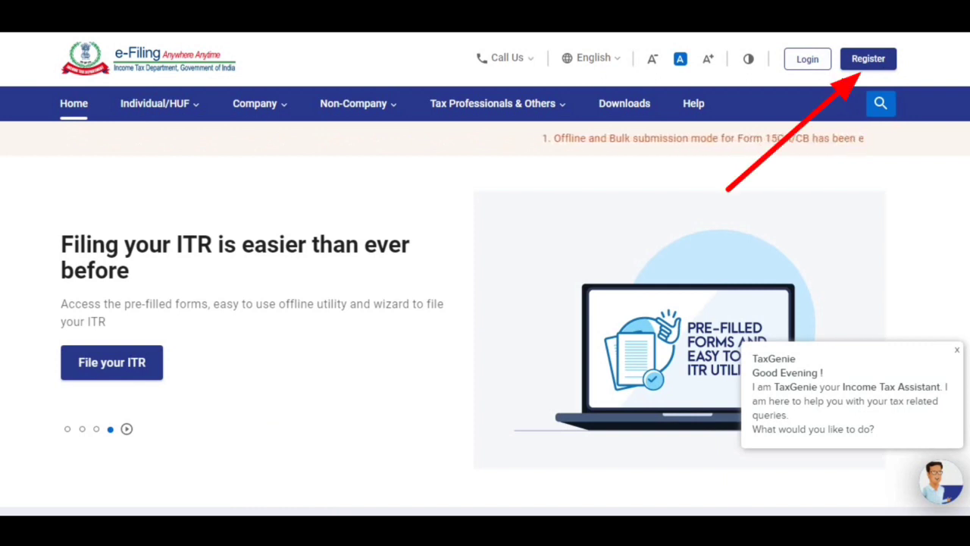
Step: Open the login page, enter the account's user ID and continue to the password page
left_click(808, 59)
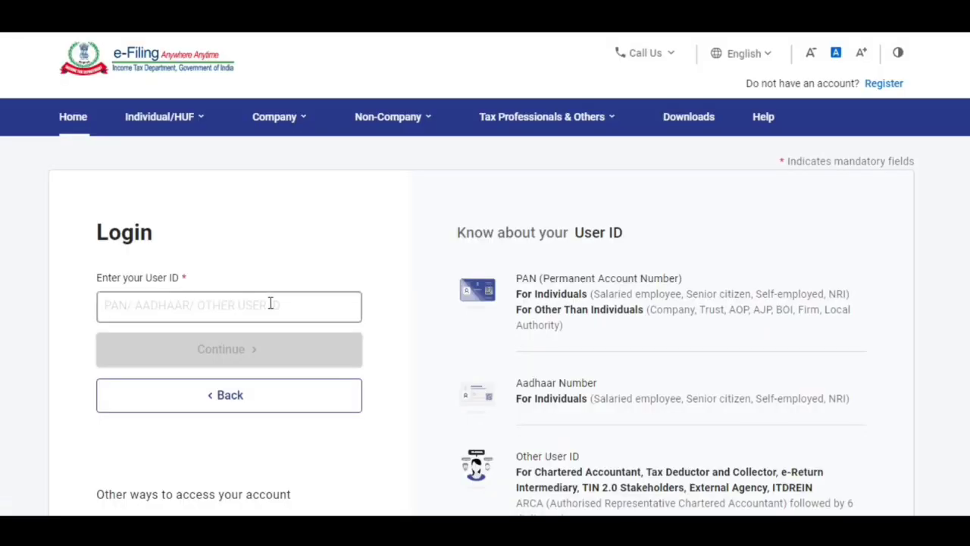
left_click(271, 303)
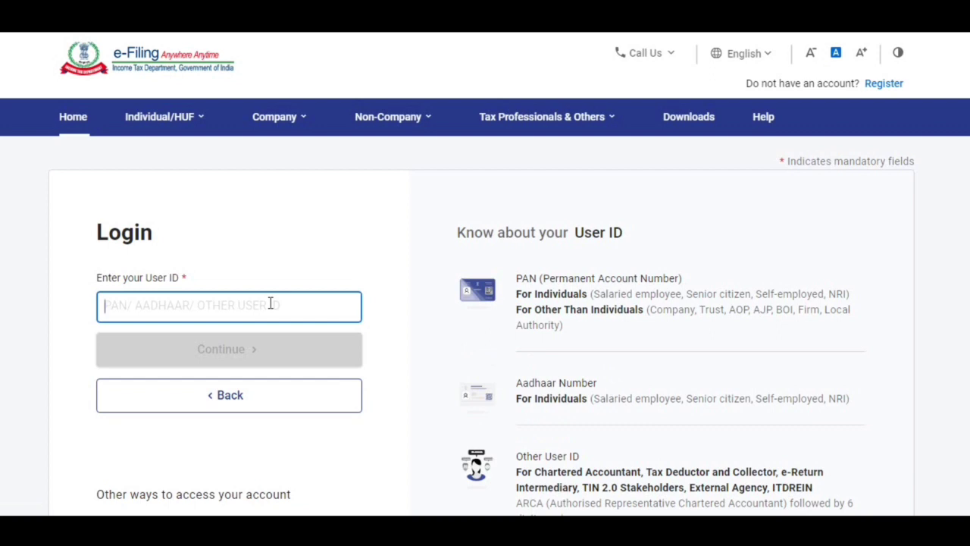
type("B")
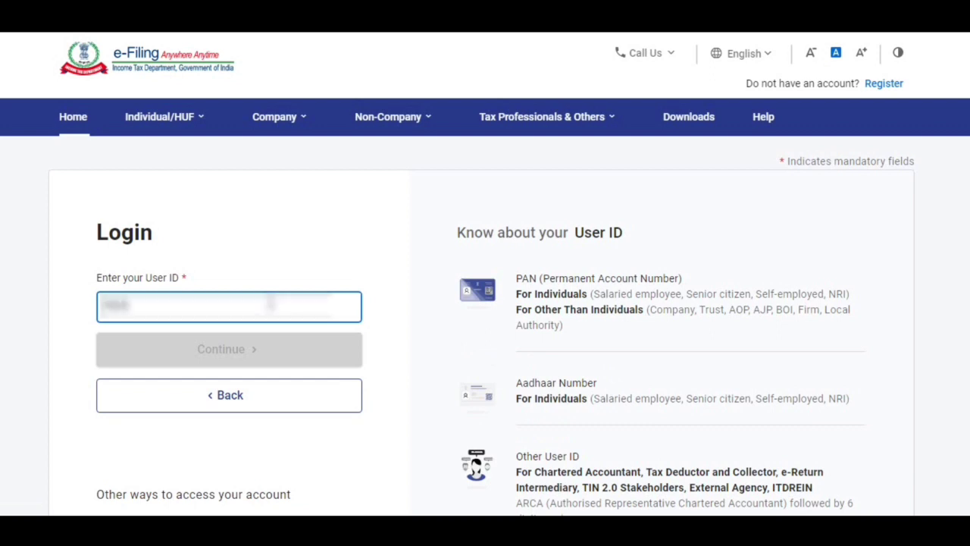
type("*****")
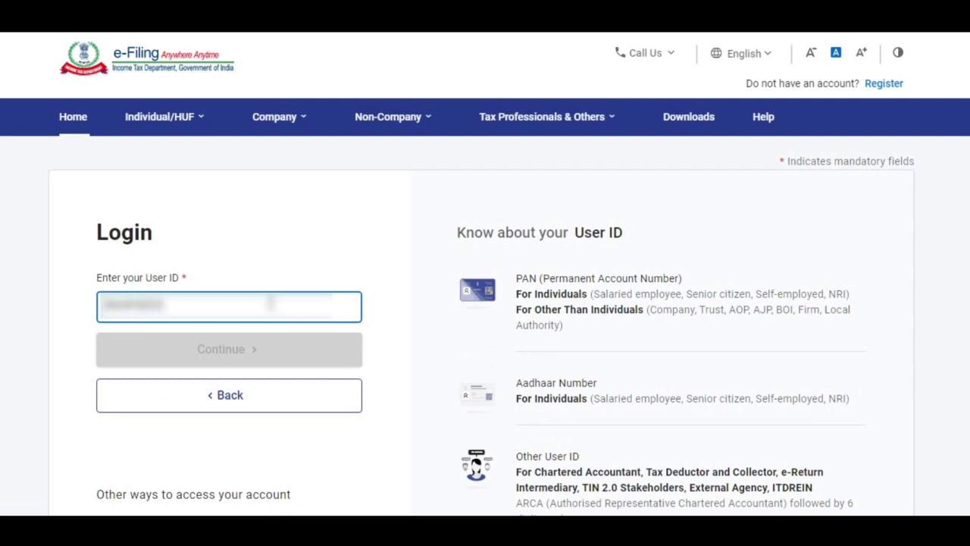
type("**")
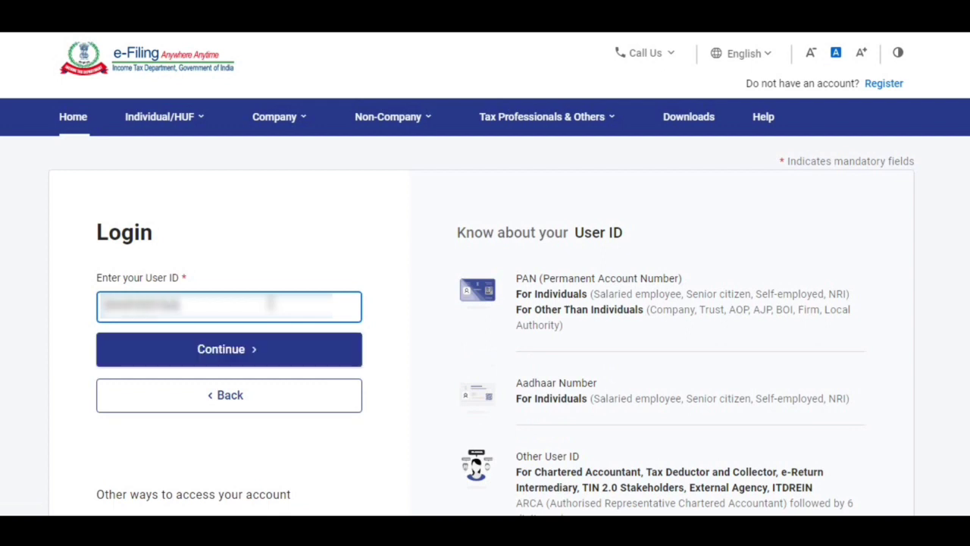
left_click(220, 354)
Step: Enter the account password, confirm the secure access message and log in
scroll(958, 180, "down", 1)
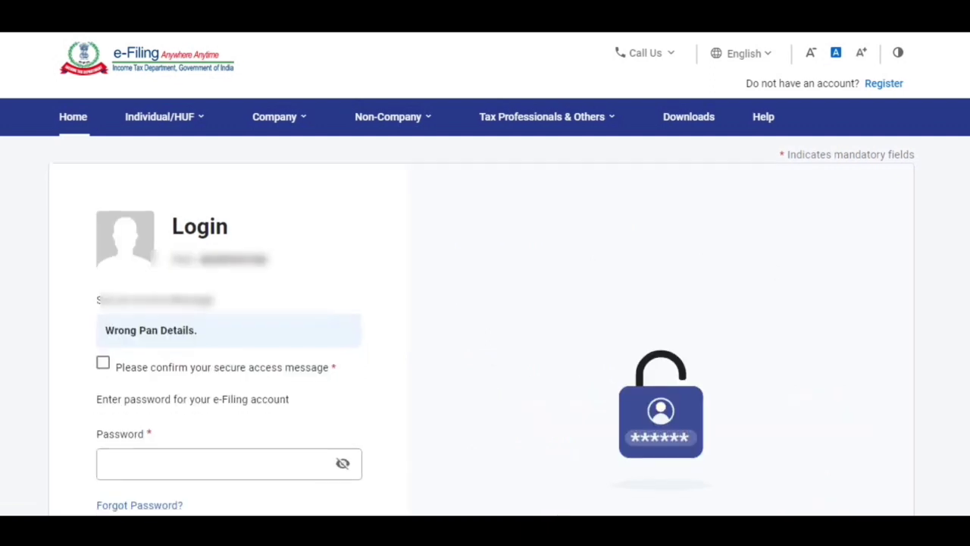
left_click(266, 381)
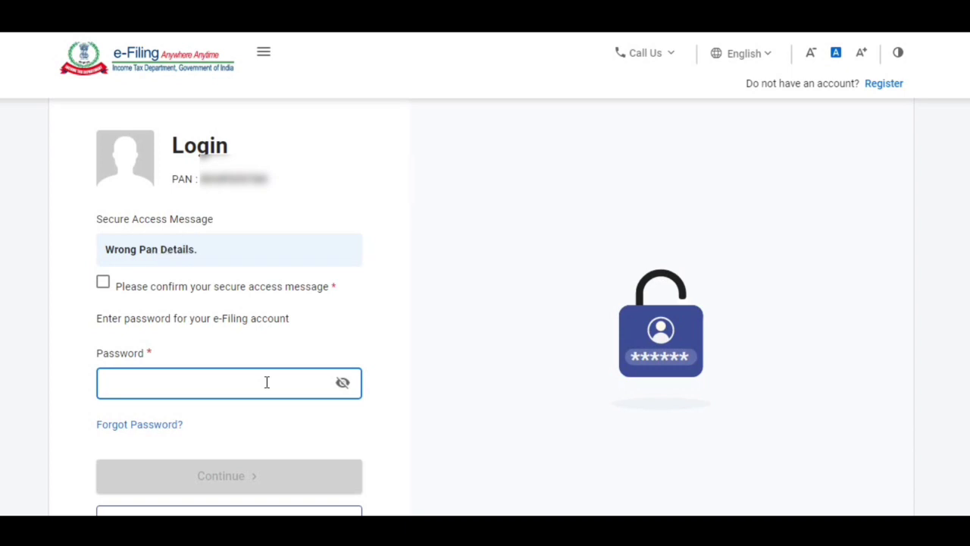
type("•••••••••")
left_click(273, 431)
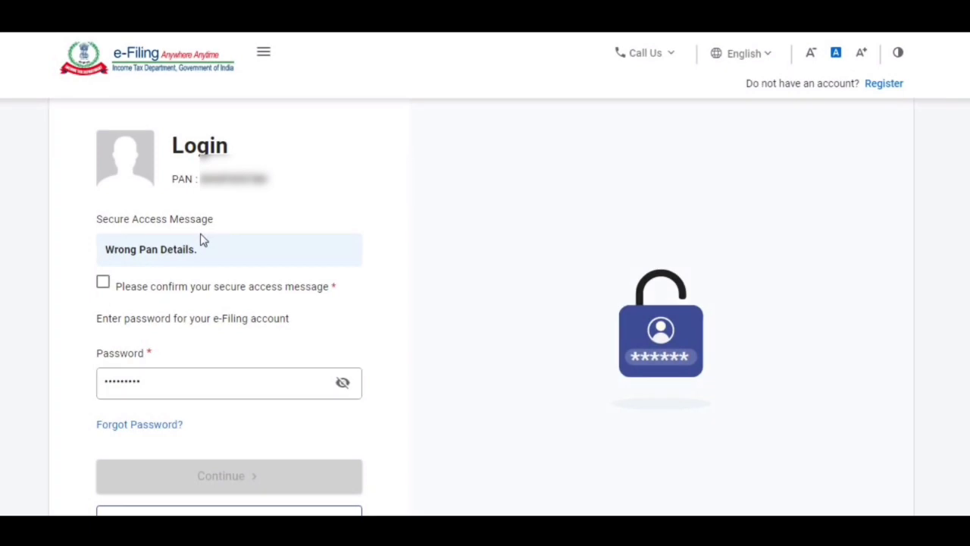
left_click(104, 286)
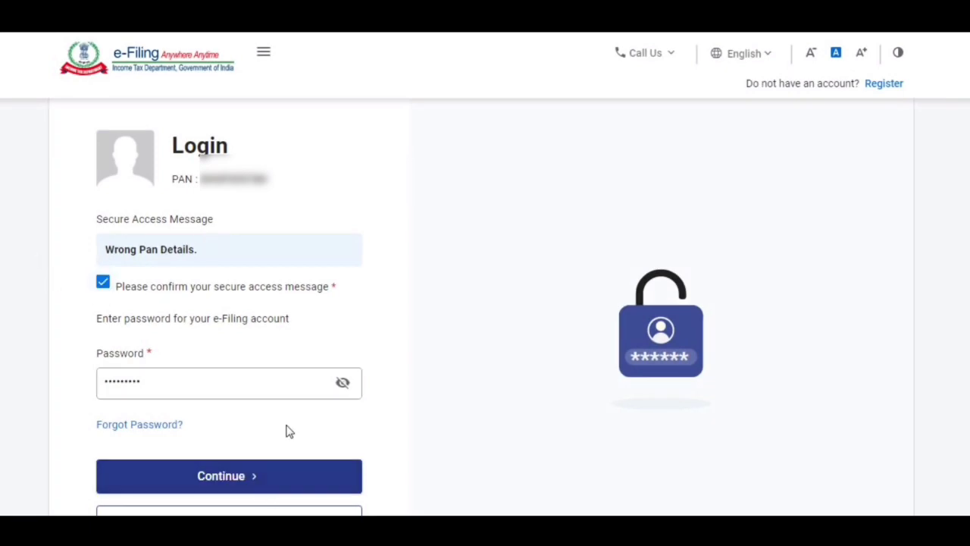
left_click(238, 474)
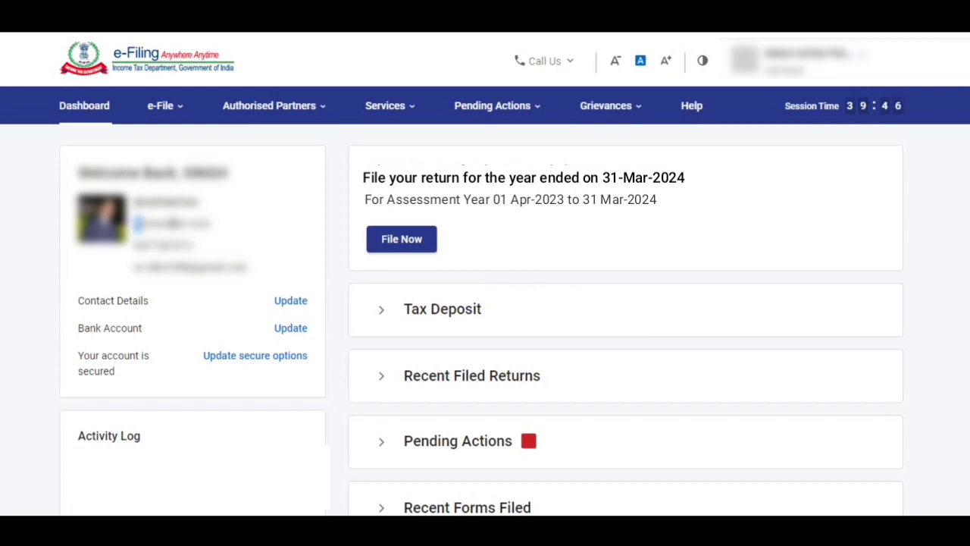
left_click_drag(174, 224, 216, 226)
left_click(123, 255)
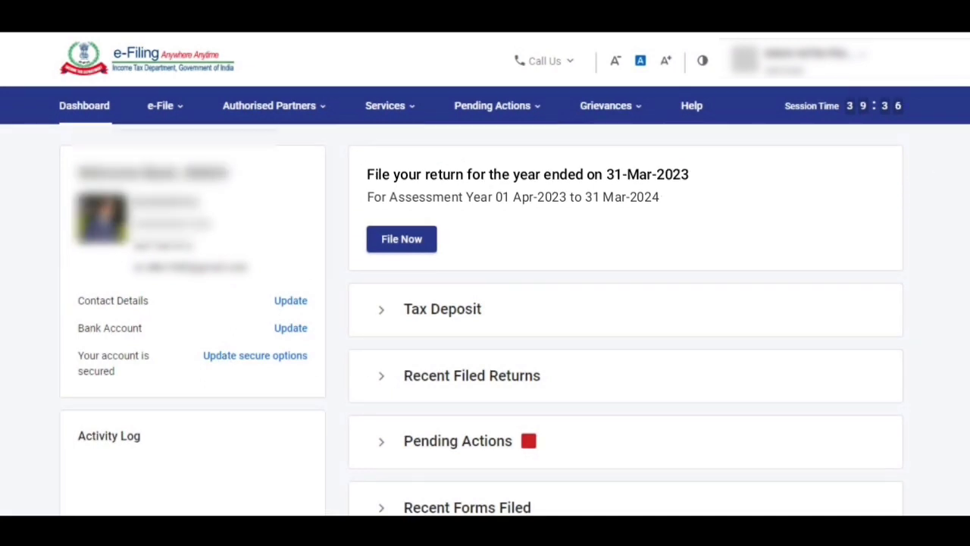
Step: Review the Tax Deposit and Recent Filed Returns sections of the dashboard, collapsing each one after viewing it
scroll(360, 369, "down", 1)
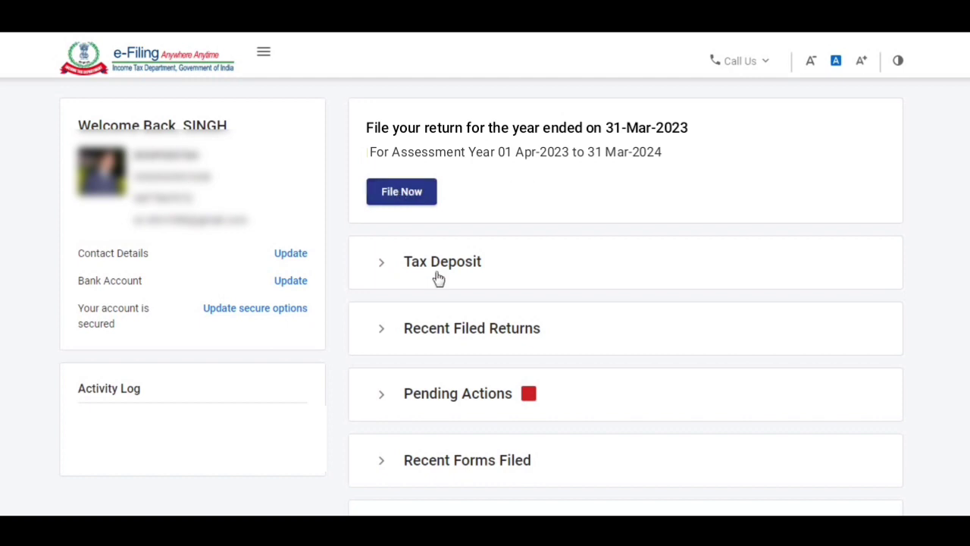
left_click(382, 265)
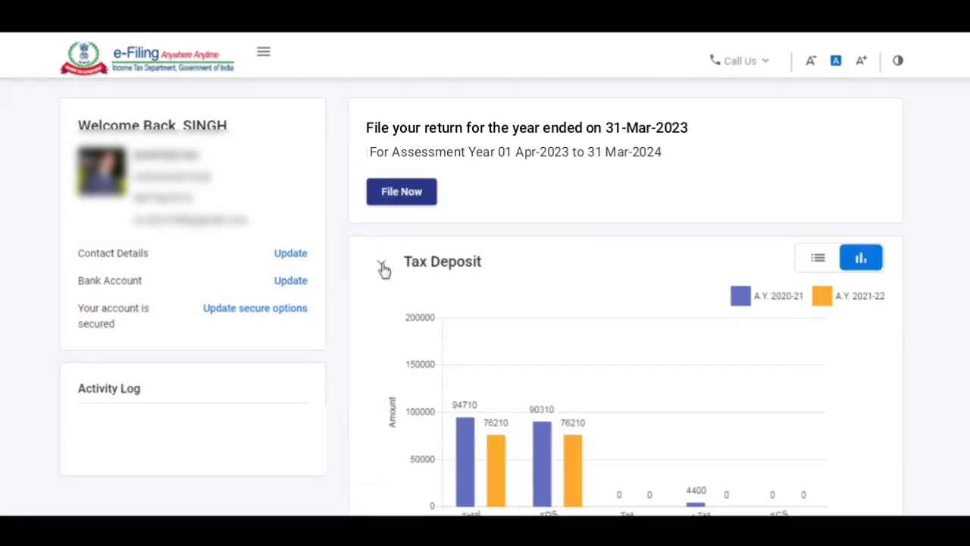
left_click(383, 266)
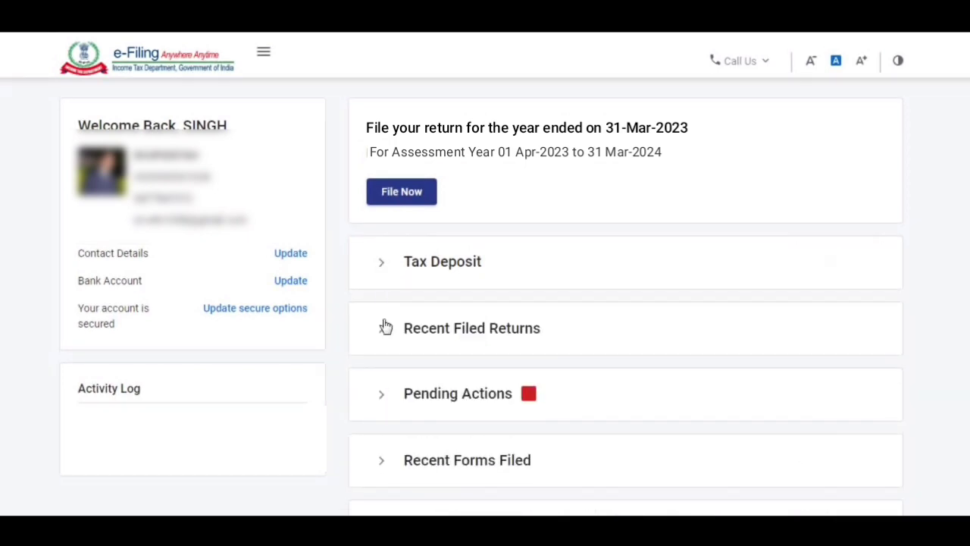
left_click(383, 329)
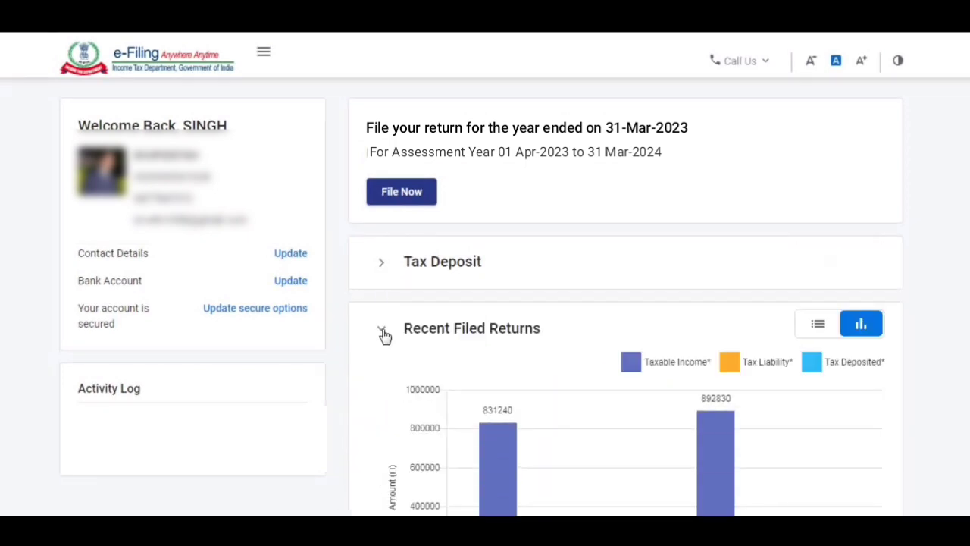
scroll(384, 336, "down", 2)
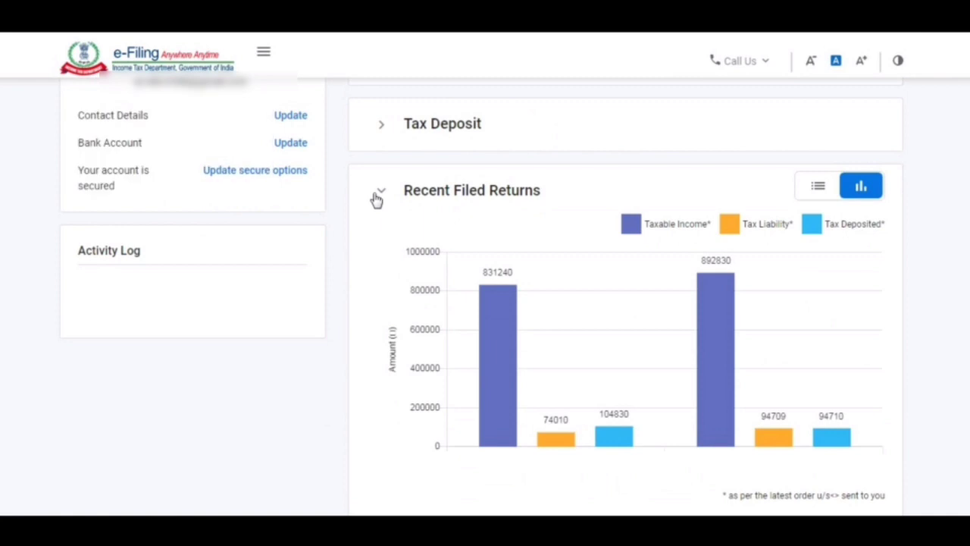
left_click(380, 198)
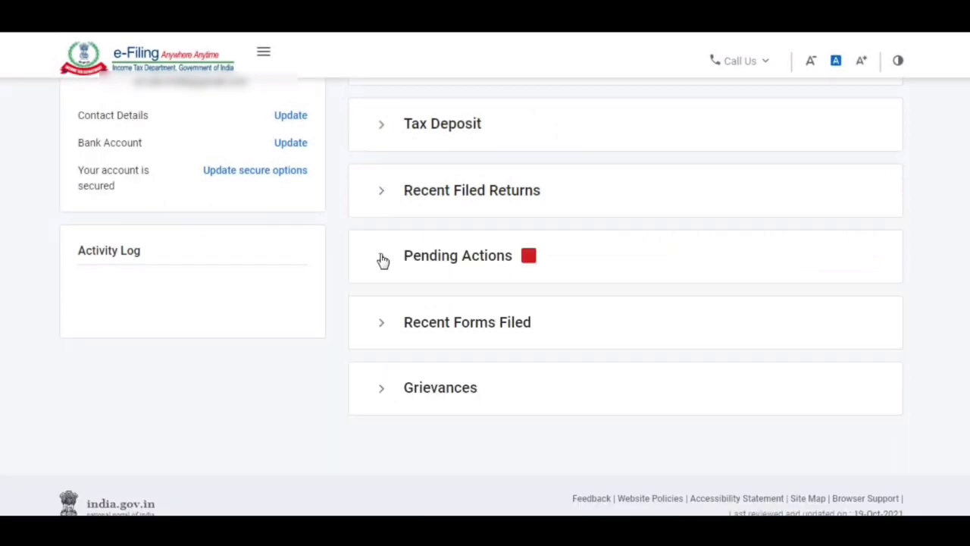
Step: Review the dashboard's Pending Actions, Recent Forms Filed and Grievances sections, collapsing each one after viewing it
left_click(382, 258)
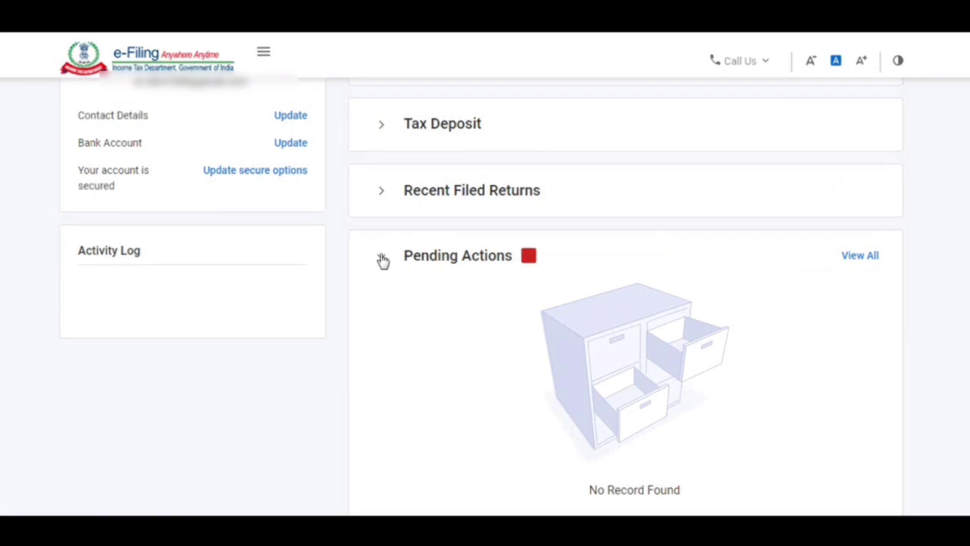
left_click(382, 258)
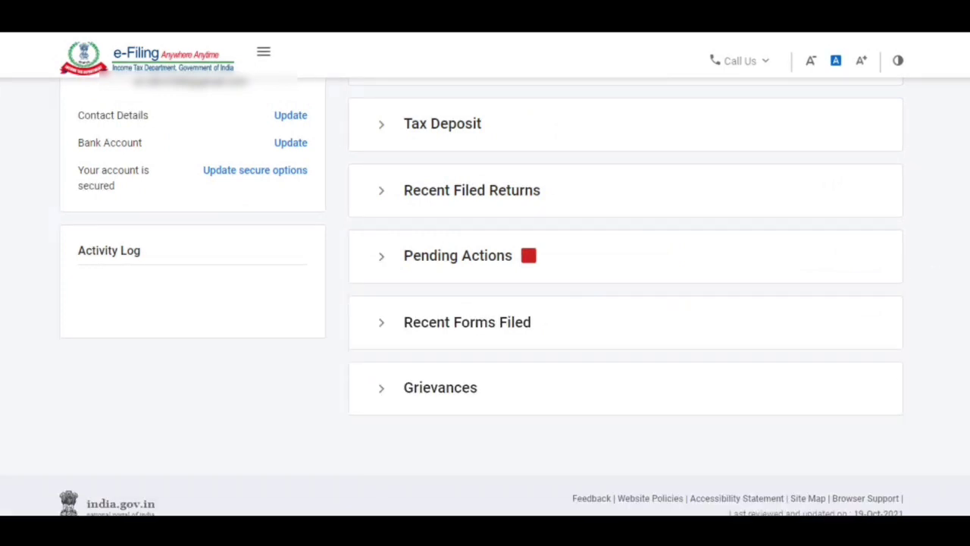
scroll(834, 294, "down", 1)
left_click(381, 275)
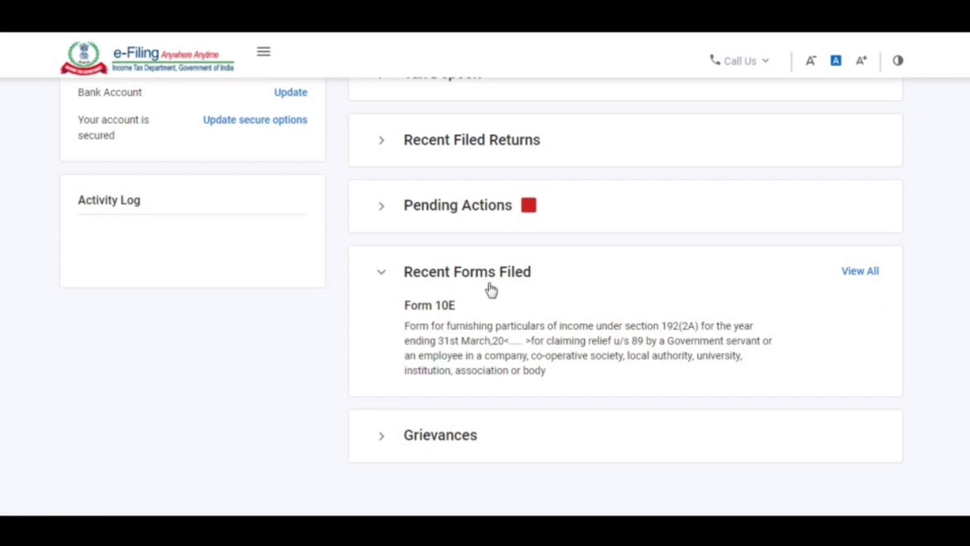
left_click(383, 275)
left_click(384, 341)
left_click_drag(968, 199, 969, 256)
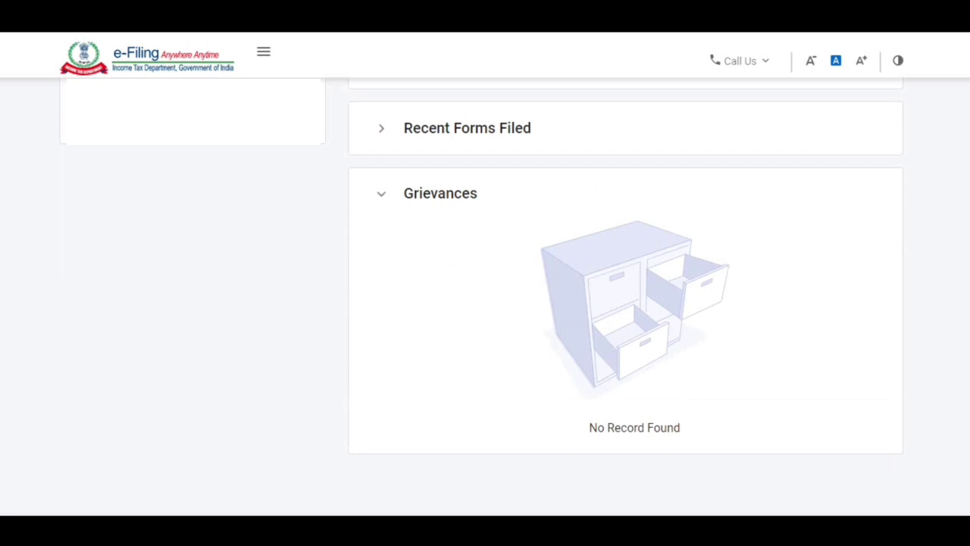
scroll(400, 294, "up", 2)
scroll(401, 294, "down", 1)
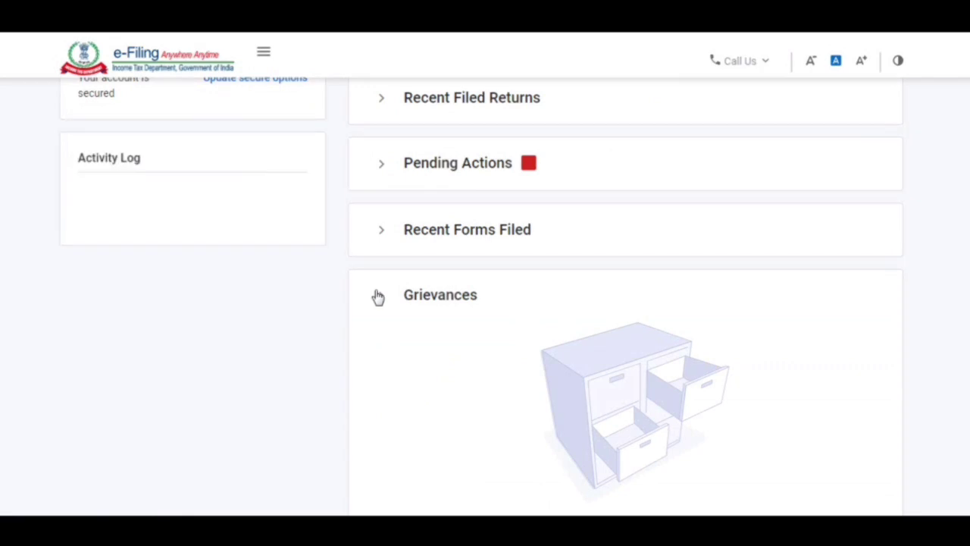
left_click(378, 296)
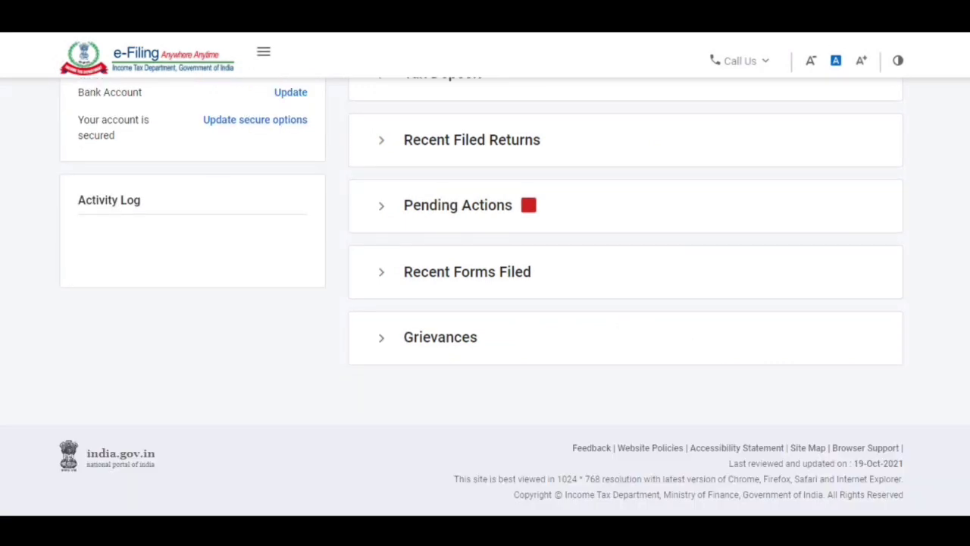
Step: Open the File Income Tax Return page from the e-File options for income tax returns
scroll(470, 228, "up", 5)
left_click(485, 106)
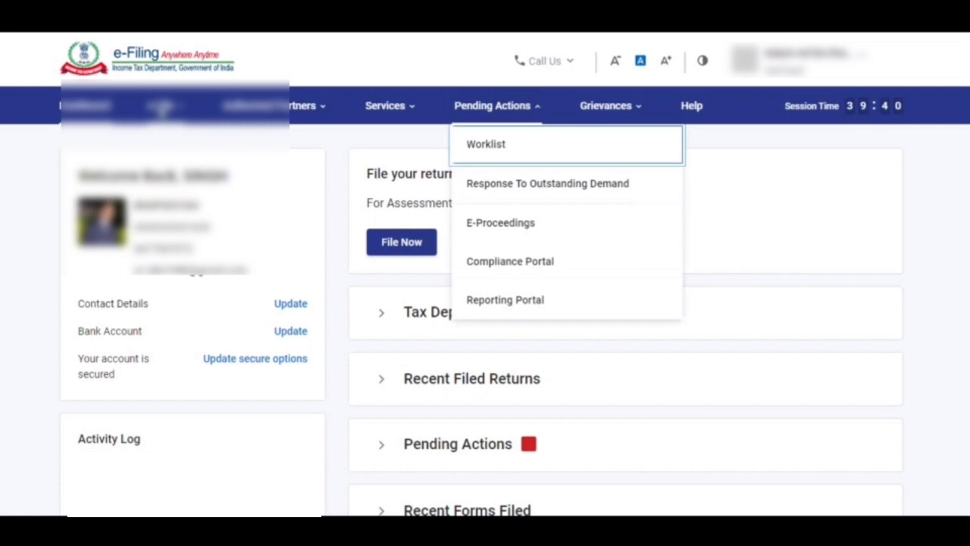
left_click(160, 110)
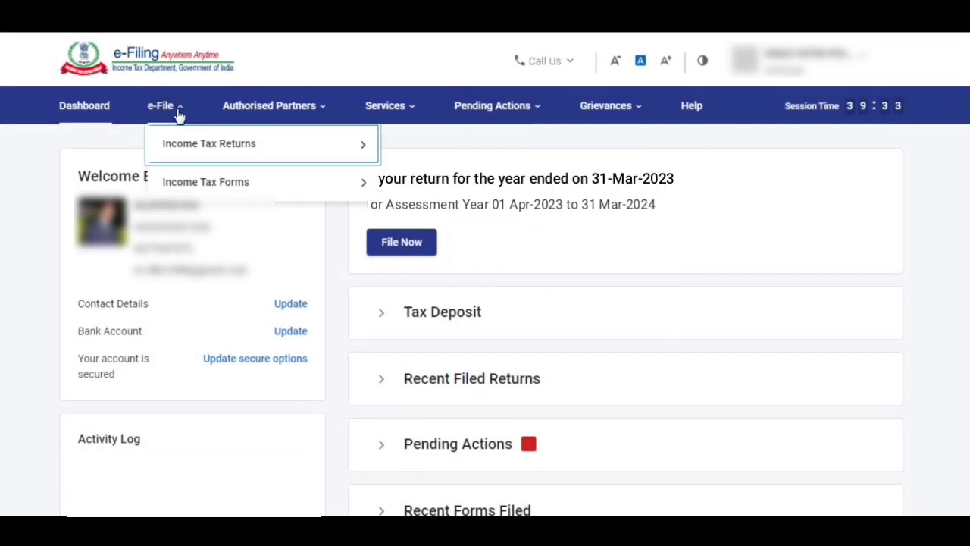
mouse_move(197, 149)
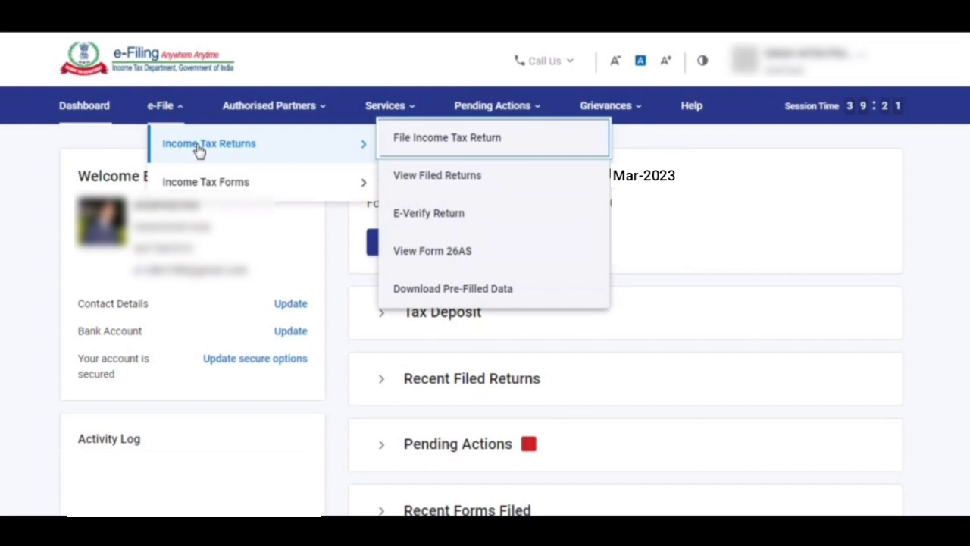
left_click(436, 144)
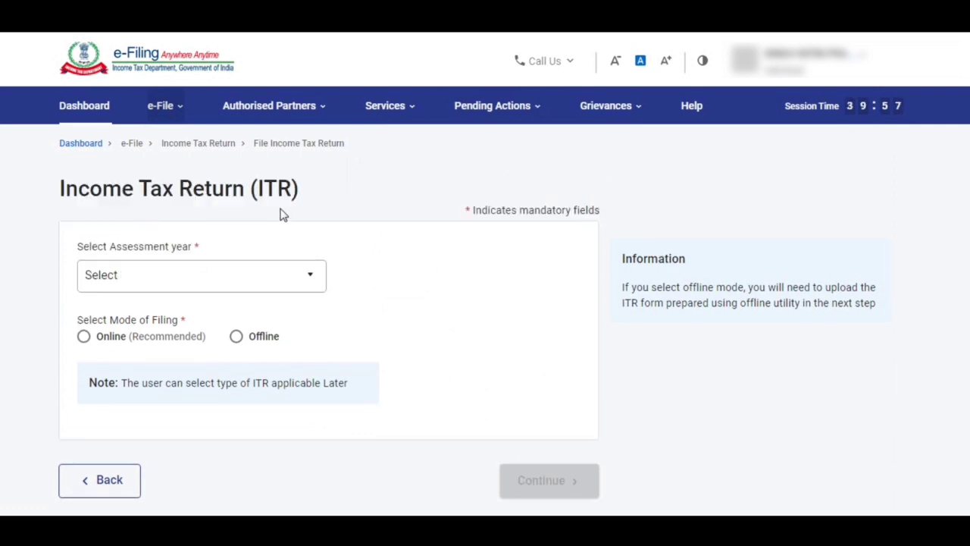
Step: Choose assessment year 2023-24 (Current A.Y.) with the Online mode of filing and continue
left_click(306, 278)
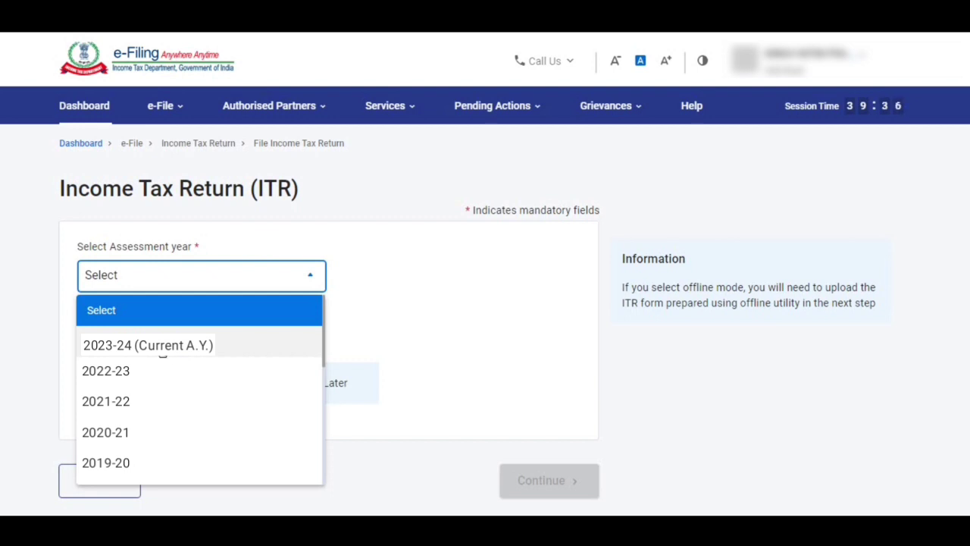
left_click(162, 347)
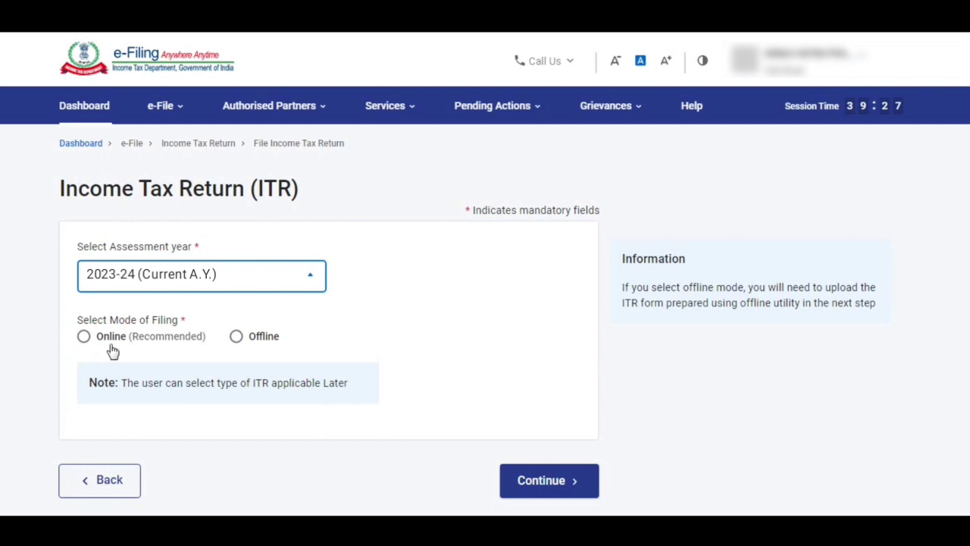
scroll(318, 321, "down", 1)
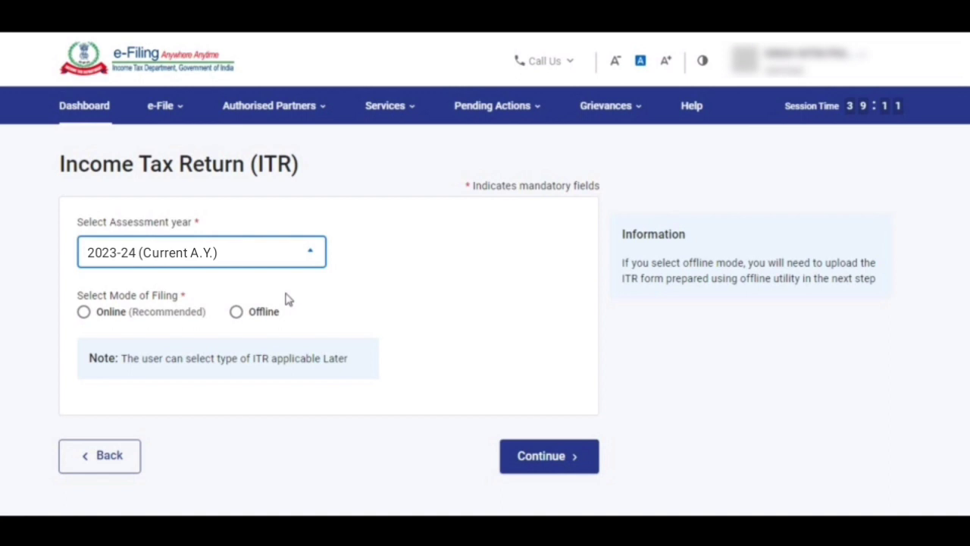
left_click(84, 314)
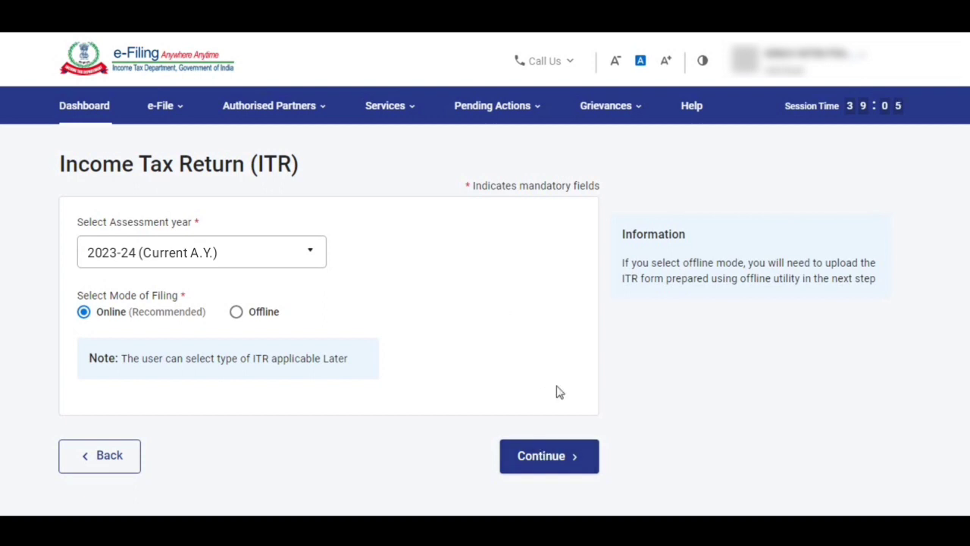
left_click(557, 459)
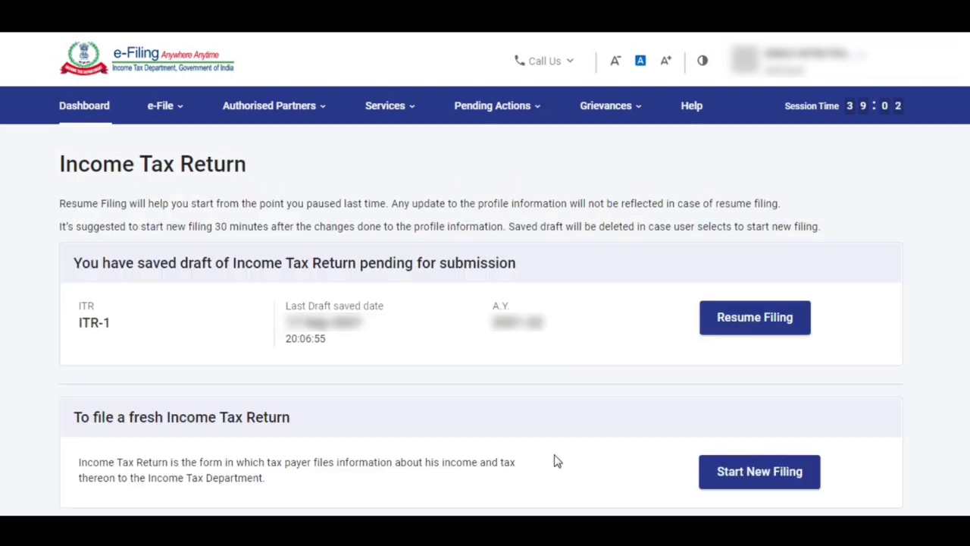
Step: Start a new income tax return filing and continue with Individual as the applicable status
scroll(554, 459, "down", 1)
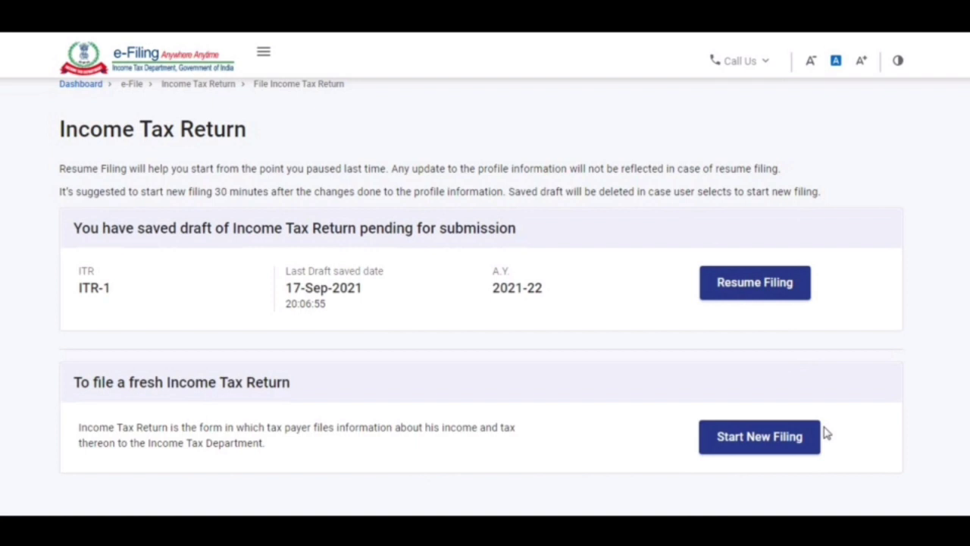
left_click(758, 438)
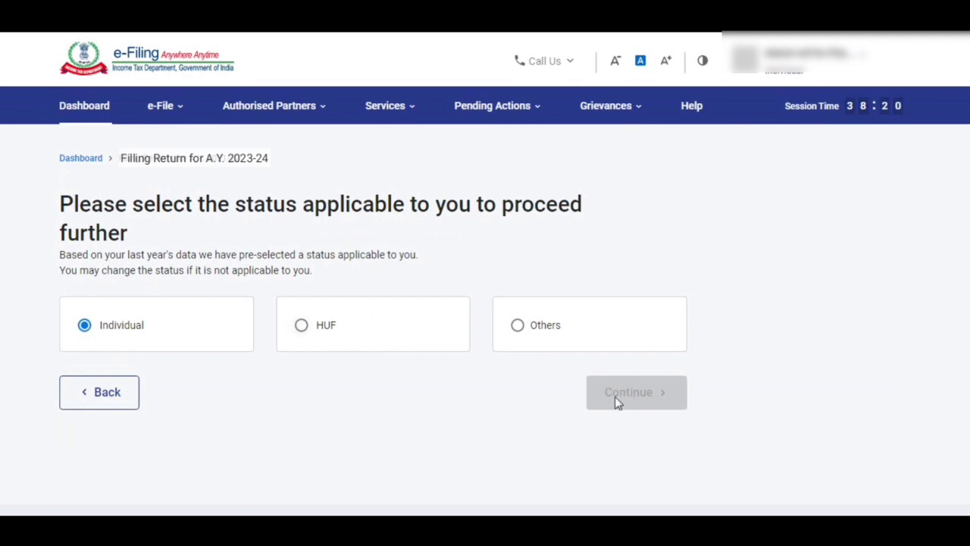
left_click(302, 326)
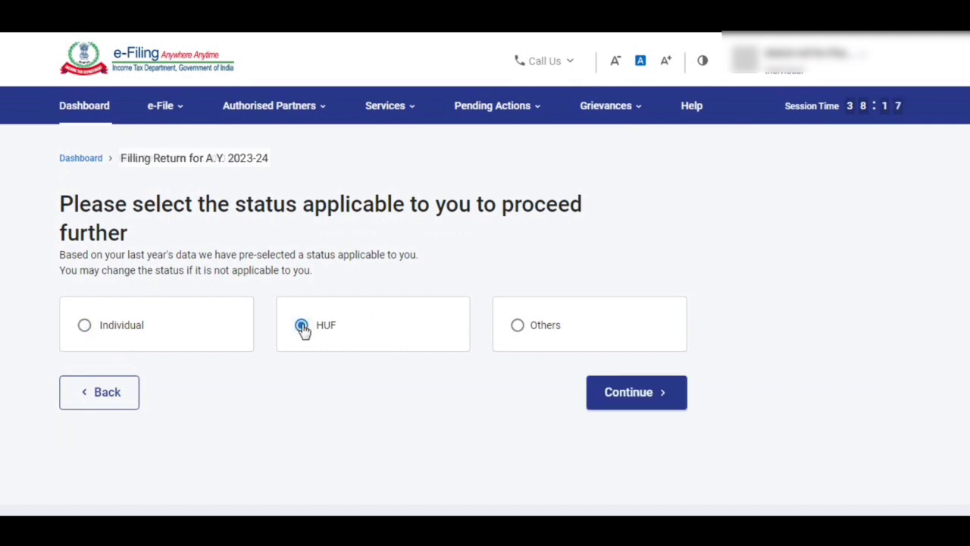
left_click(87, 327)
left_click(649, 396)
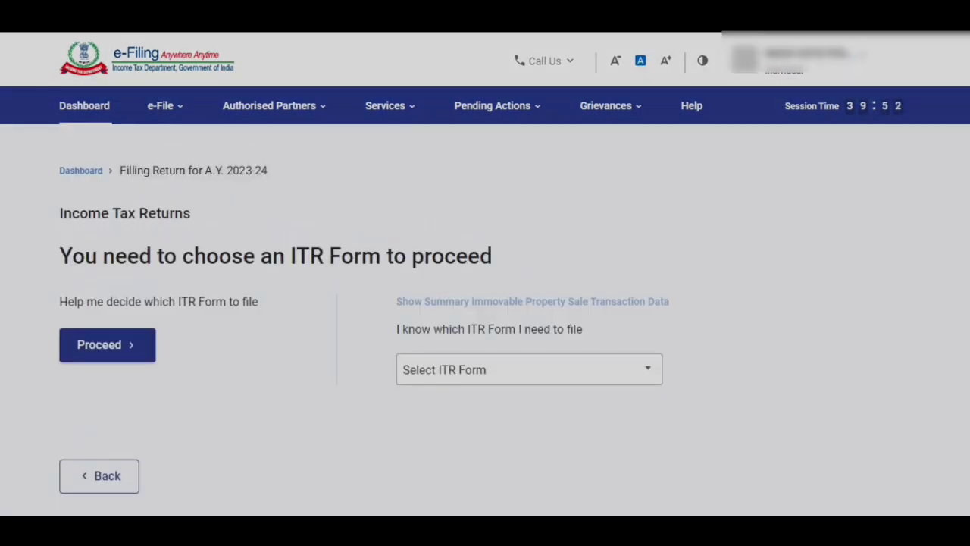
Step: Select ITR - 1 as the form to file and proceed with it
scroll(486, 319, "down", 1)
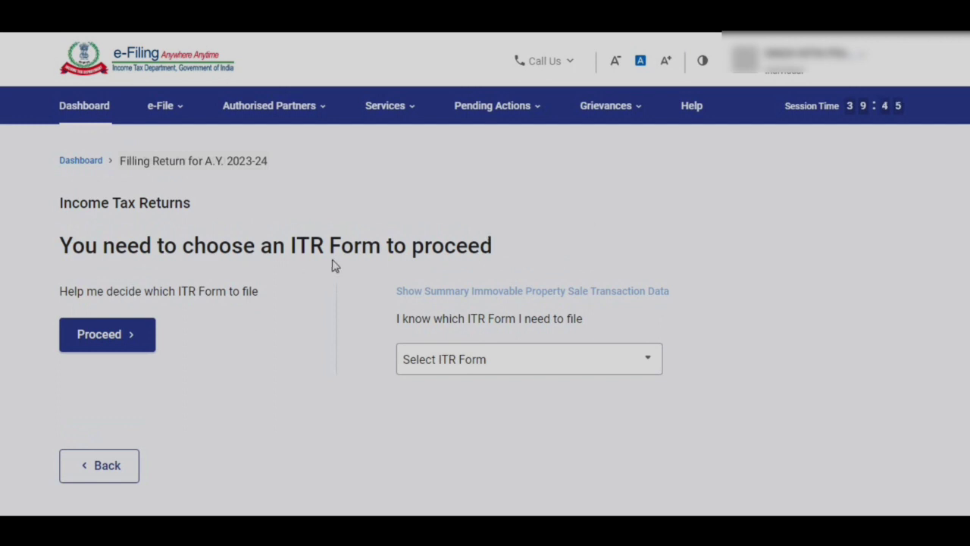
scroll(688, 283, "down", 1)
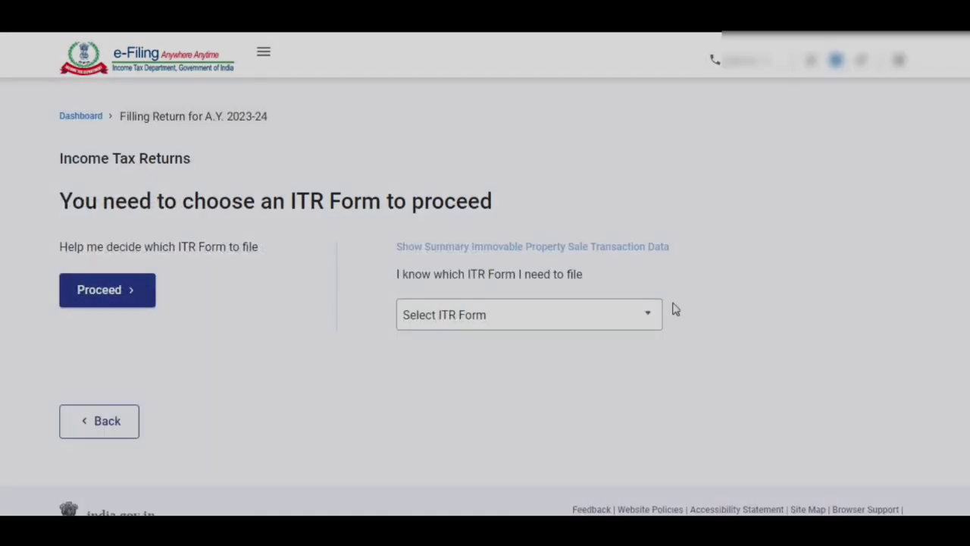
left_click(653, 317)
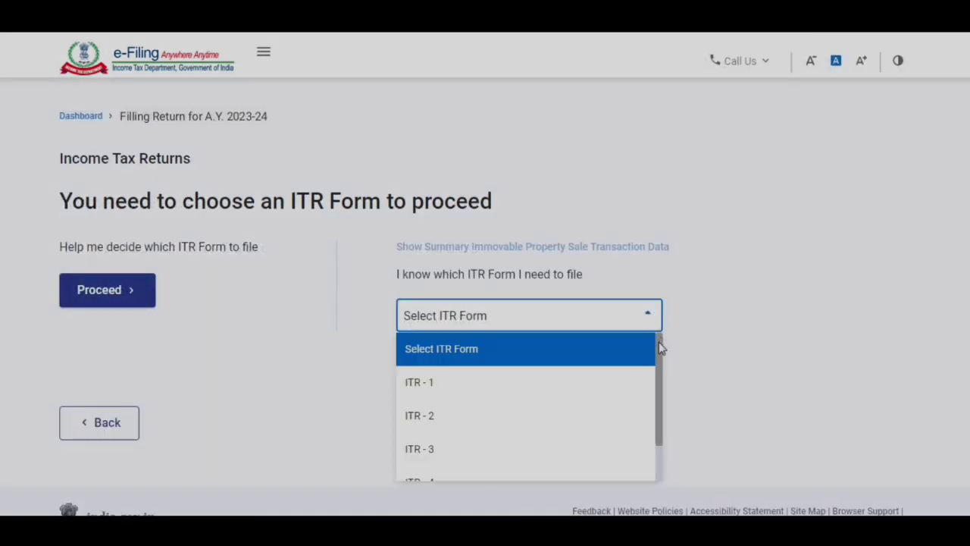
mouse_move(660, 343)
left_mouse_down()
mouse_move(661, 378)
mouse_move(658, 340)
left_mouse_up()
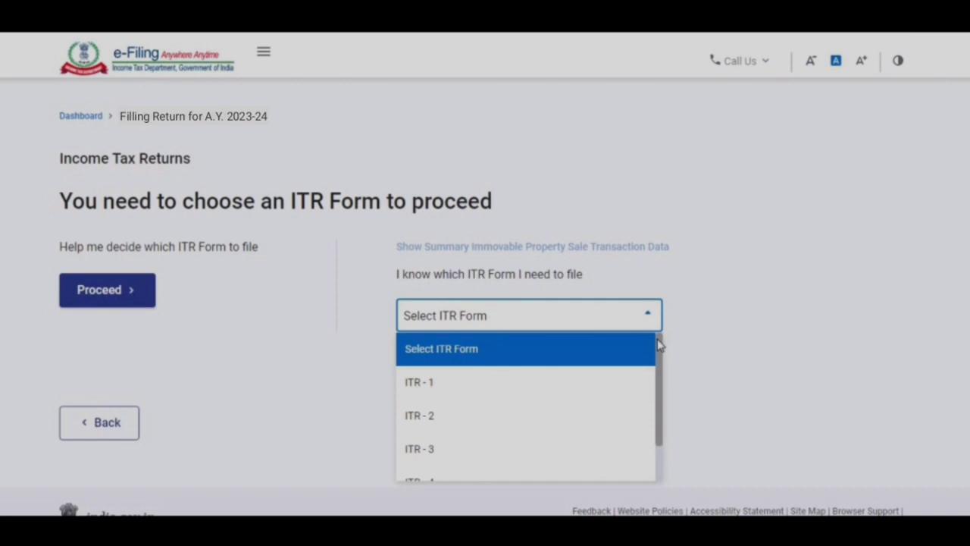
left_click(430, 385)
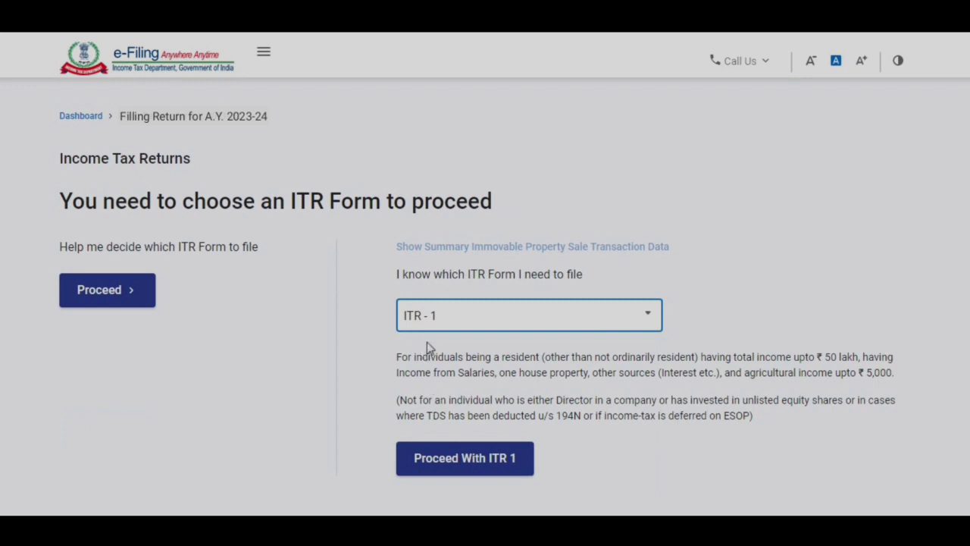
left_click(464, 459)
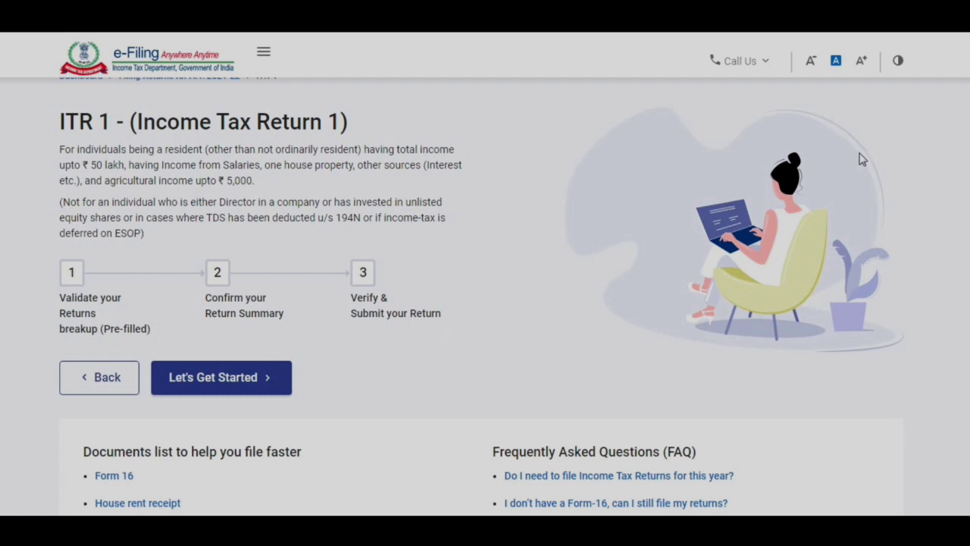
Step: View the full list of documents that can help with tax filing, including investment premium payment receipts, and close it
scroll(862, 158, "down", 3)
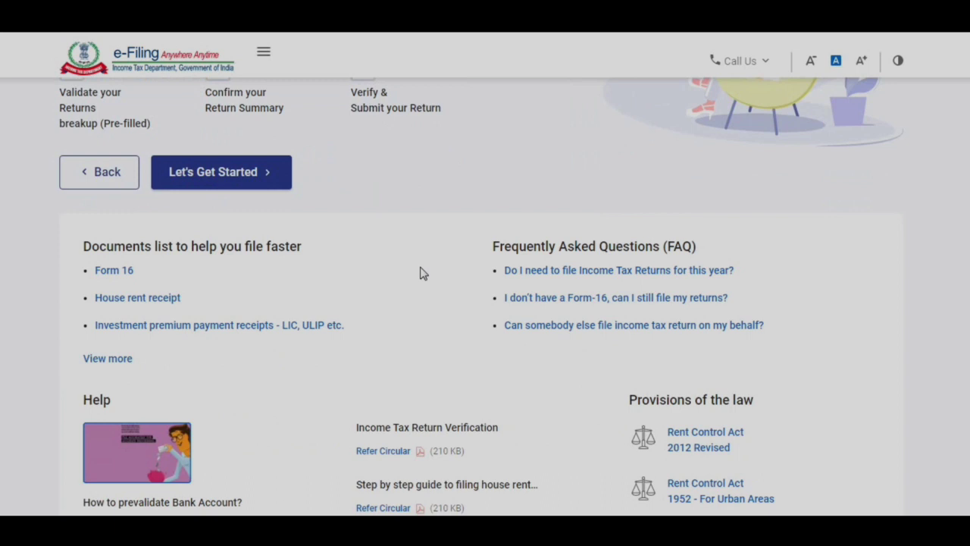
left_click(107, 359)
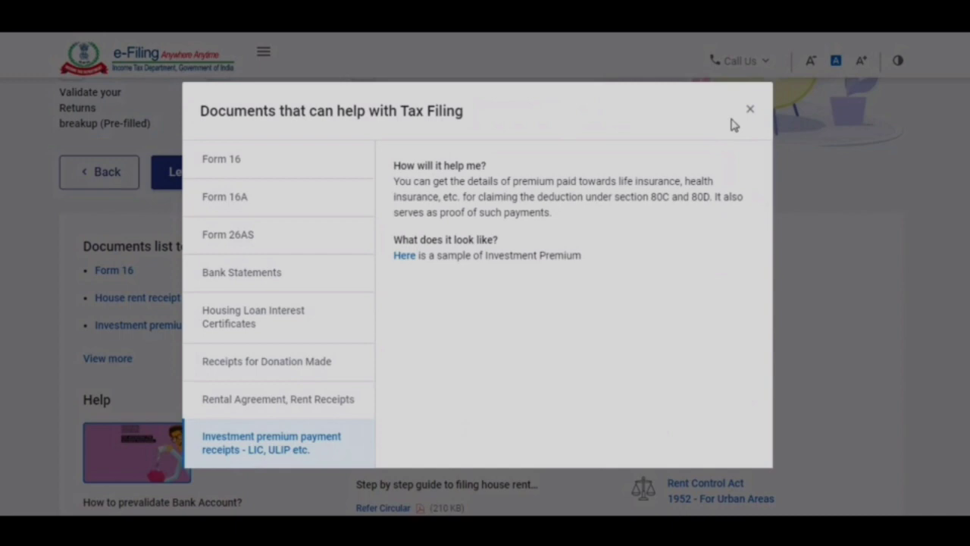
left_click(750, 110)
Step: Get started with ITR 1 and give taxable income above the basic exemption limit as the filing reason, then continue
scroll(747, 112, "up", 1)
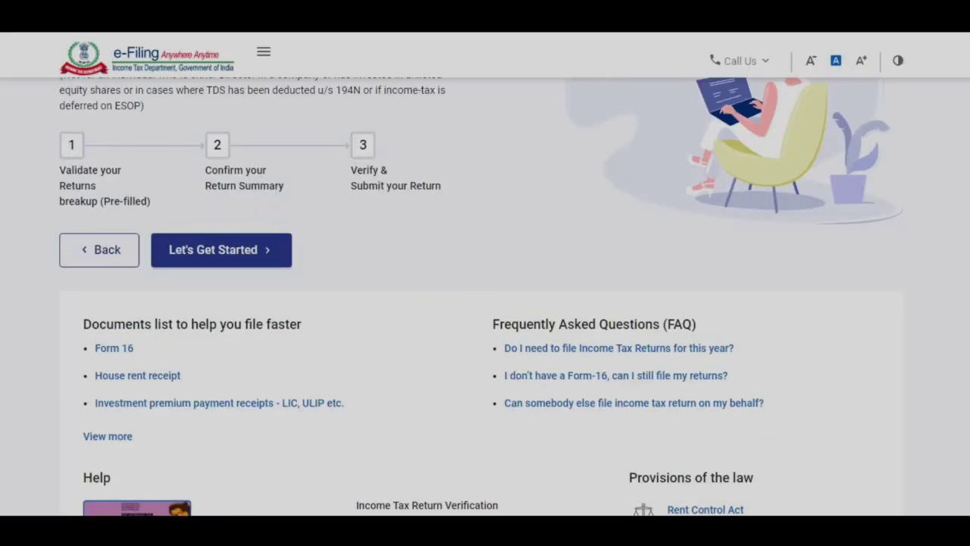
scroll(386, 262, "up", 2)
left_click(213, 394)
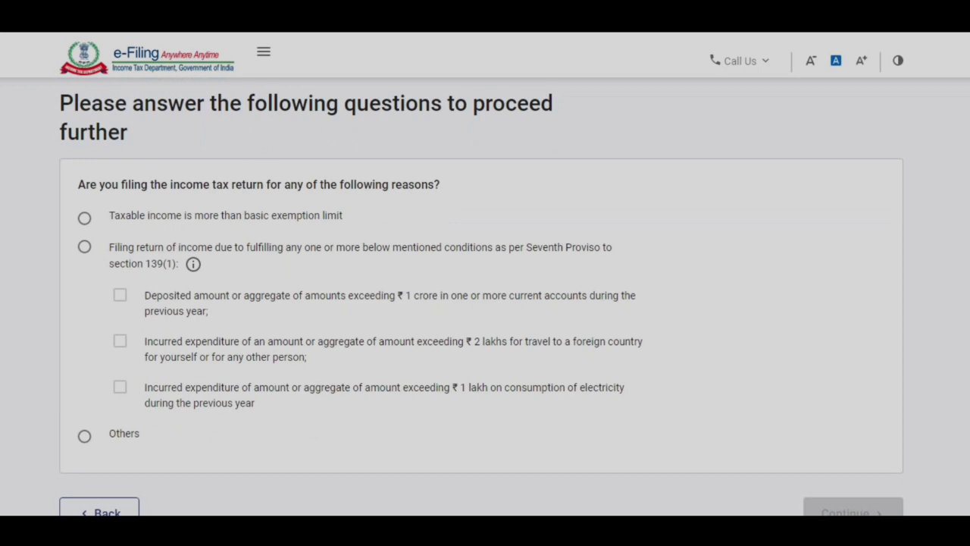
scroll(482, 300, "down", 1)
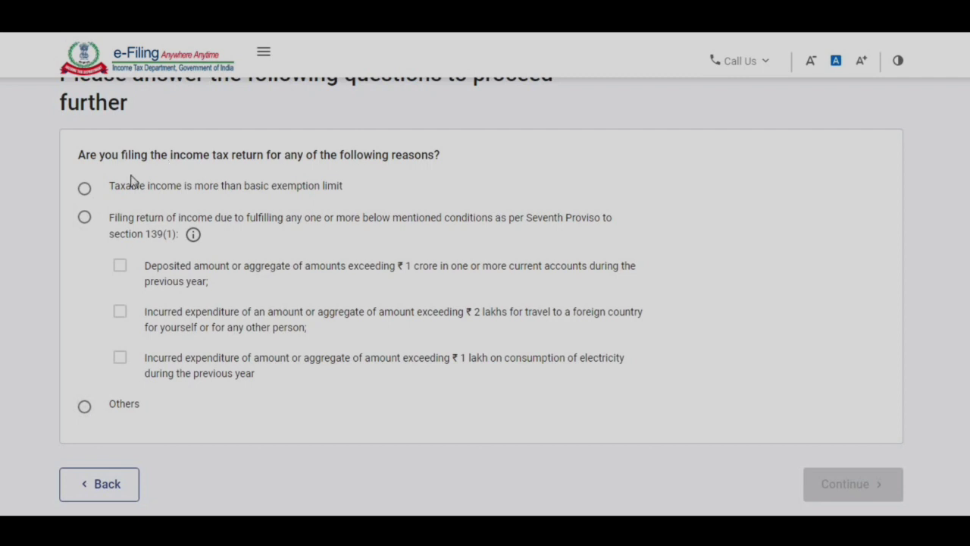
left_click(84, 189)
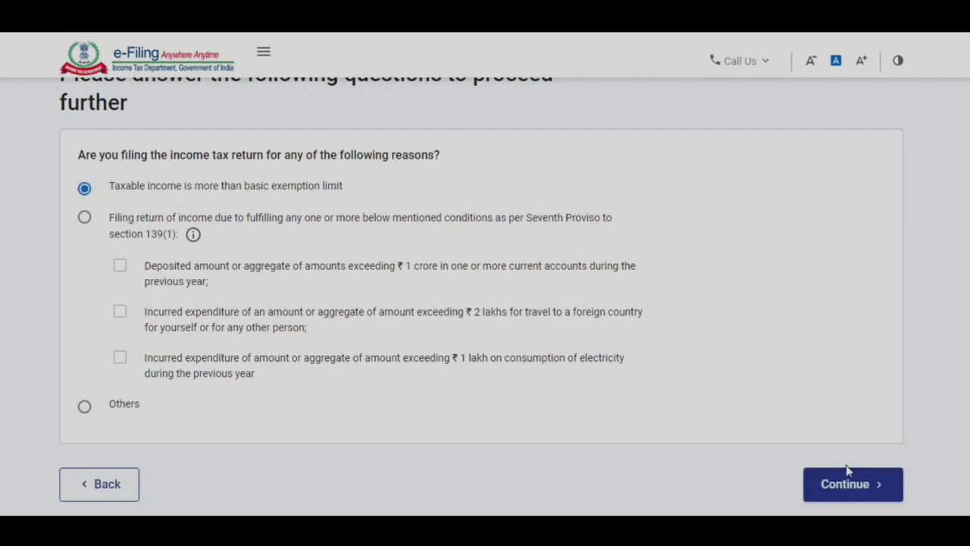
left_click(852, 485)
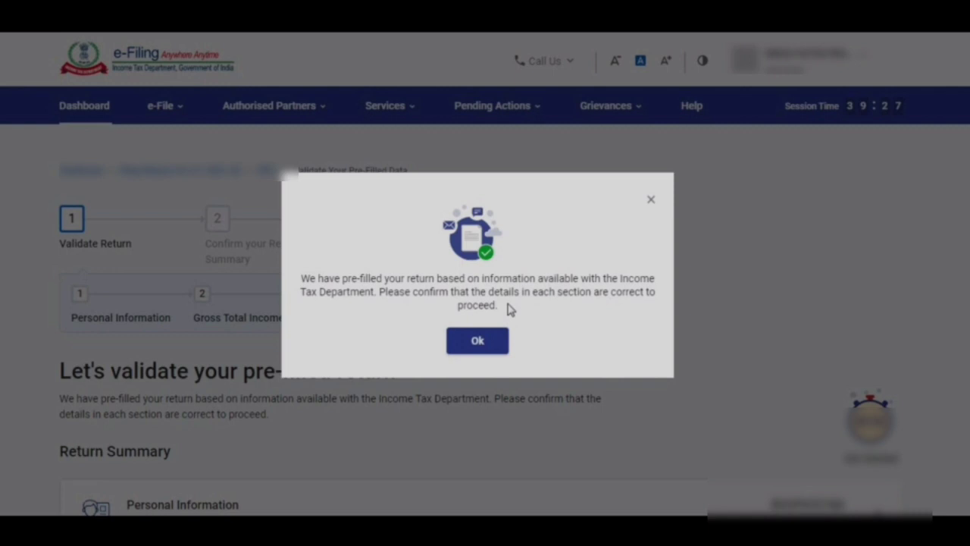
Step: Acknowledge the pre-filled return notice, look over the return summary and open its Personal Information section
left_click(477, 341)
scroll(901, 369, "down", 1)
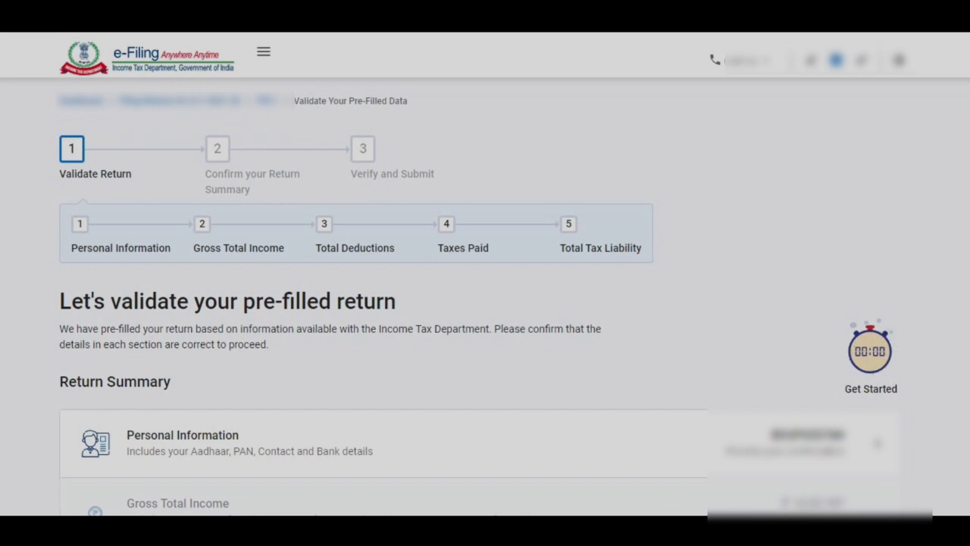
scroll(832, 366, "up", 1)
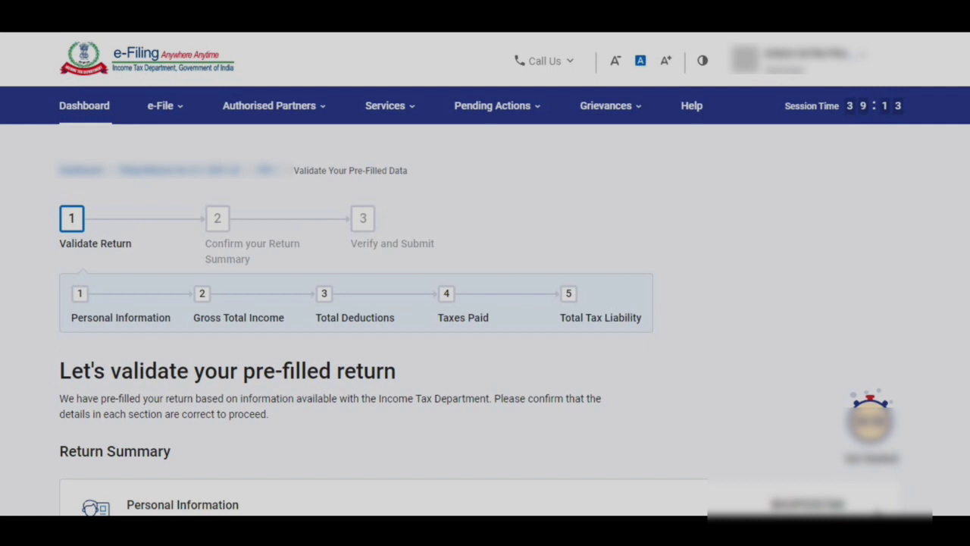
scroll(501, 211, "down", 1)
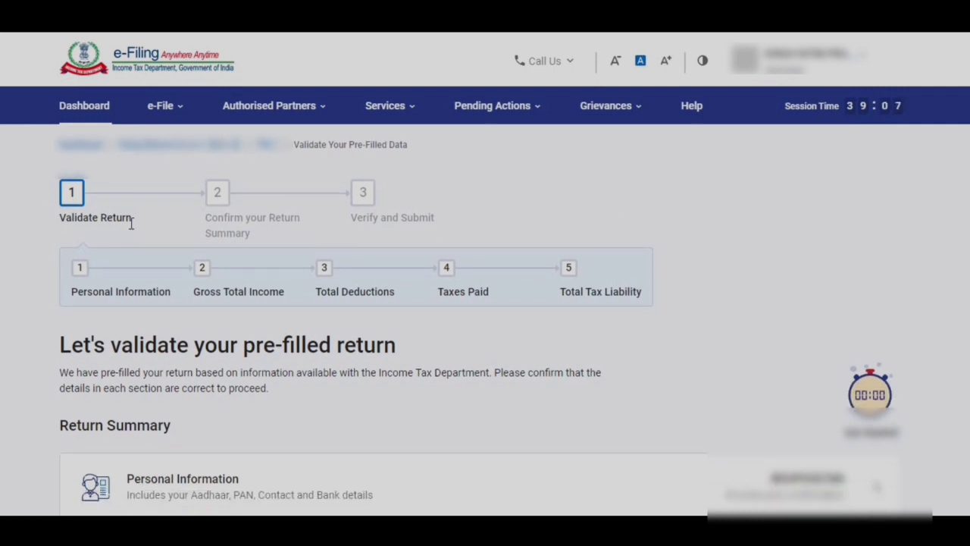
scroll(850, 196, "down", 3)
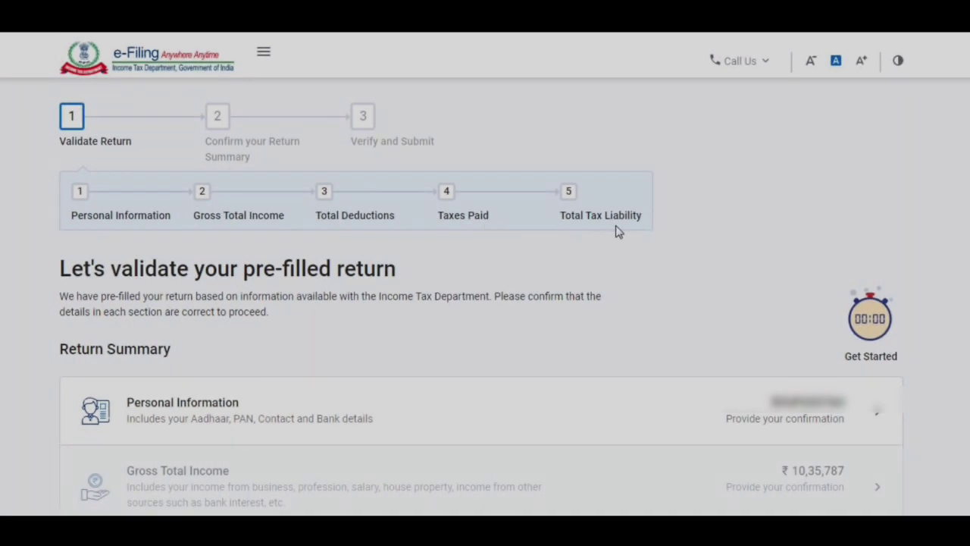
scroll(485, 303, "down", 2)
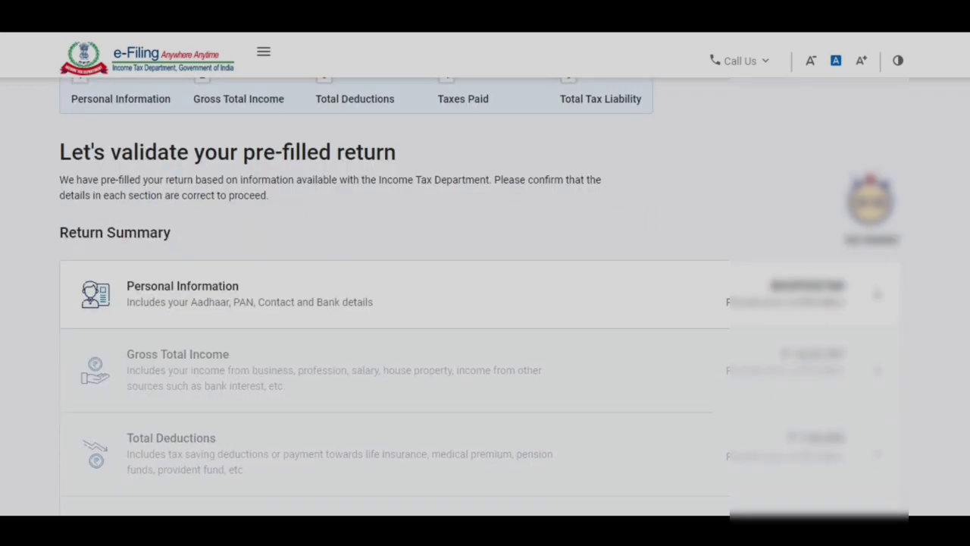
scroll(448, 210, "down", 2)
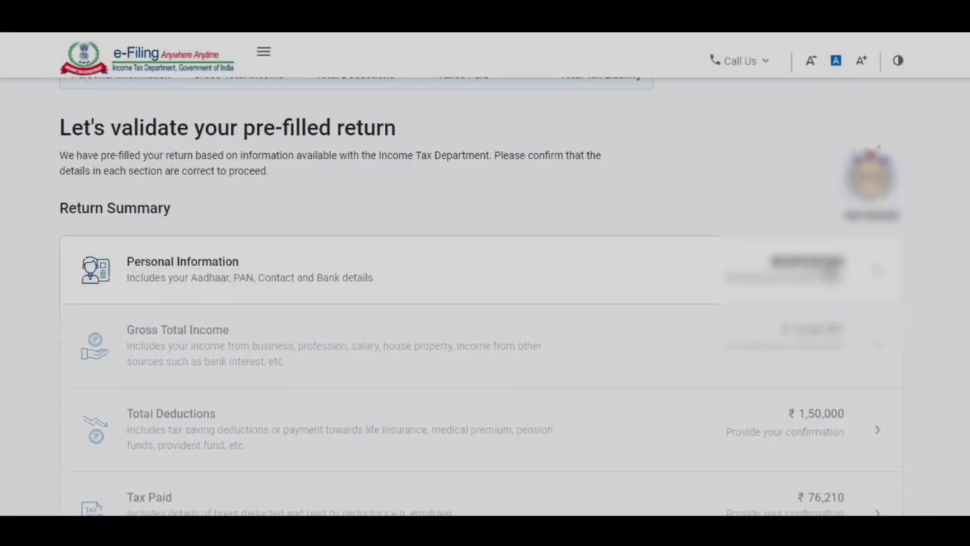
left_click(828, 267)
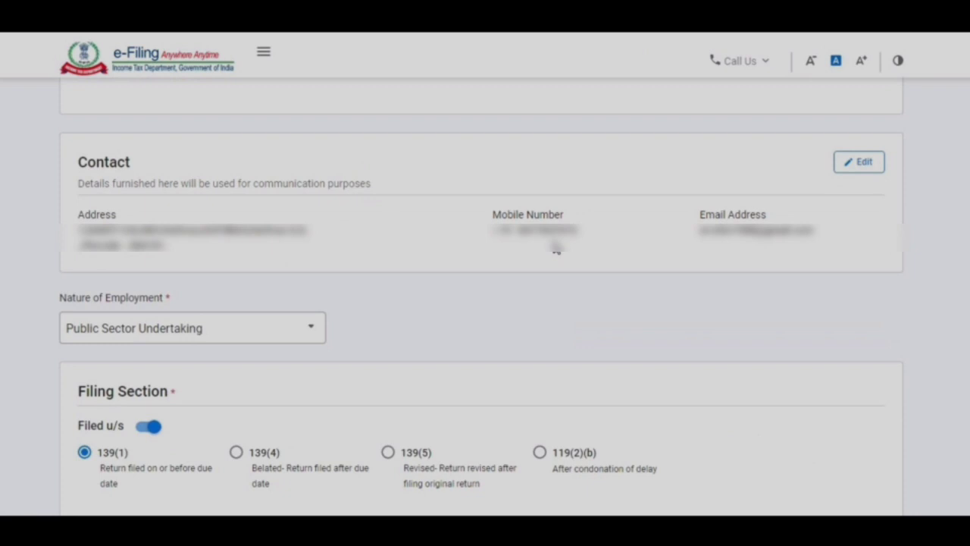
Step: Check the Nature of Employment options and choose Public Sector Undertaking
scroll(508, 228, "down", 2)
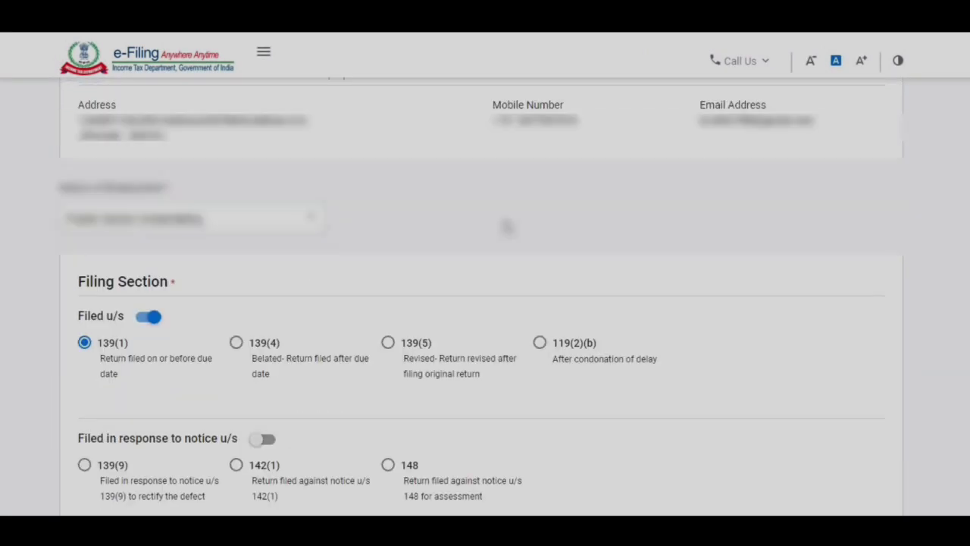
left_click(325, 228)
scroll(324, 268, "down", 1)
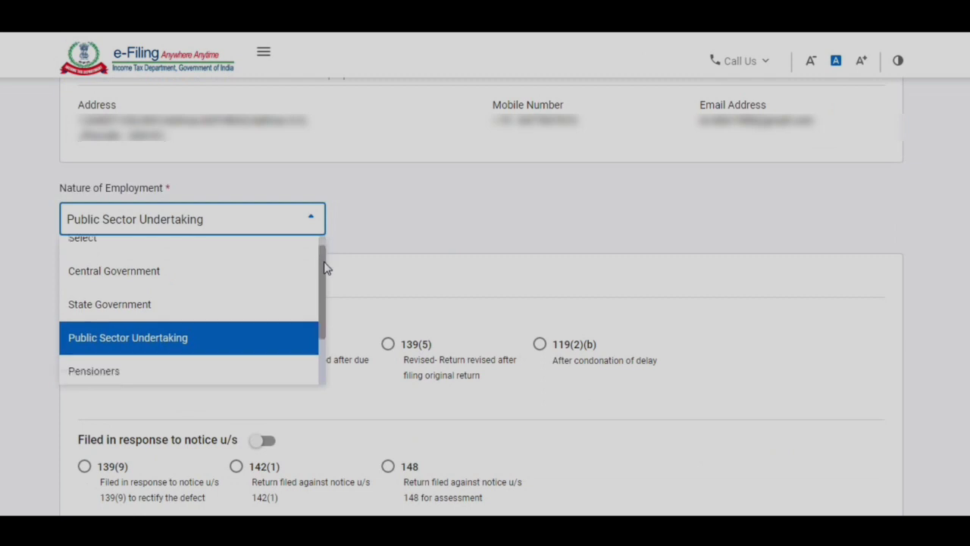
left_click_drag(324, 268, 326, 308)
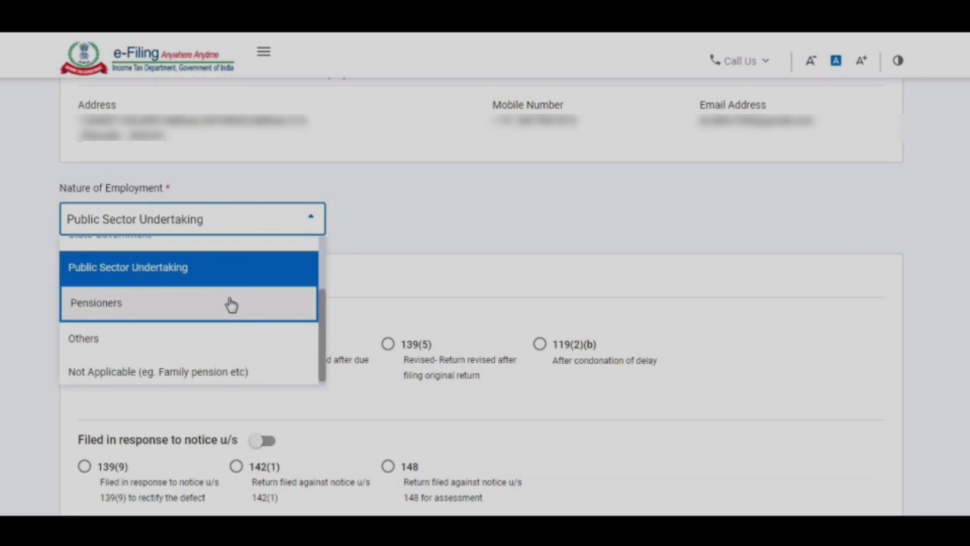
left_click(272, 266)
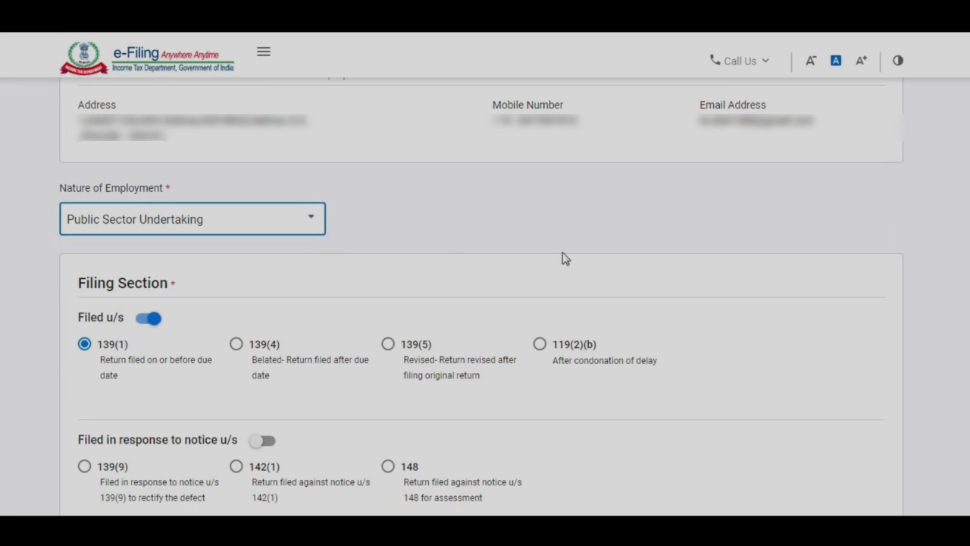
Step: Review the Filing Section details and answer No to opting for the new tax regime u/s 115BAC
scroll(493, 200, "down", 2)
scroll(492, 199, "up", 1)
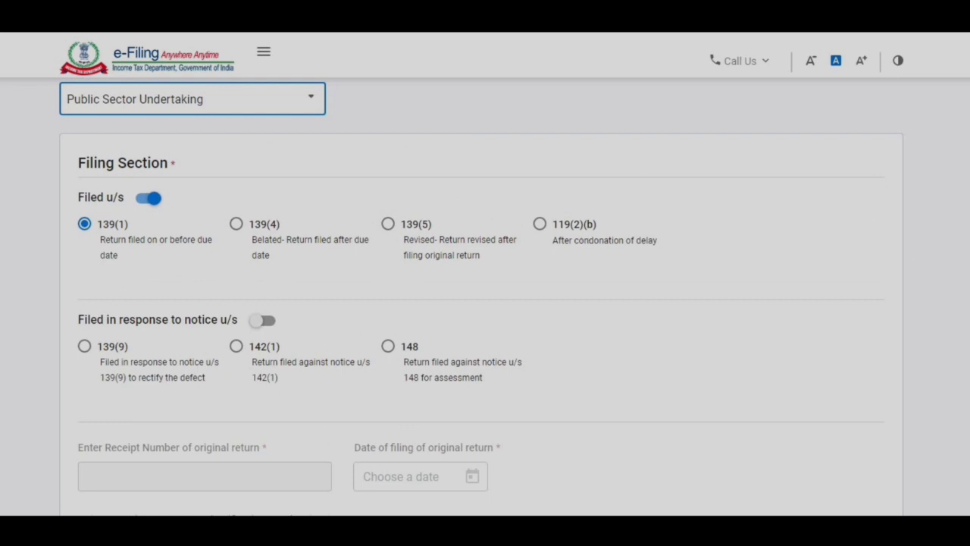
scroll(482, 297, "down", 1)
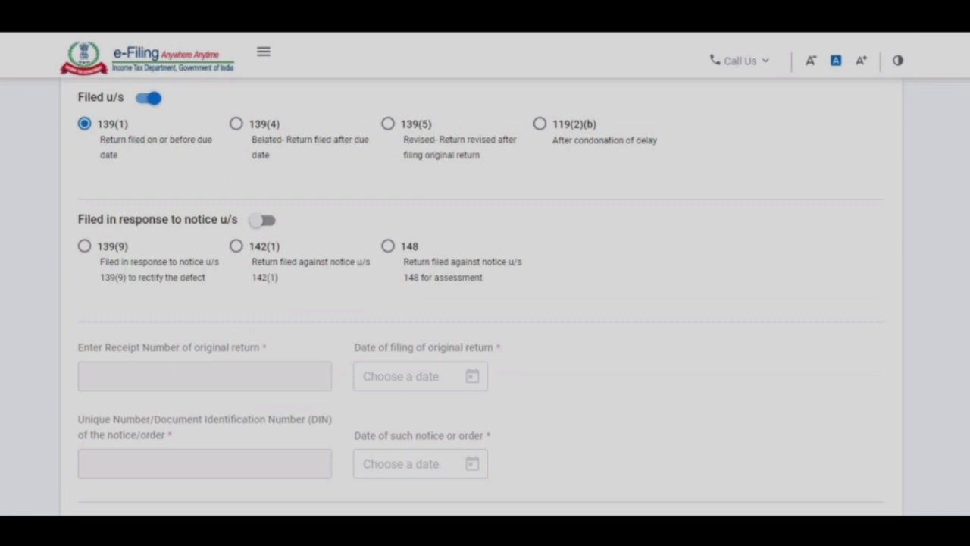
scroll(844, 202, "up", 1)
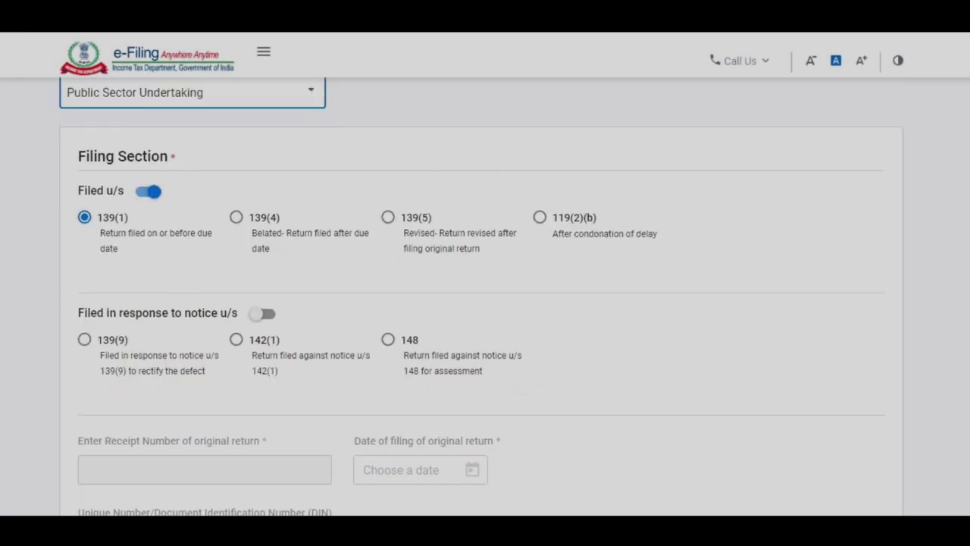
scroll(397, 301, "down", 4)
scroll(396, 301, "up", 1)
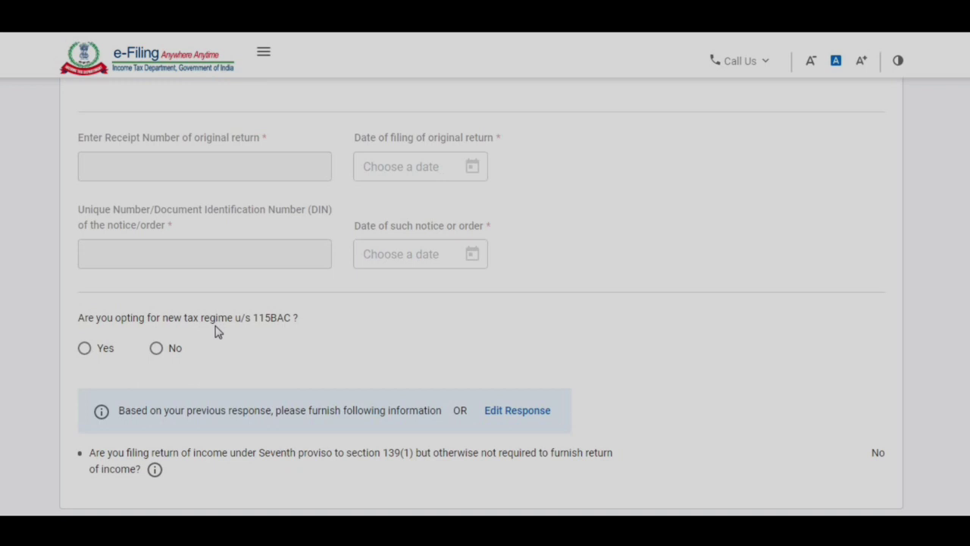
left_click(157, 350)
Step: Review the Bank Details and the accounts selected for refund, and confirm the Personal Information section
scroll(485, 303, "down", 1)
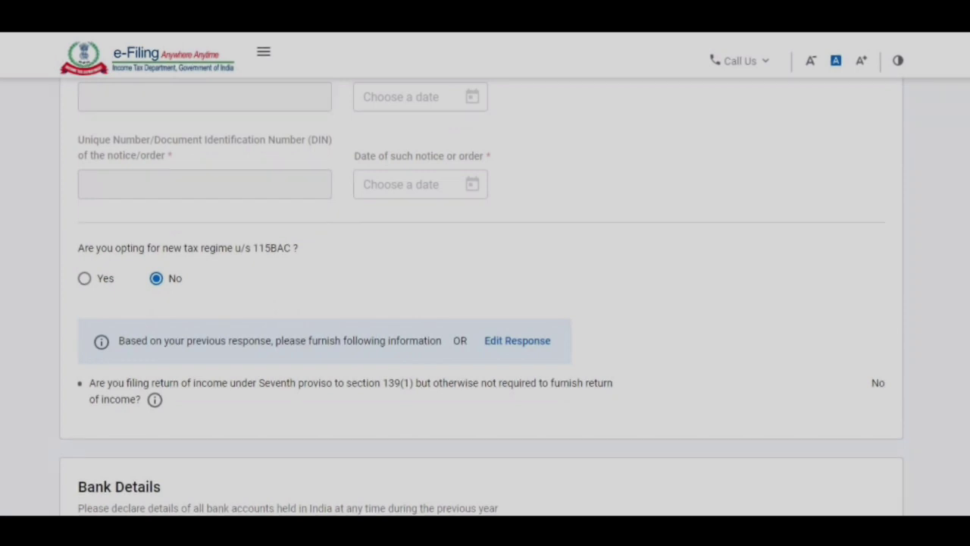
scroll(447, 292, "down", 1)
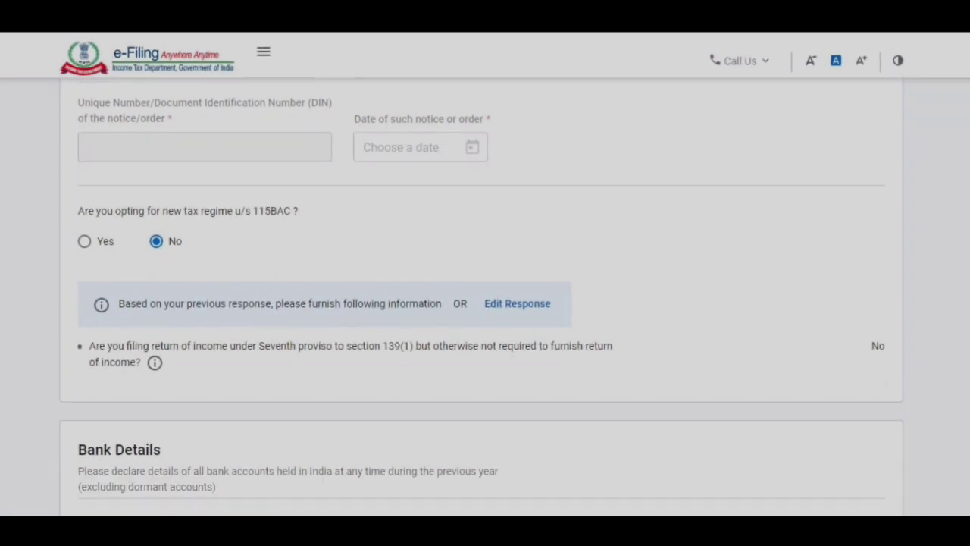
scroll(590, 290, "down", 5)
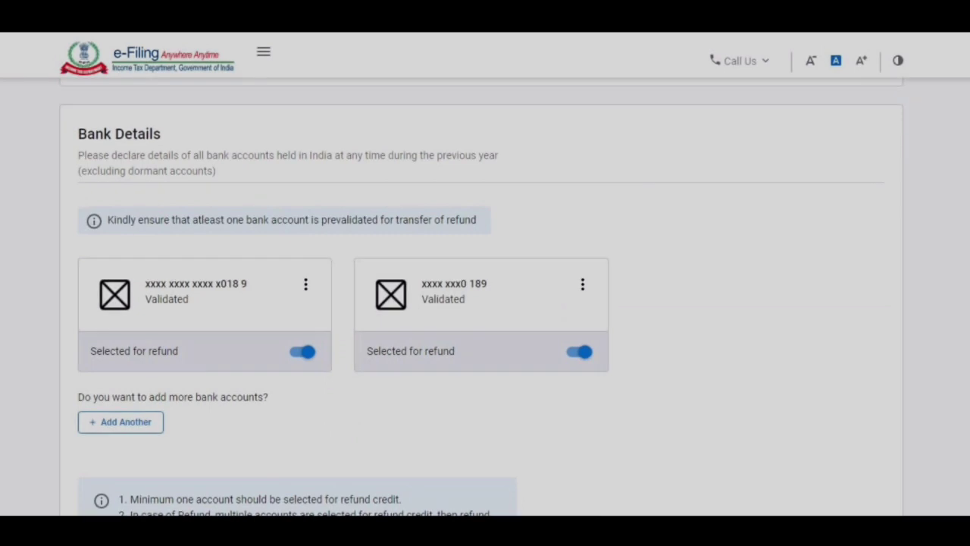
scroll(624, 251, "down", 3)
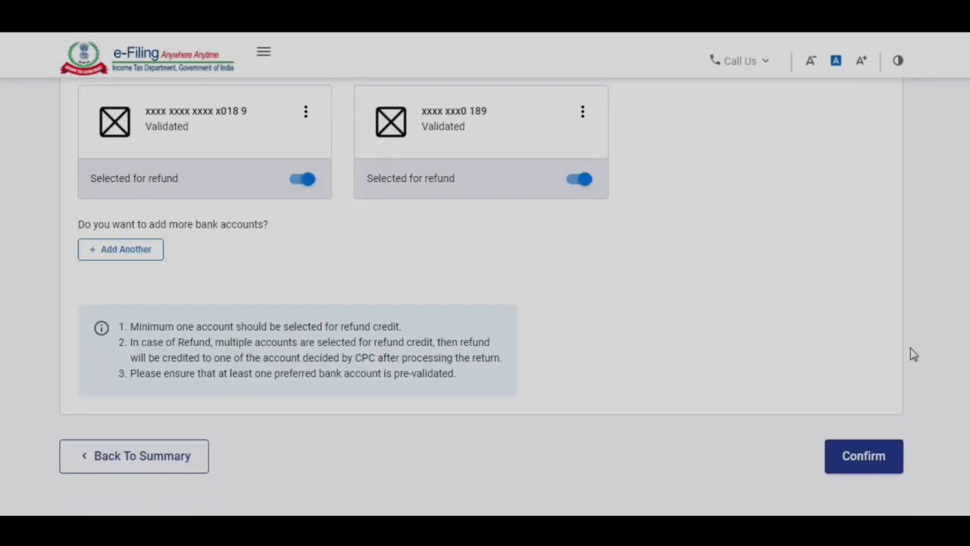
scroll(912, 353, "down", 1)
left_click(870, 423)
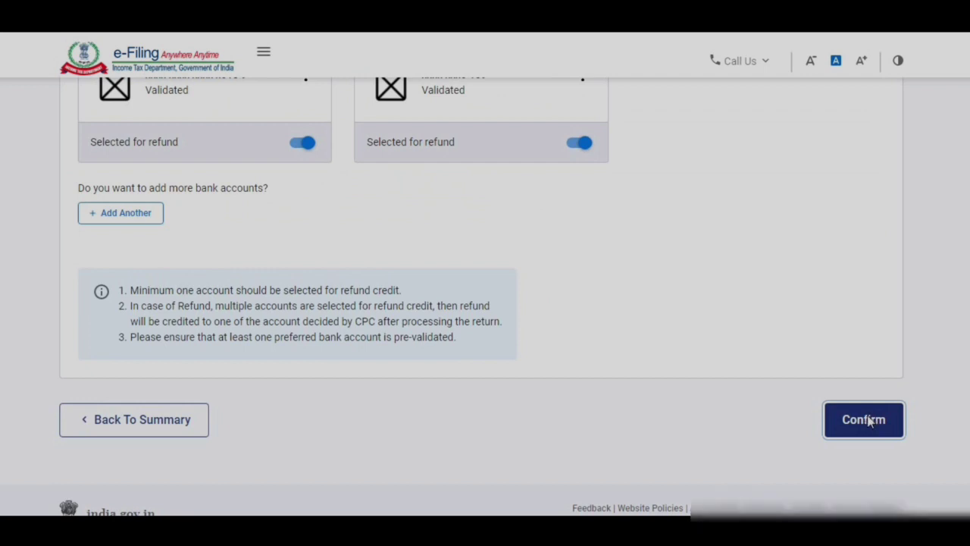
Step: Open the Gross Total Income section and answer No to the section 10(14)(i) travel and uniform exemption and the section 10(14)(ii) special allowance exemption
scroll(285, 172, "down", 5)
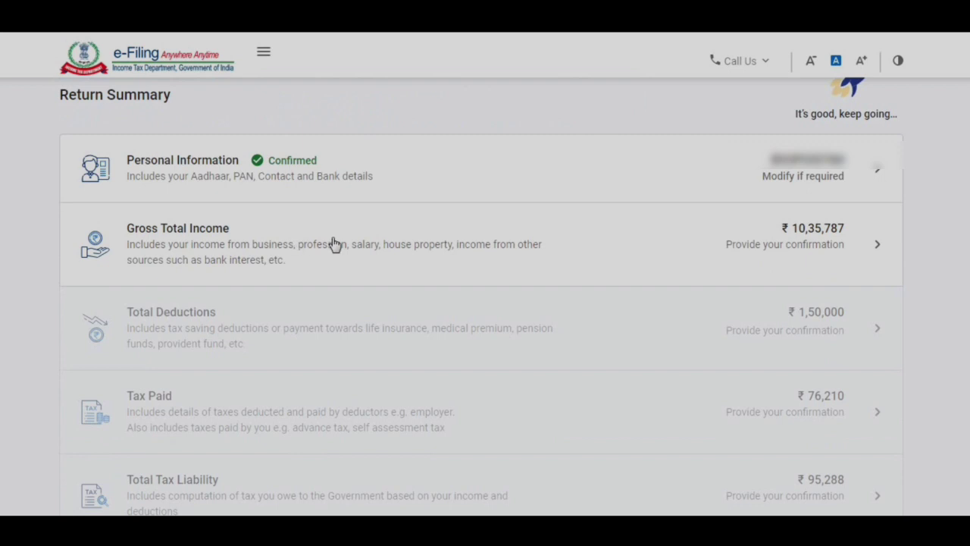
left_click(685, 245)
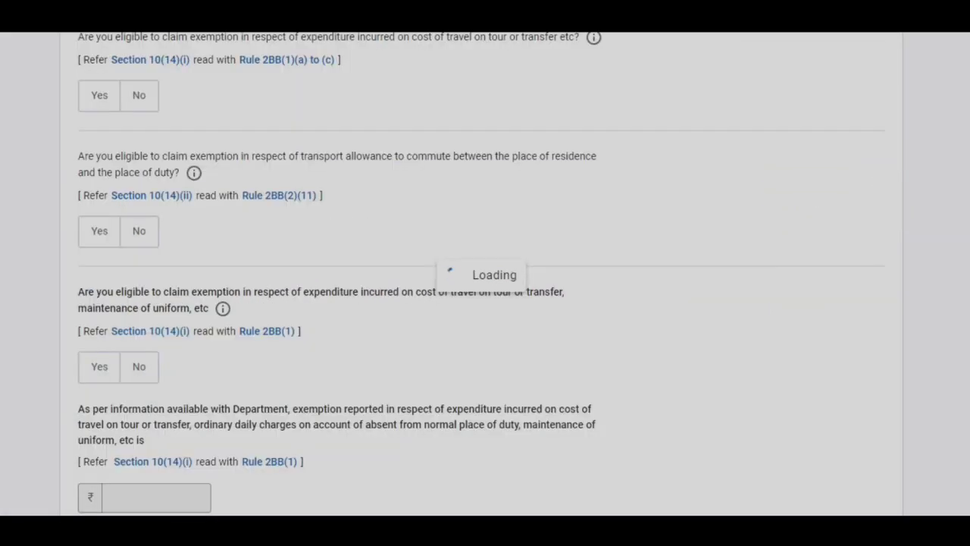
scroll(485, 303, "down", 2)
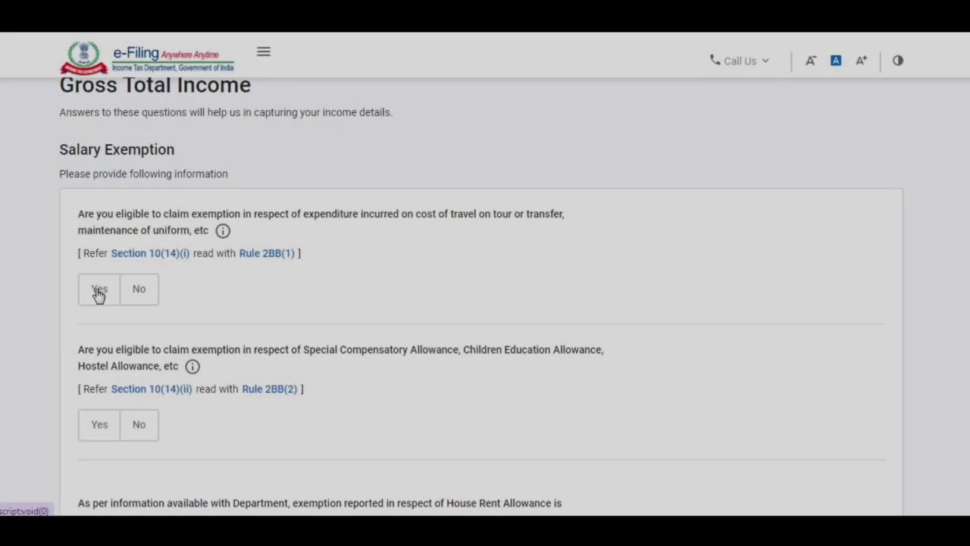
left_click(144, 294)
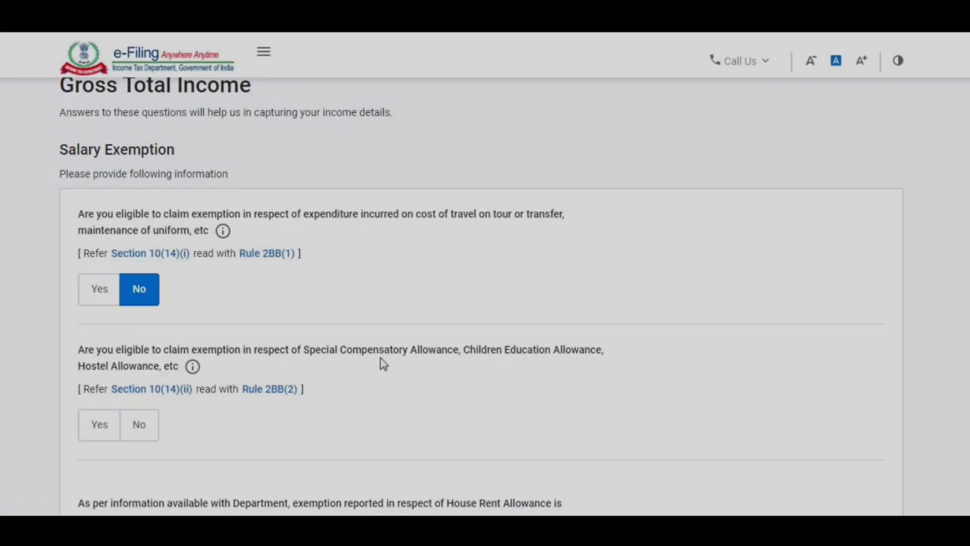
scroll(485, 303, "down", 1)
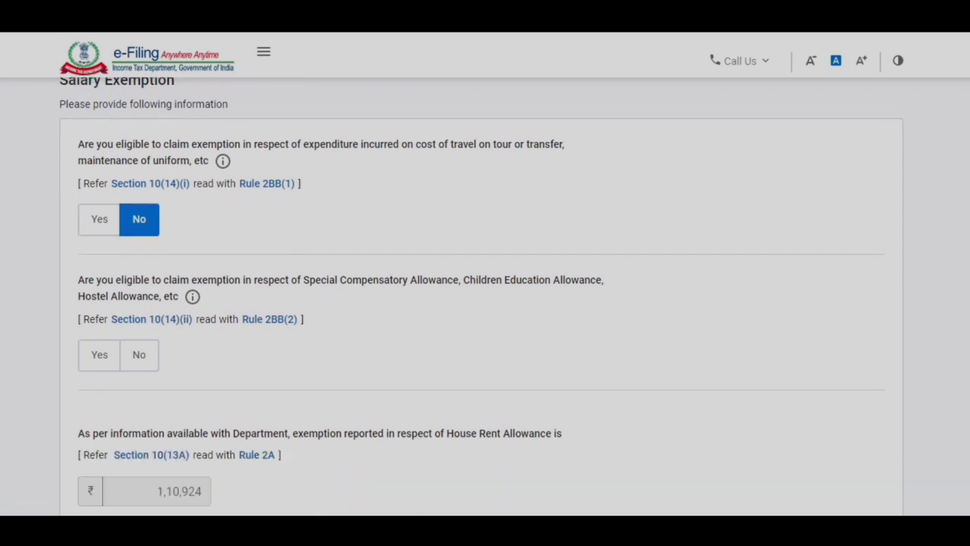
scroll(255, 195, "down", 1)
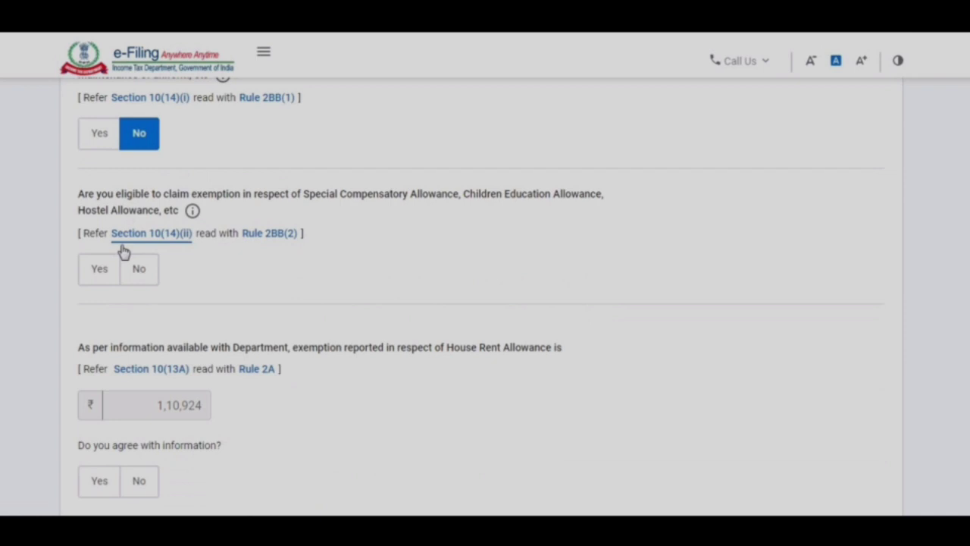
left_click(140, 271)
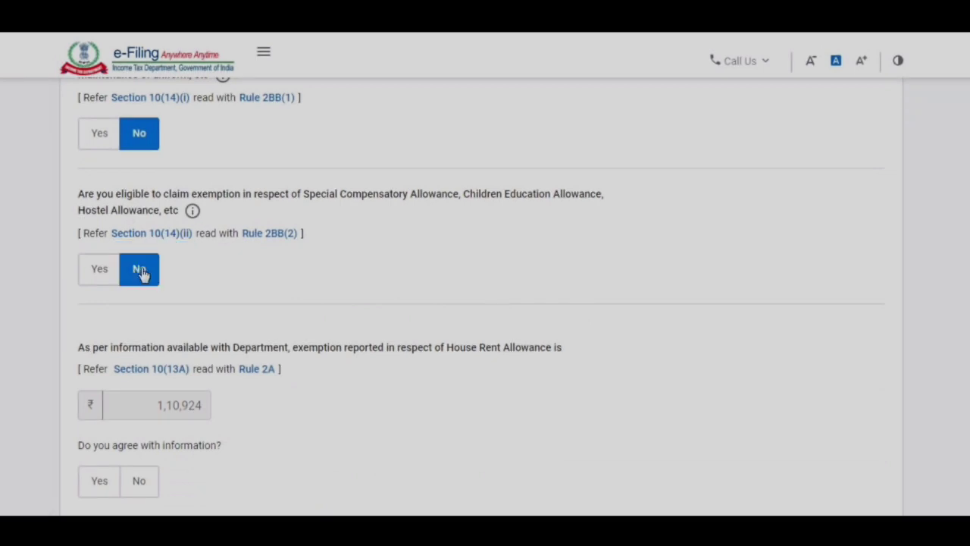
Step: Check the House Rent Allowance exemption against Form 16, agree with it on the e-Filing portal, and answer No to Leave Travel Allowance
scroll(382, 282, "down", 2)
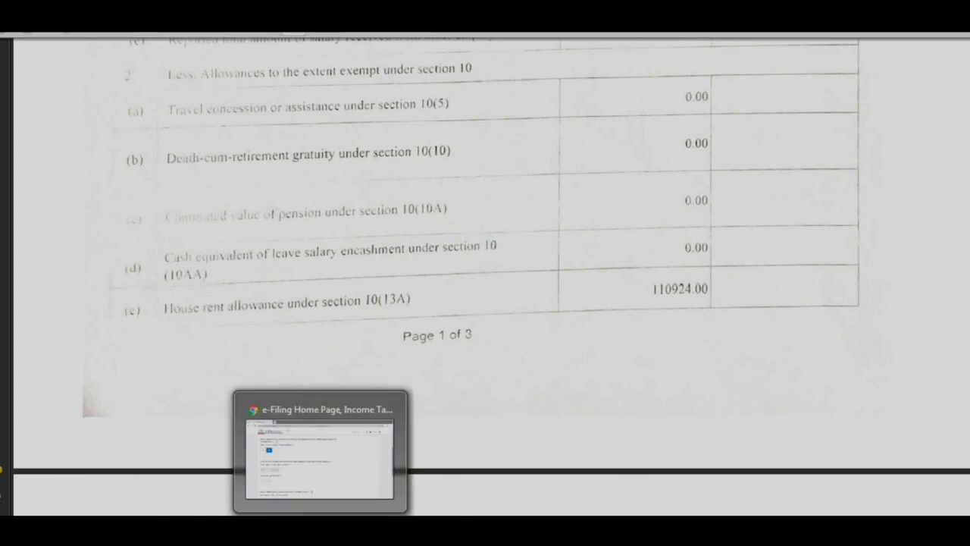
left_click(320, 530)
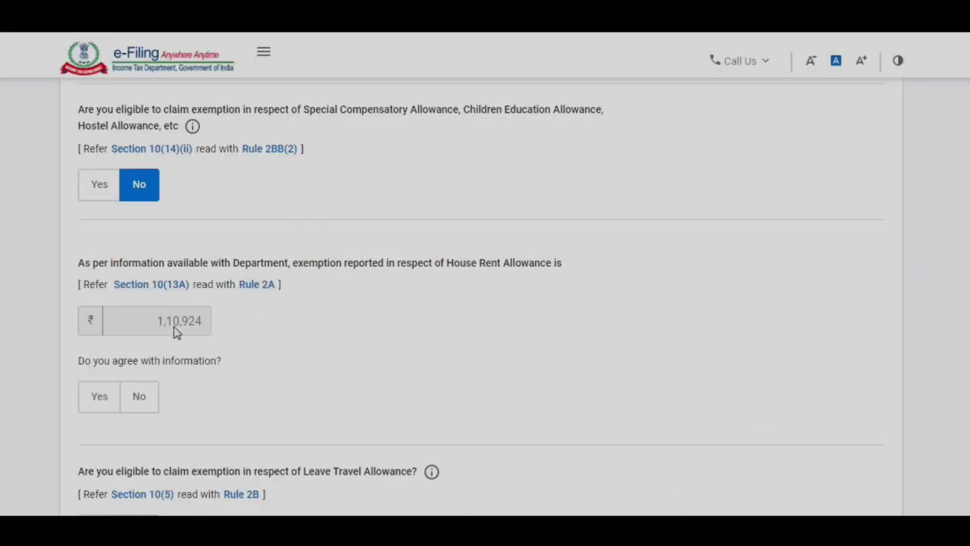
left_click(98, 403)
scroll(693, 313, "down", 4)
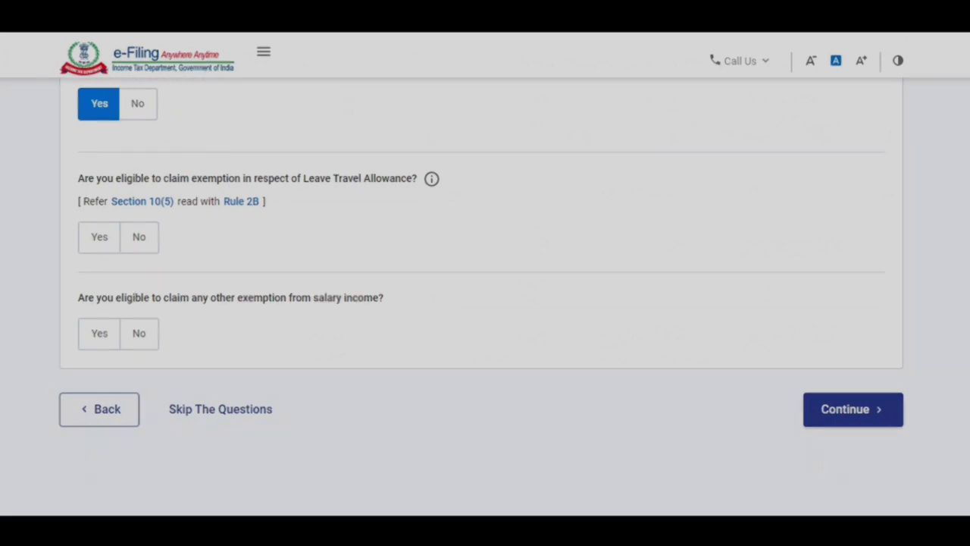
left_click(139, 237)
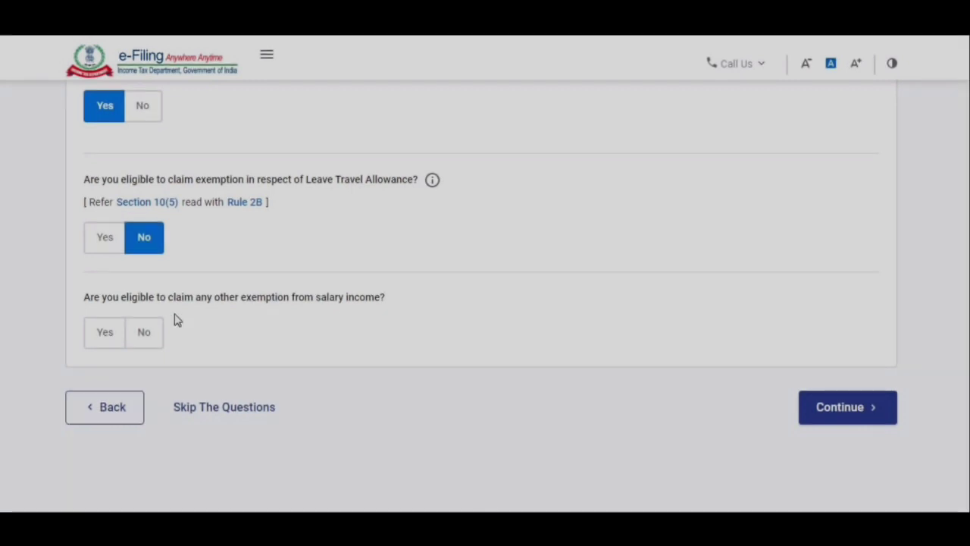
Step: Look over the other salary exemption types, answer No to claiming any other exemption from salary income, and continue
left_click(104, 336)
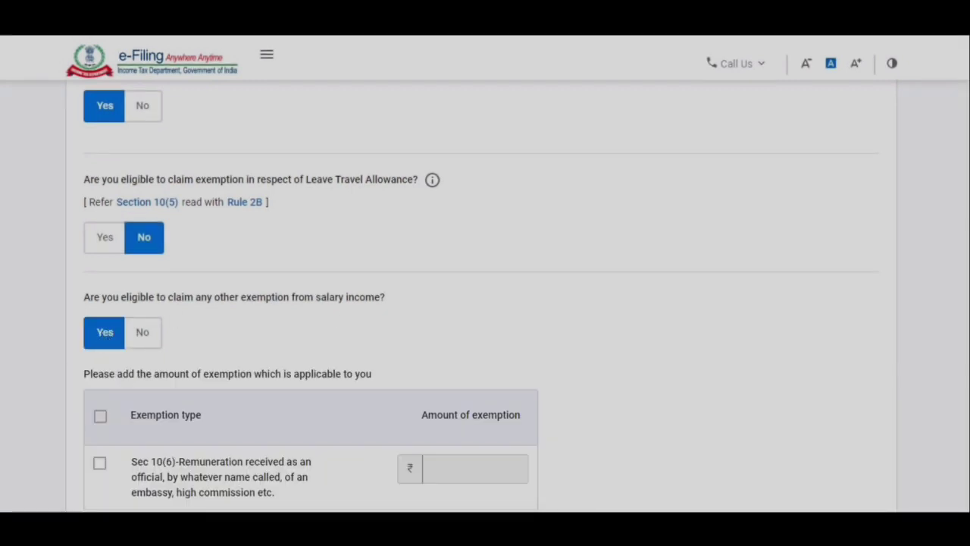
scroll(455, 243, "down", 4)
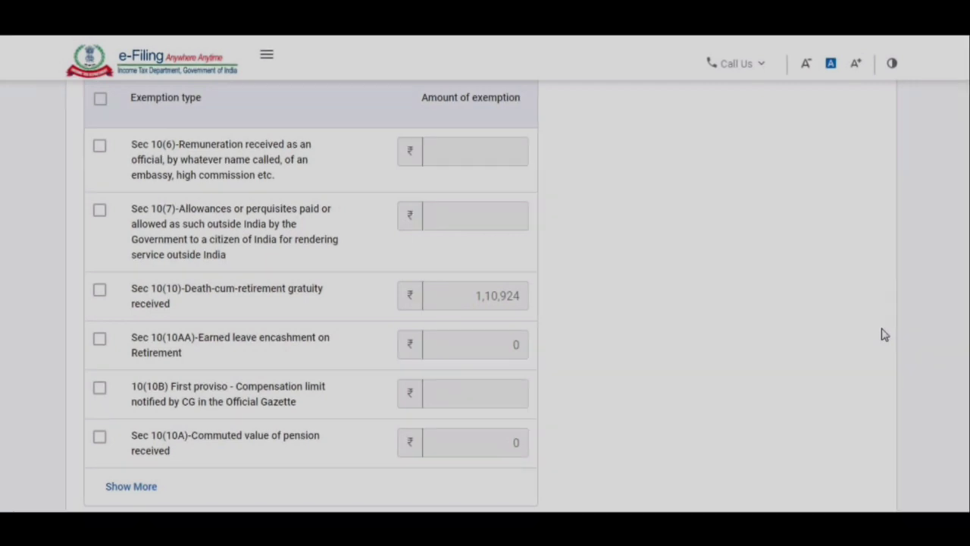
scroll(884, 334, "down", 2)
scroll(403, 220, "up", 5)
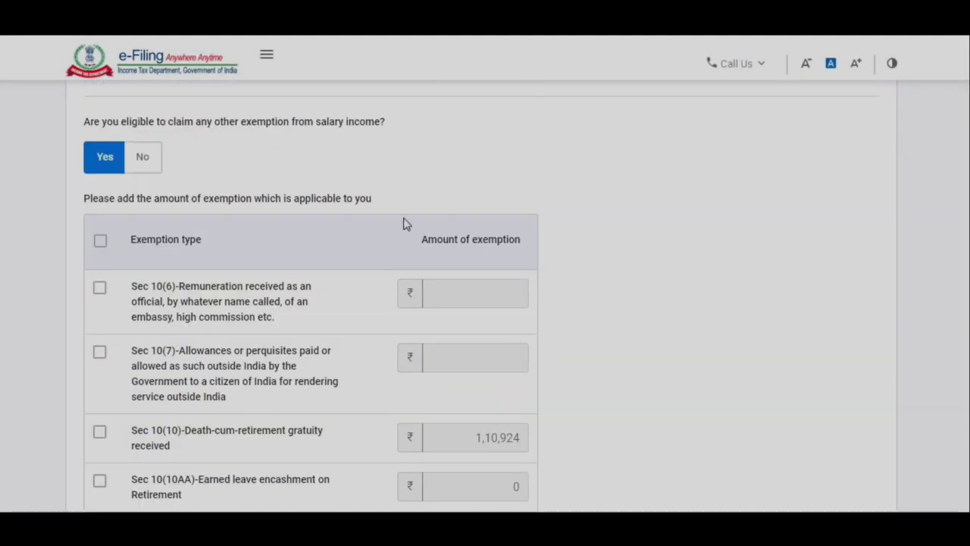
left_click(141, 162)
left_click(841, 310)
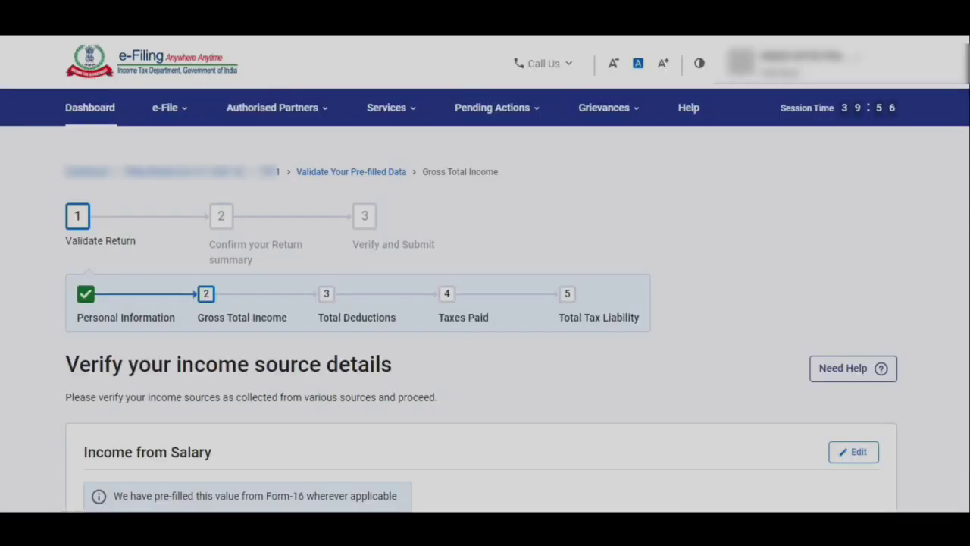
Step: Review the Income from Salary figures and open them for editing to examine the gross salary components and exempt allowances
scroll(486, 303, "down", 3)
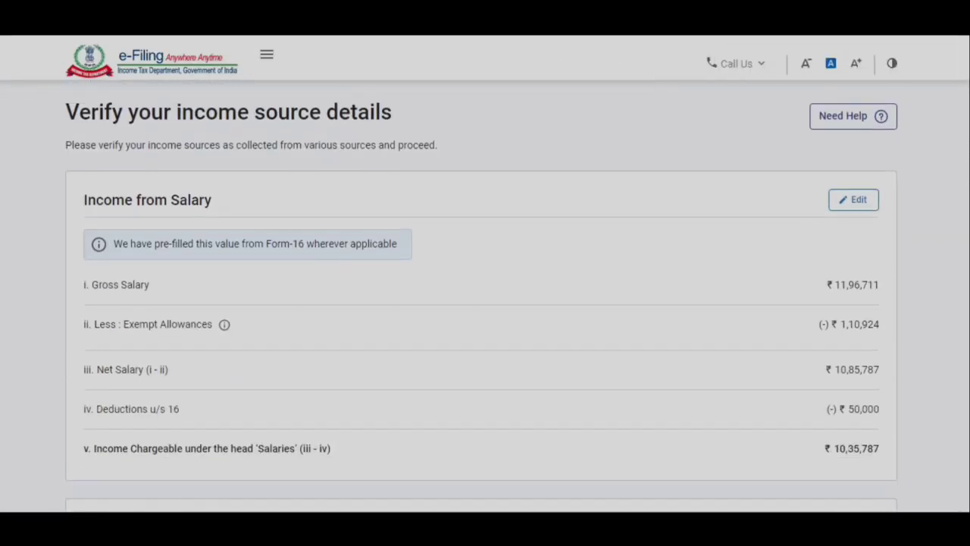
scroll(485, 304, "down", 1)
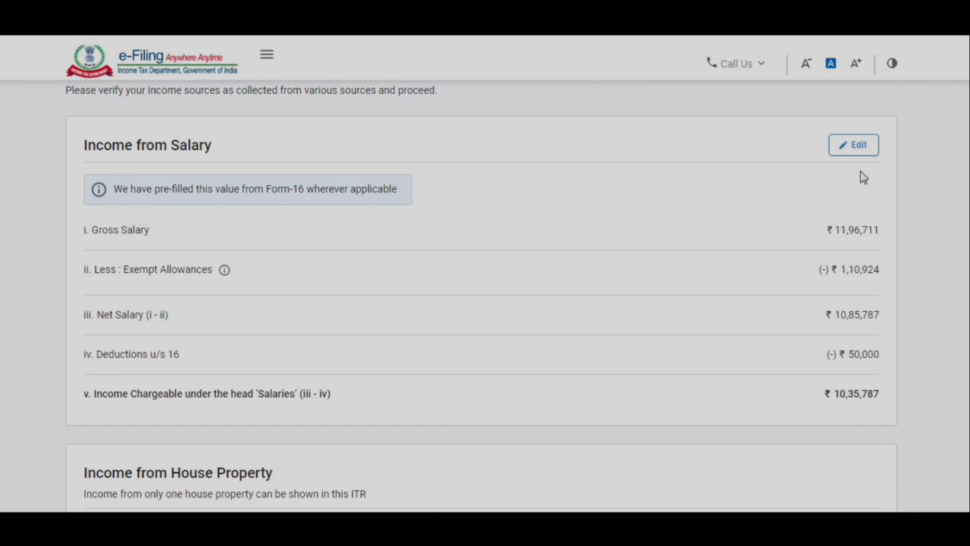
scroll(485, 303, "down", 1)
scroll(857, 336, "up", 1)
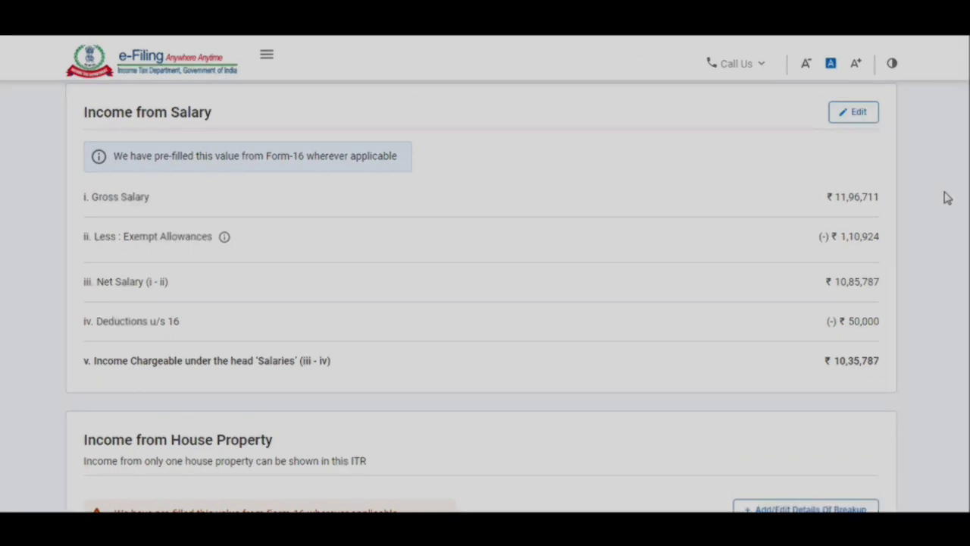
left_click(859, 114)
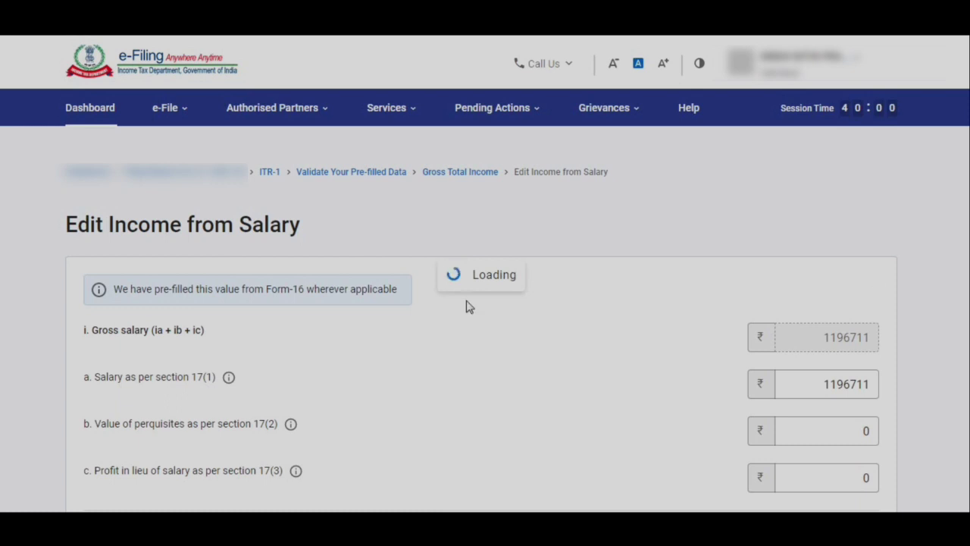
scroll(869, 206, "down", 3)
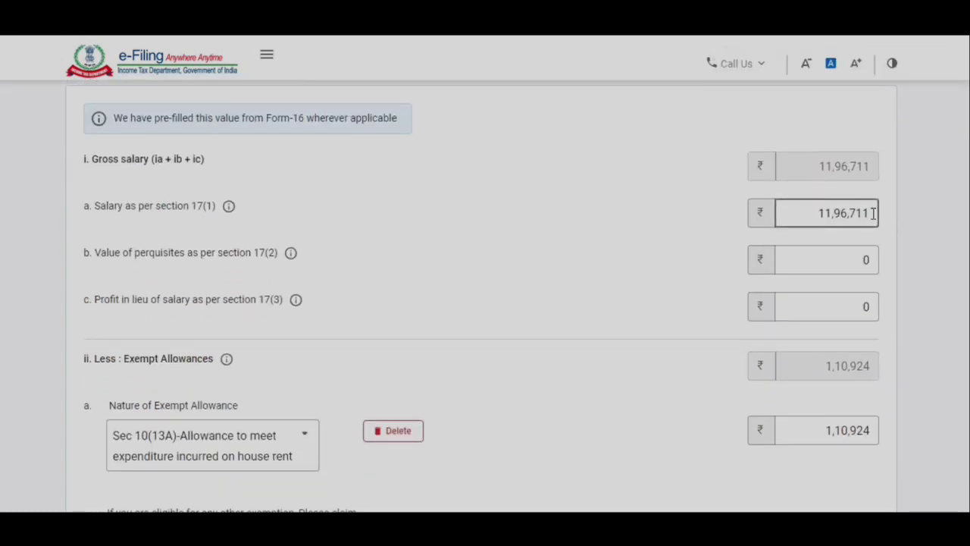
scroll(485, 295, "down", 1)
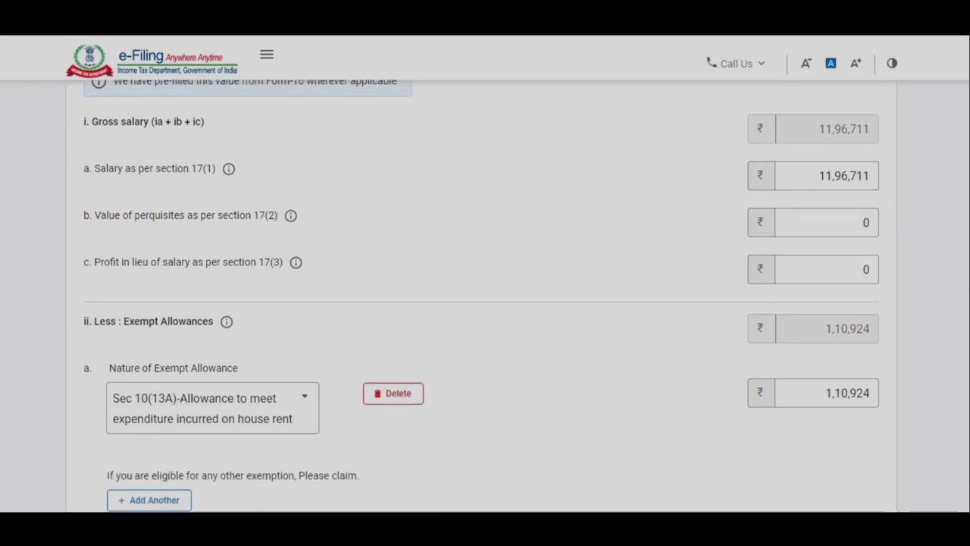
scroll(485, 296, "up", 4)
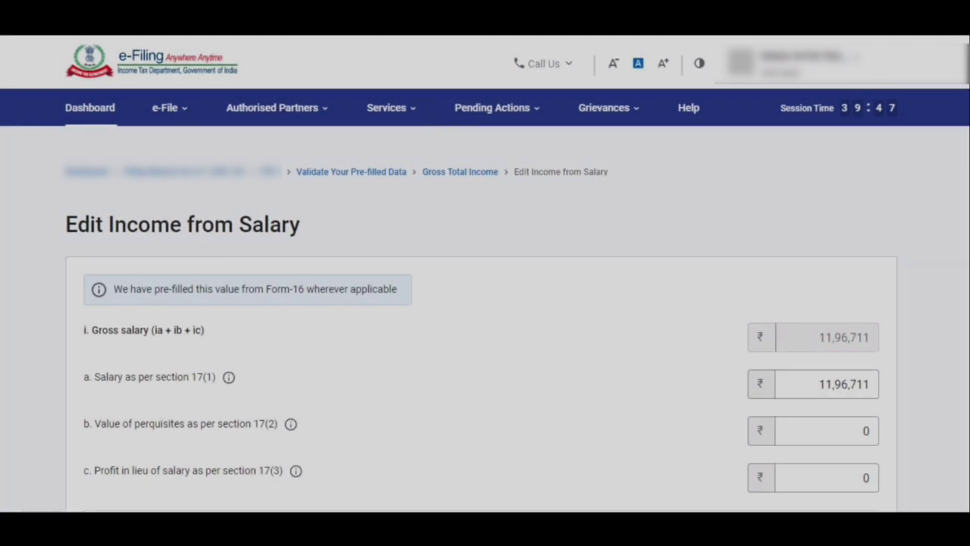
Step: Go to Form 26AS on the TRACES site, accepting the redirection disclaimer and the Form 16/16A usage terms, and open View Tax Credit
mouse_move(220, 144)
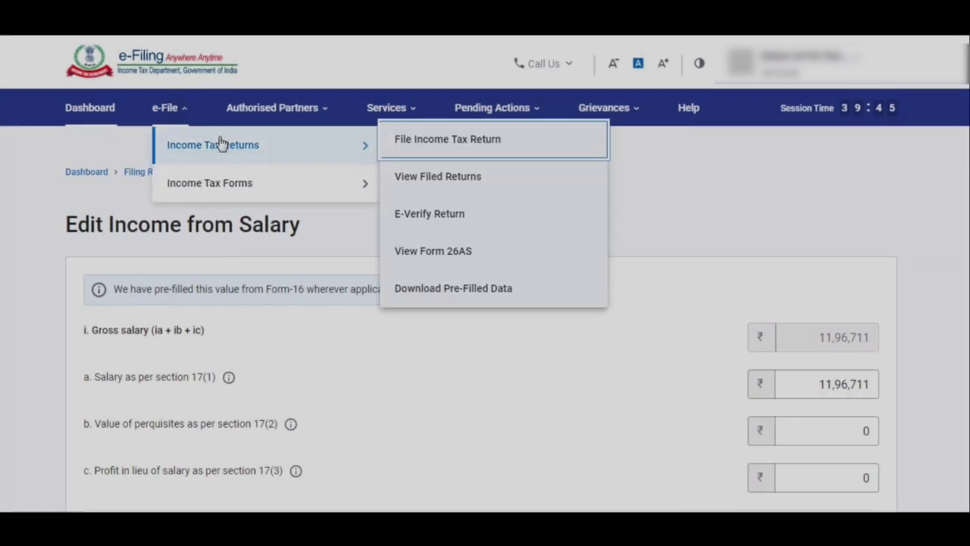
left_click(417, 251)
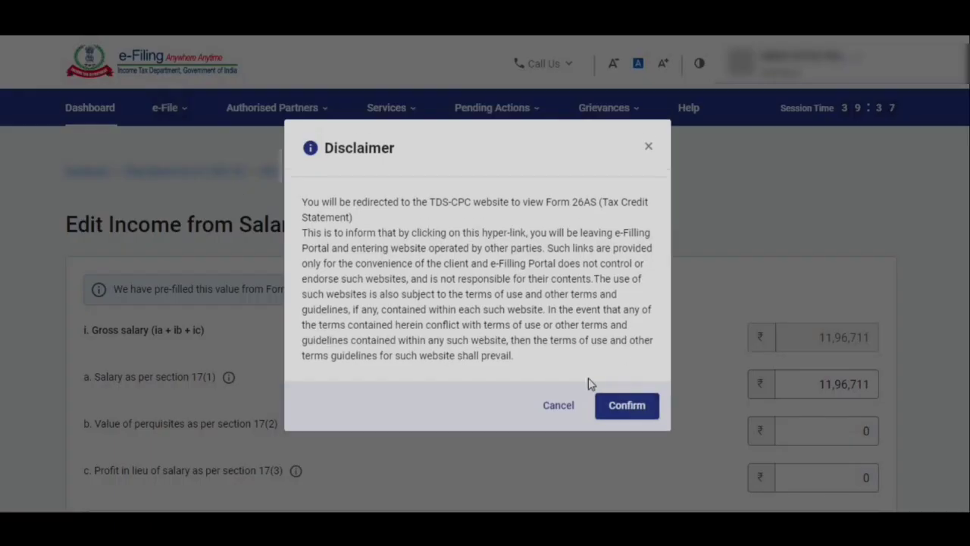
left_click(629, 405)
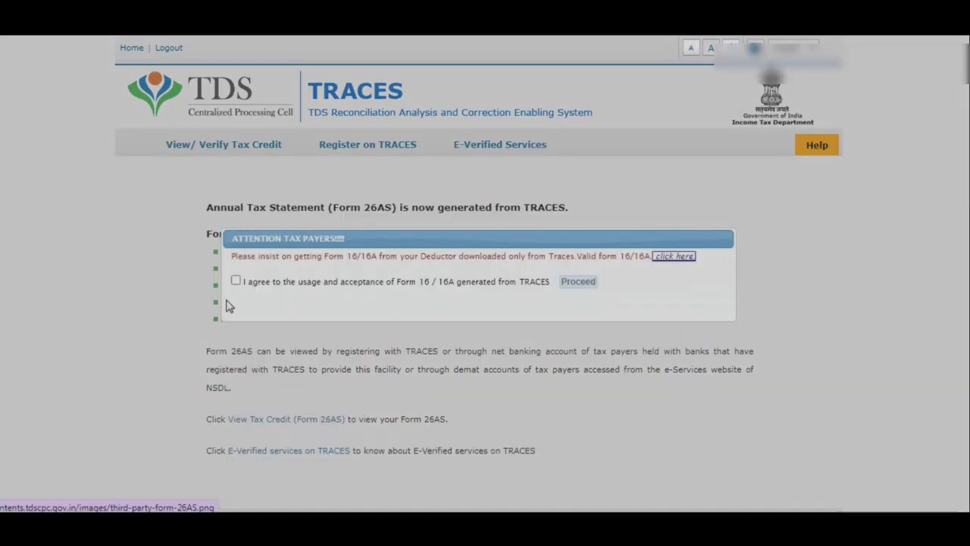
left_click(236, 281)
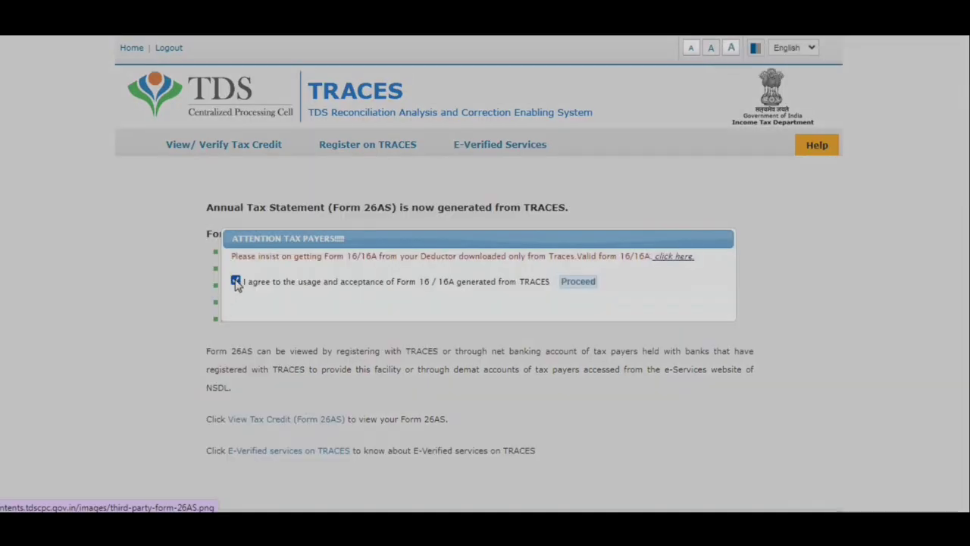
left_click(579, 281)
scroll(576, 284, "down", 1)
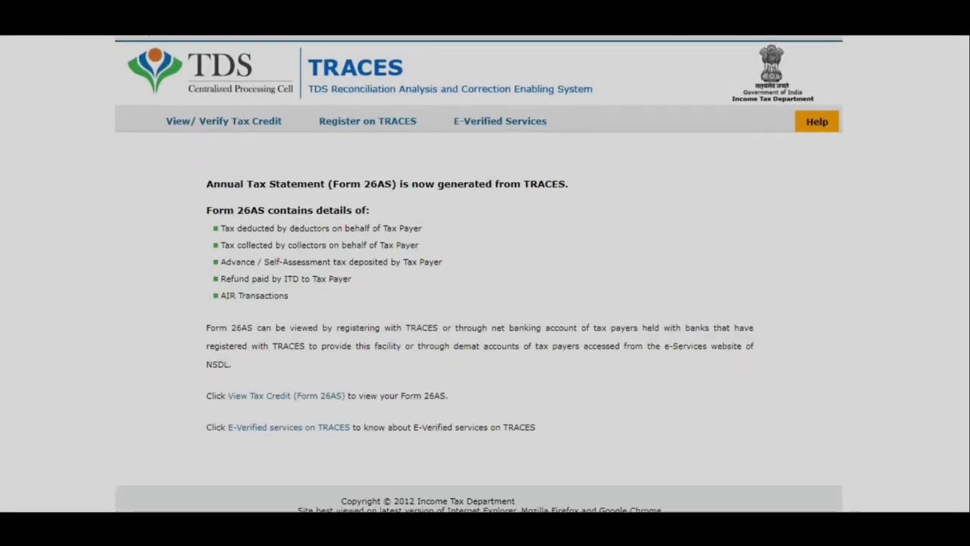
left_click(258, 401)
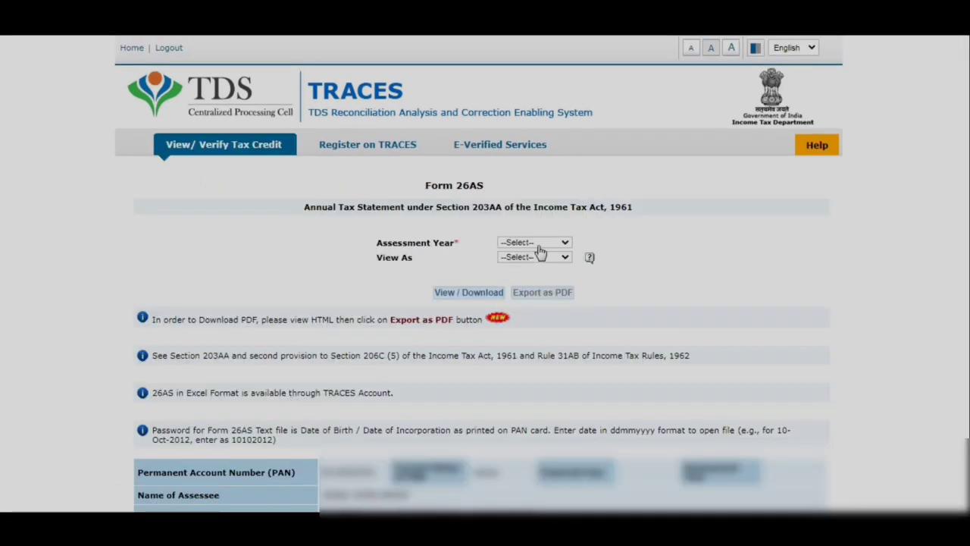
Step: Select the assessment year and viewing format for Form 26AS and load the annual tax statement
left_click(538, 242)
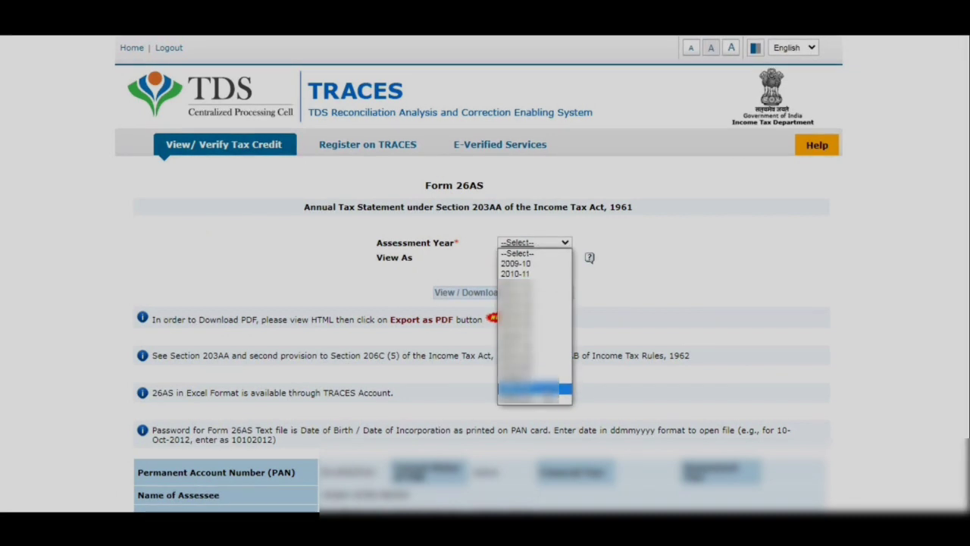
left_click(534, 389)
left_click(535, 258)
left_click(523, 277)
left_click(468, 294)
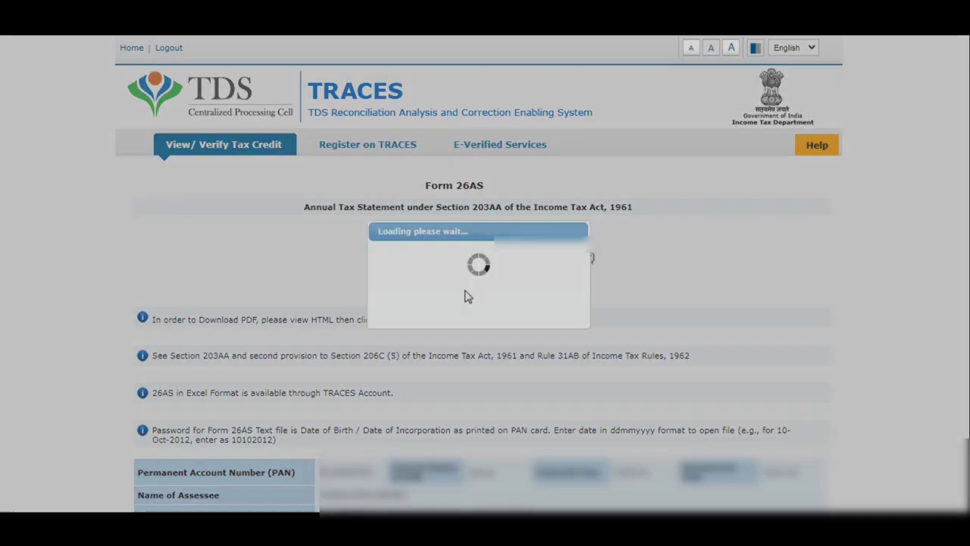
Step: Examine the tax deducted at source entries in Part A and the following parts of Form 26AS
scroll(641, 218, "down", 7)
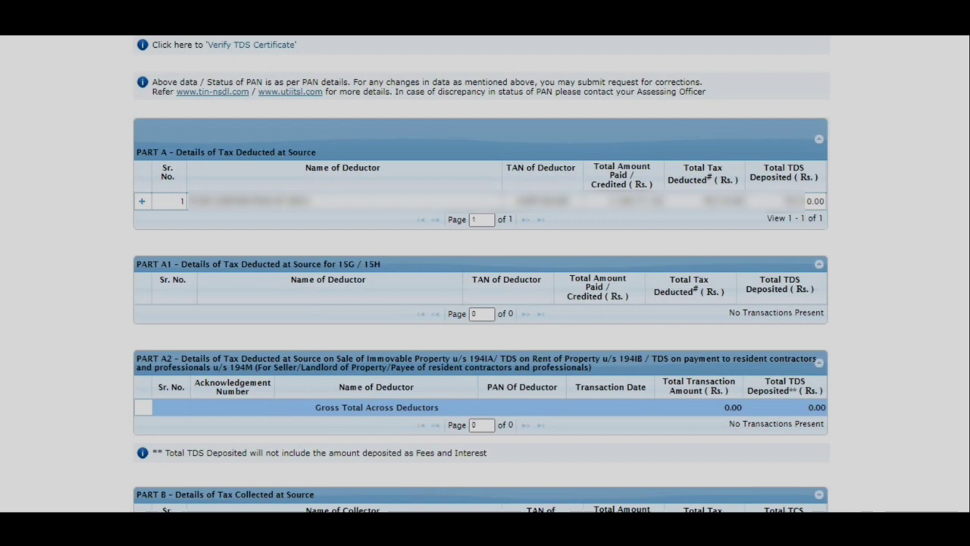
scroll(617, 419, "down", 1)
scroll(617, 420, "up", 3)
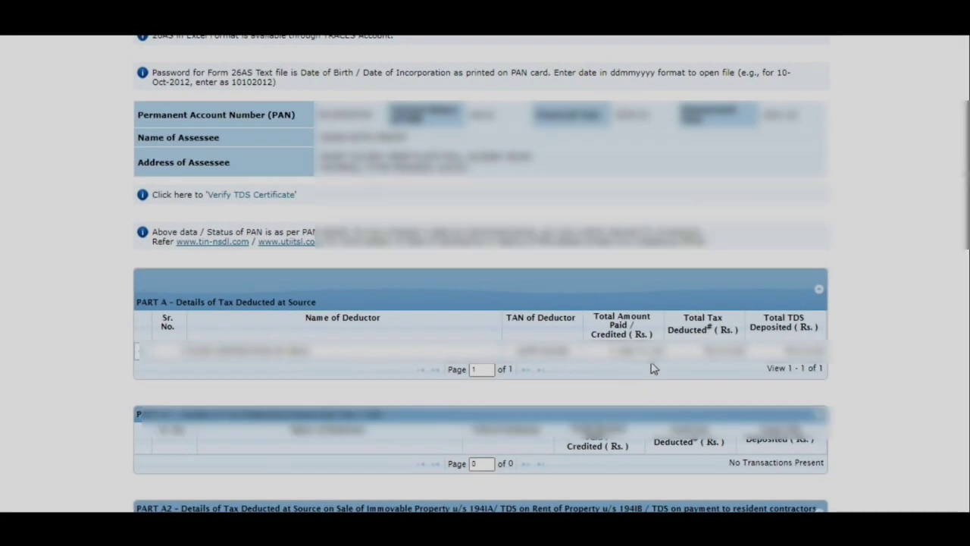
scroll(610, 224, "up", 1)
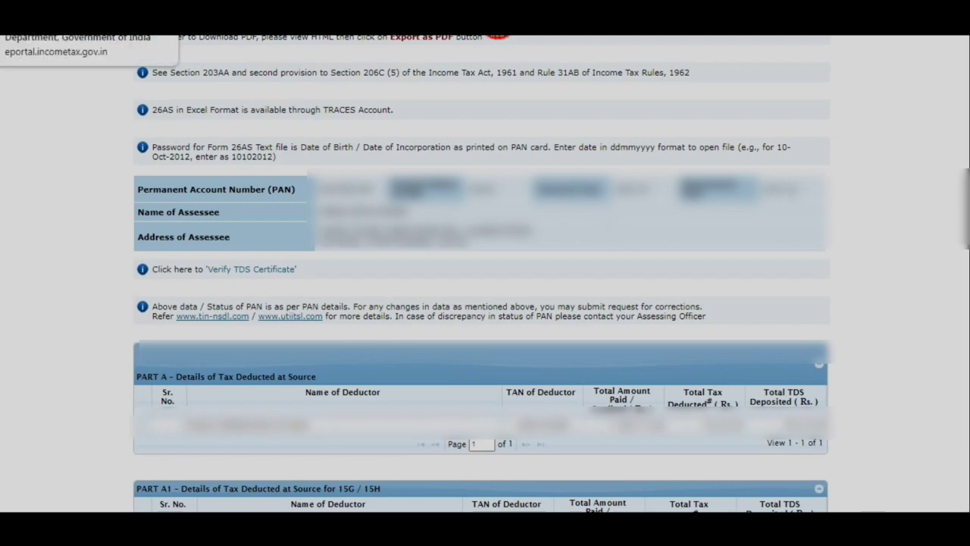
Step: Return to the e-Filing portal, review the gross salary and exempt allowance entries, and finish editing Income from Salary
left_click(53, 7)
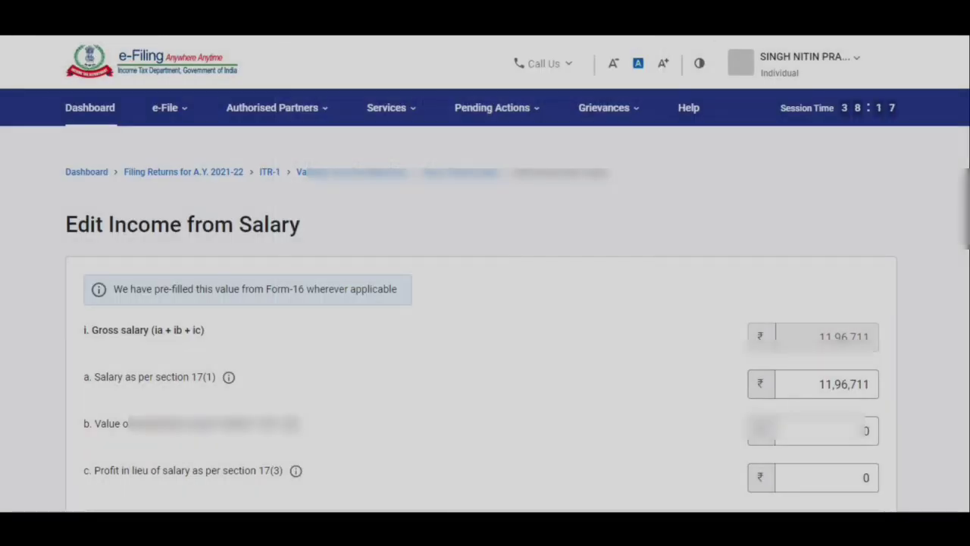
scroll(485, 303, "down", 3)
scroll(860, 414, "down", 6)
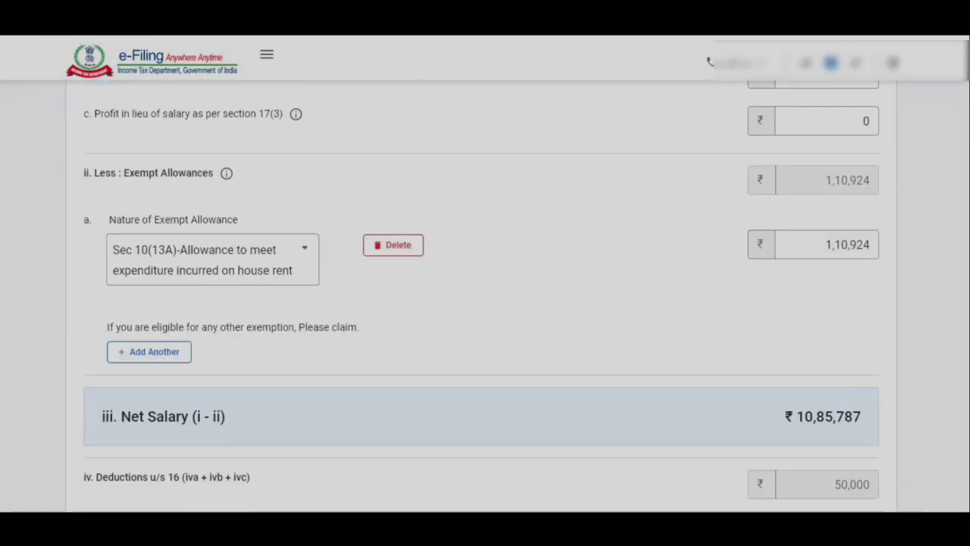
left_click(860, 414)
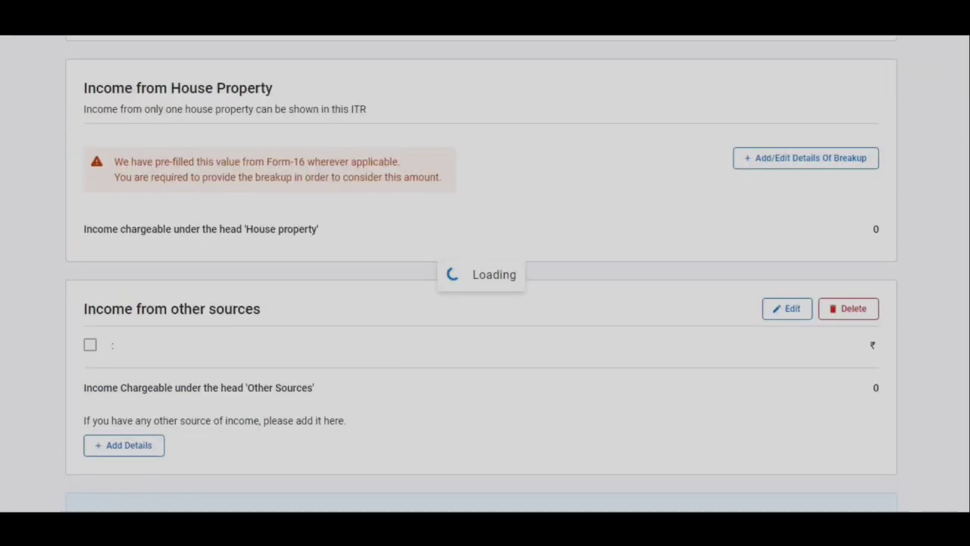
Step: Check the section 10 exempt allowances in Form 16 against the Income from Salary summary in the return
scroll(850, 210, "down", 2)
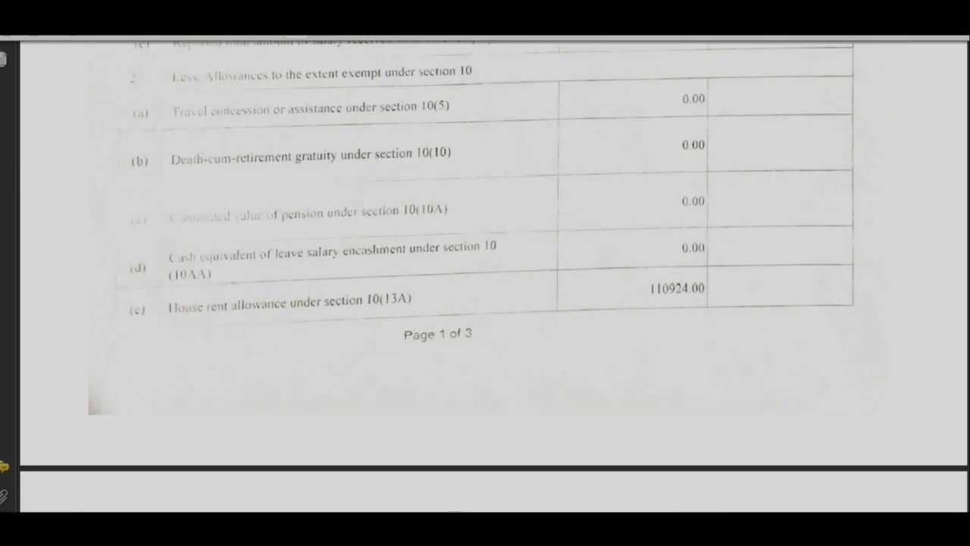
scroll(617, 274, "up", 5)
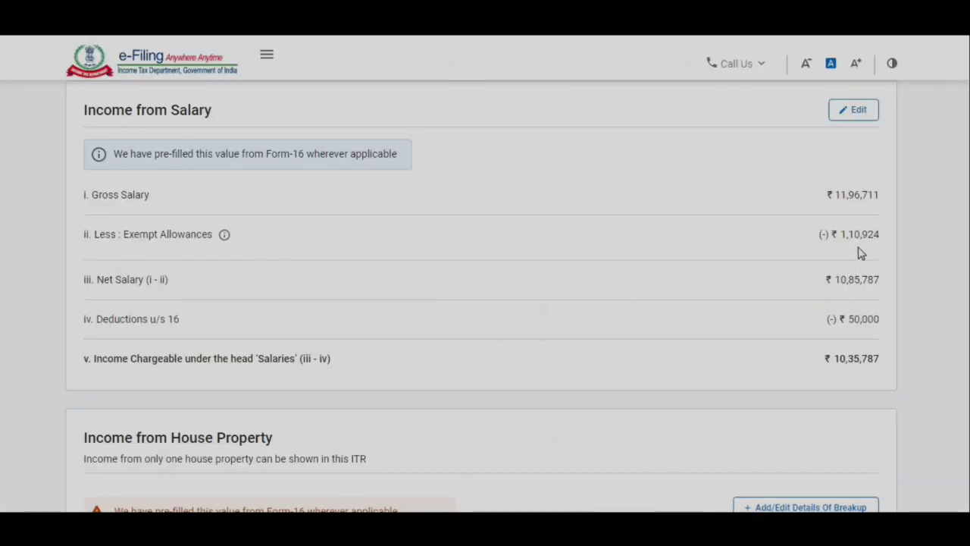
mouse_move(225, 237)
scroll(867, 205, "down", 1)
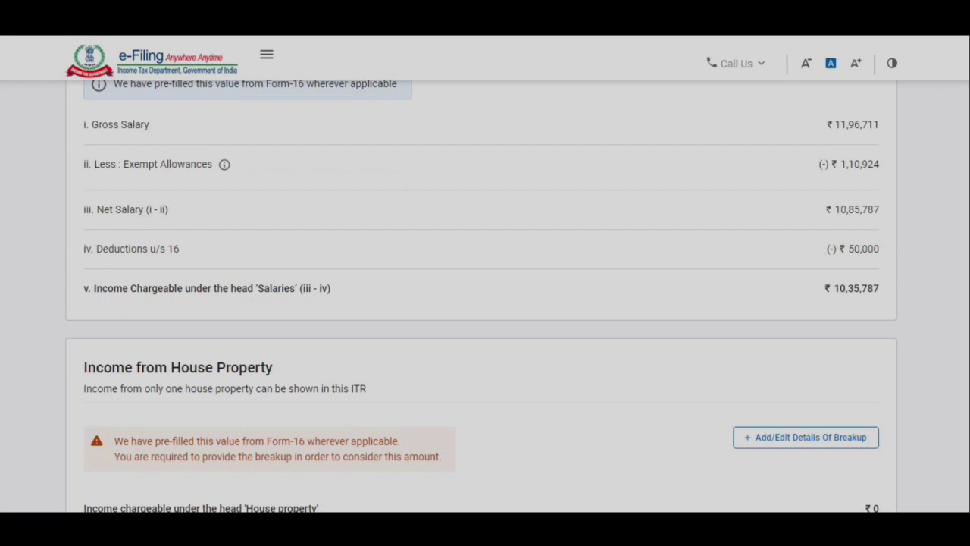
scroll(481, 295, "down", 1)
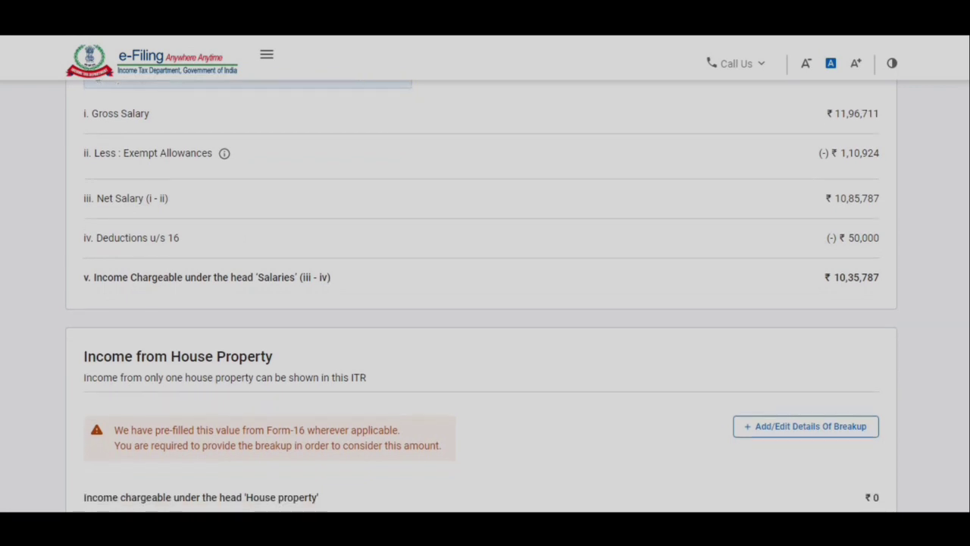
Step: Review the house property, other sources and exempt income sections, and confirm the Gross Total Income section
scroll(481, 296, "down", 1)
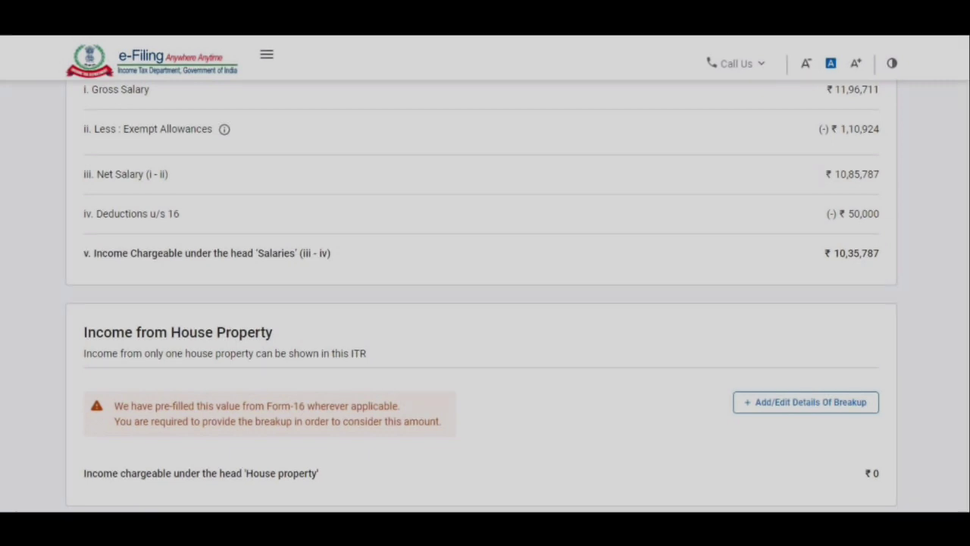
scroll(481, 298, "down", 3)
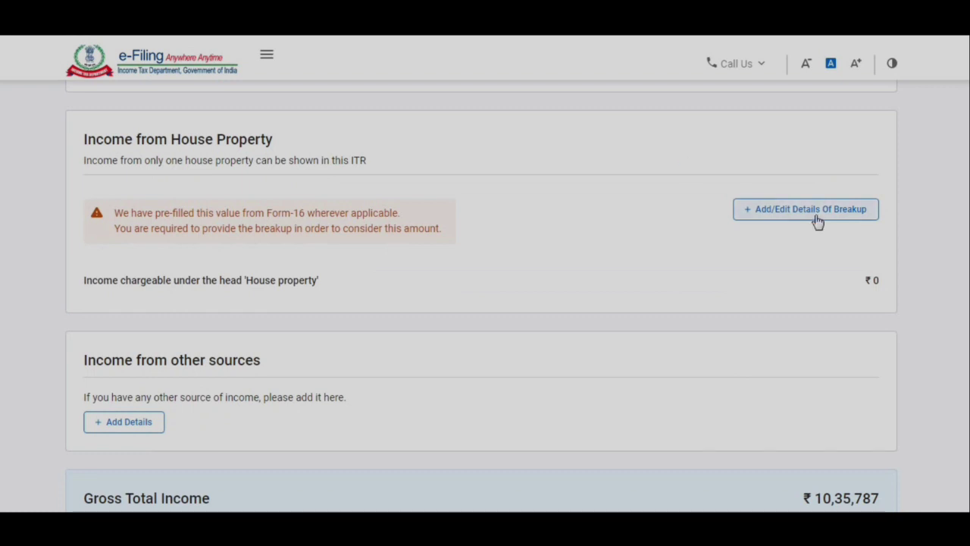
scroll(204, 256, "down", 2)
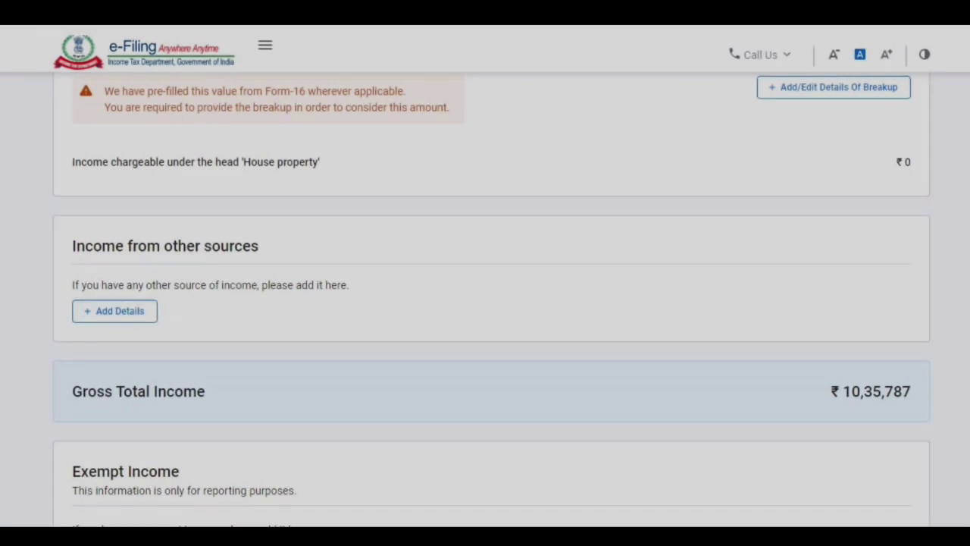
scroll(485, 304, "down", 3)
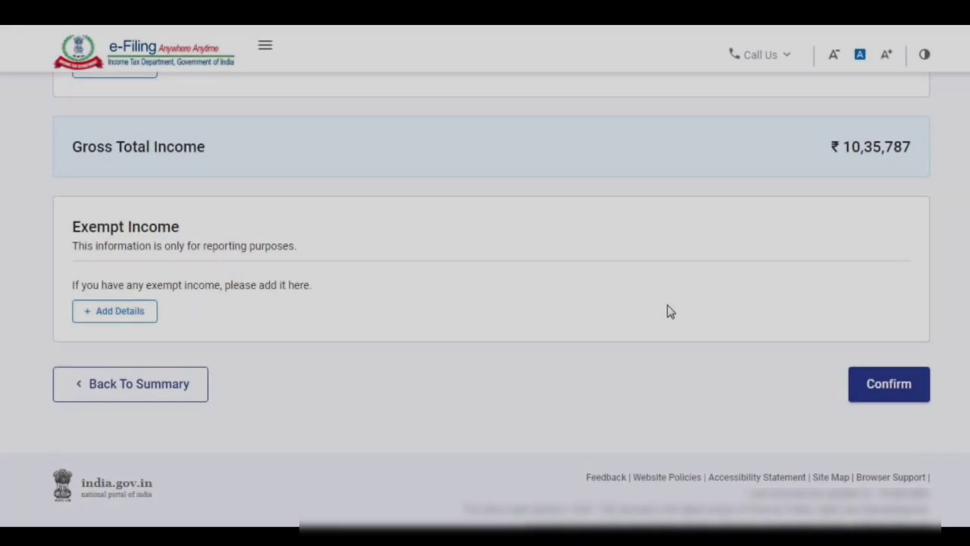
left_click(893, 388)
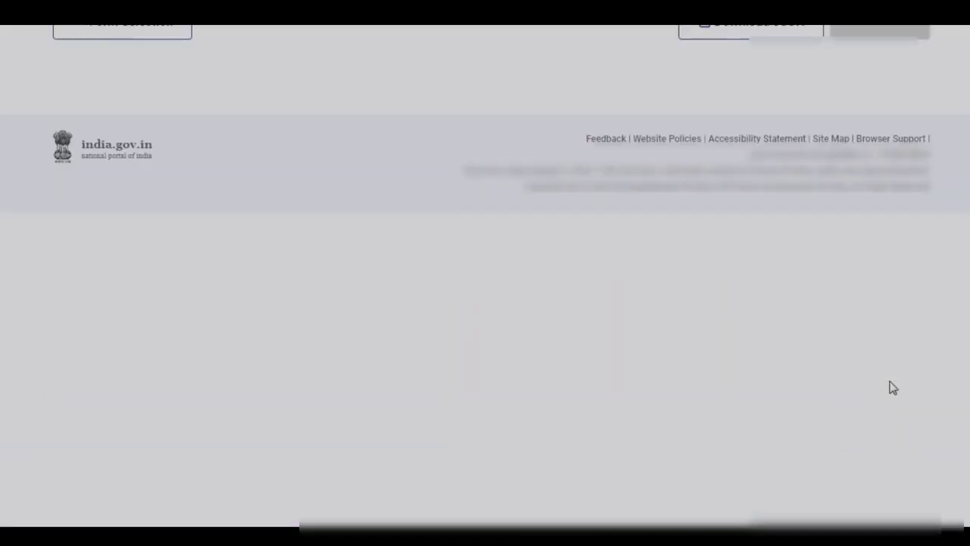
Step: Open Total Deductions from the Return Summary and answer Yes to claiming a deduction for donation paid
scroll(949, 229, "down", 4)
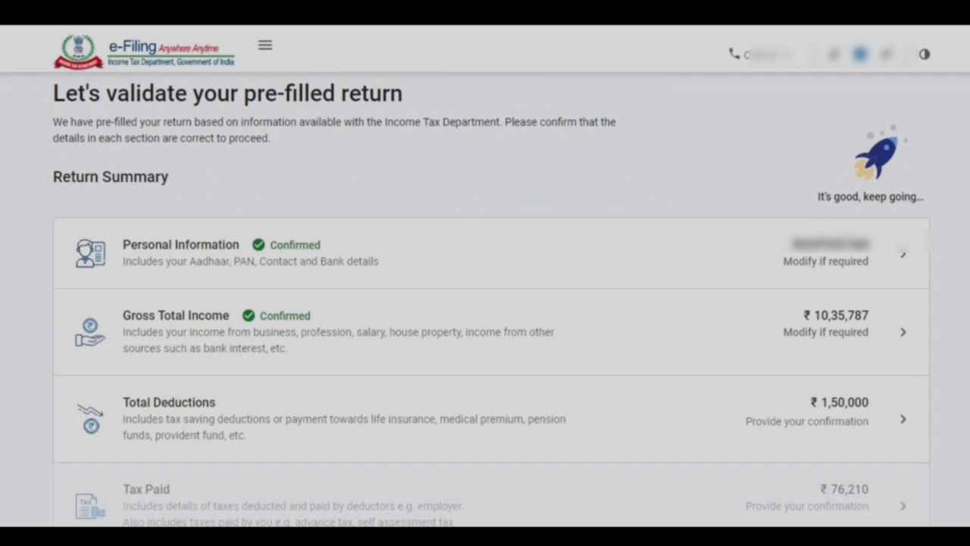
scroll(617, 336, "down", 1)
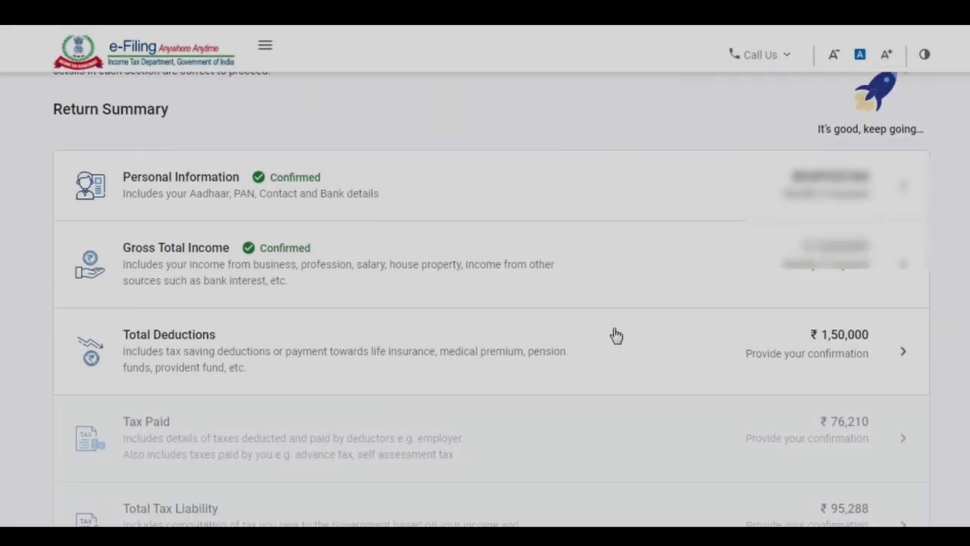
left_click(487, 351)
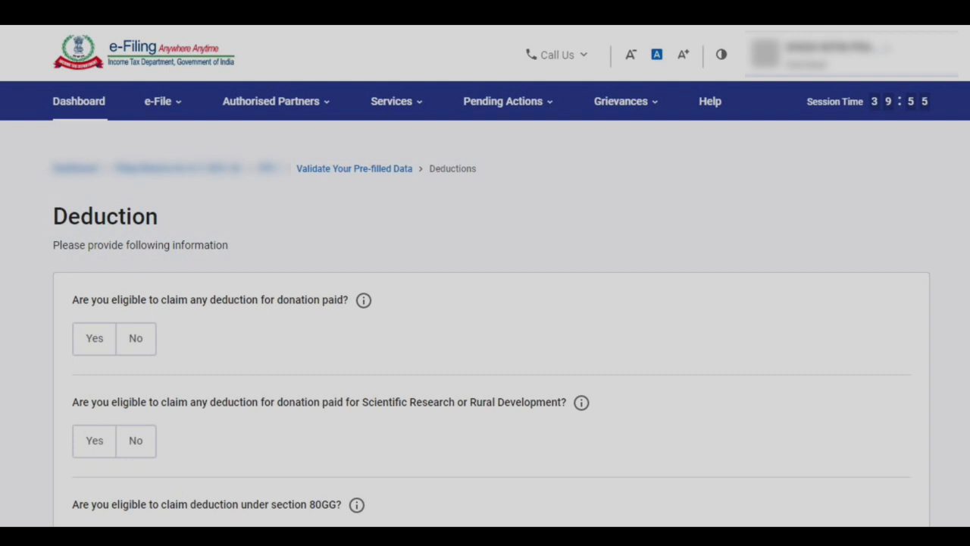
scroll(493, 177, "down", 2)
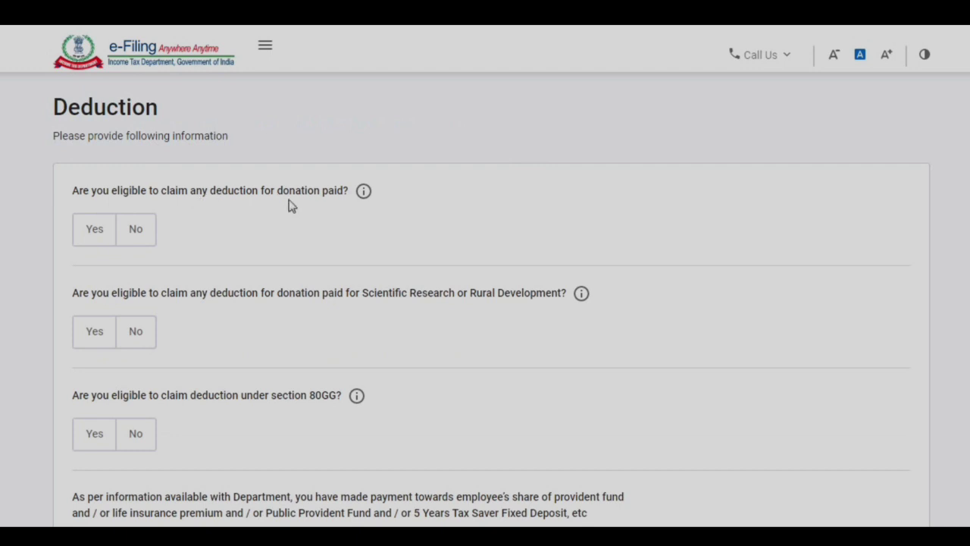
left_click(95, 234)
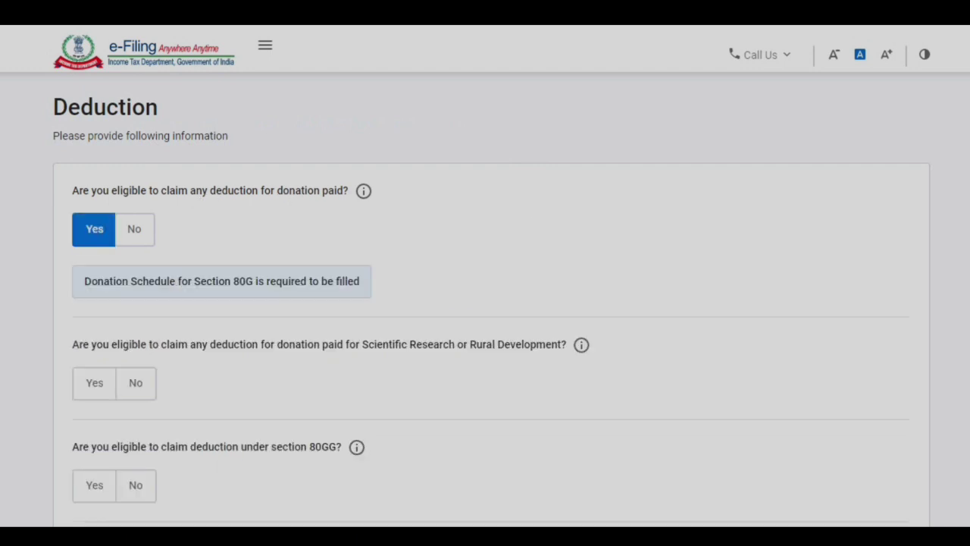
Step: Answer No to the deductions for Scientific Research or Rural Development donations and section 80GG, checking the 80GG explanation
scroll(882, 173, "down", 1)
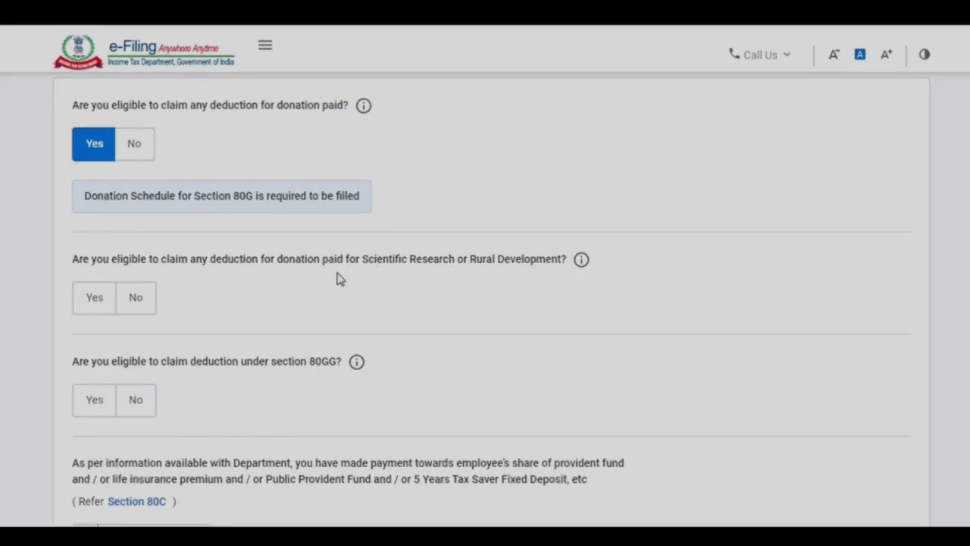
left_click(139, 299)
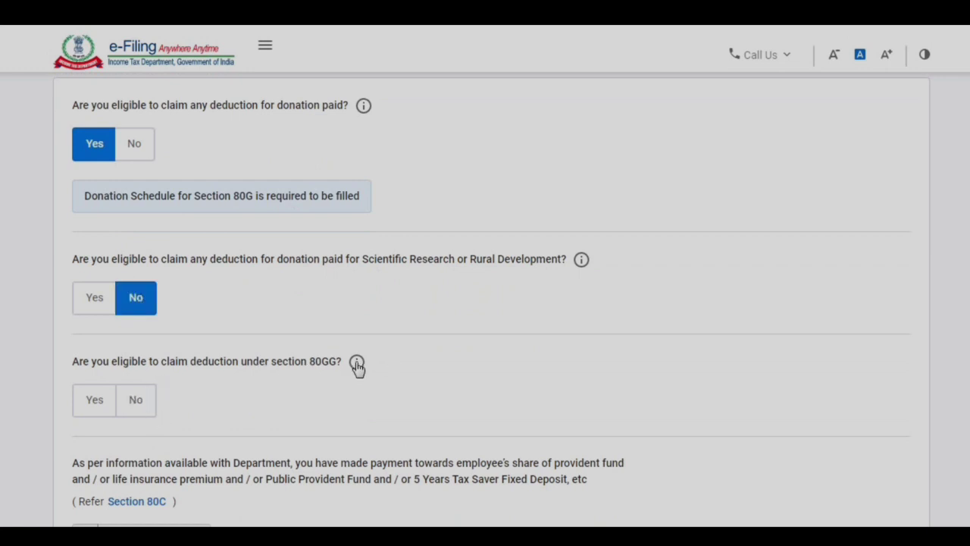
mouse_move(357, 367)
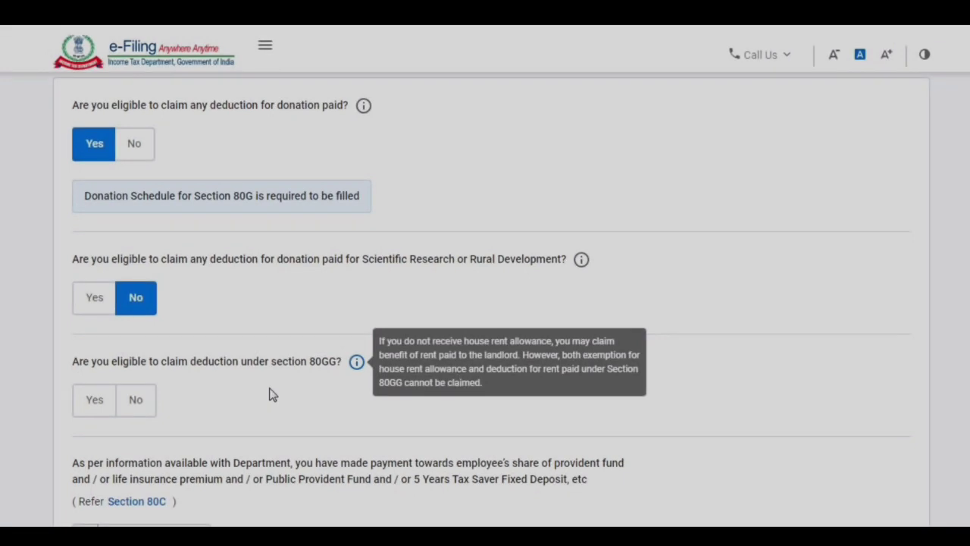
left_click(136, 401)
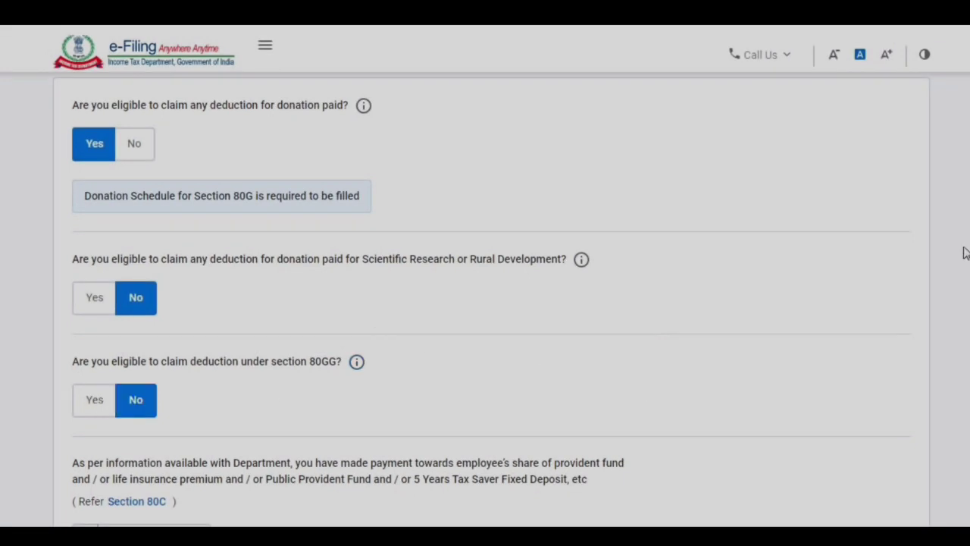
Step: Keep the section 80C information as agreed and answer No to the 80CCD(2), 80D and 80E deductions
scroll(965, 252, "down", 4)
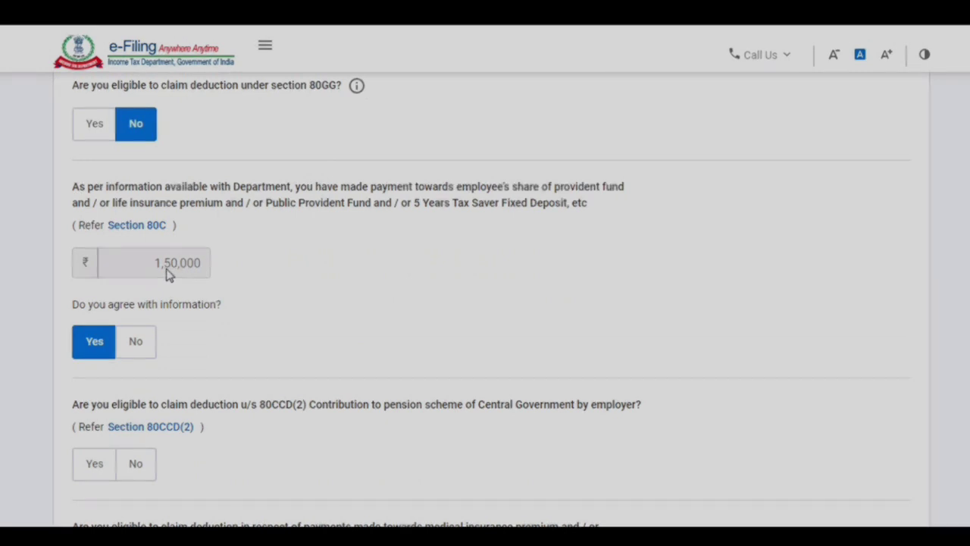
scroll(872, 308, "down", 3)
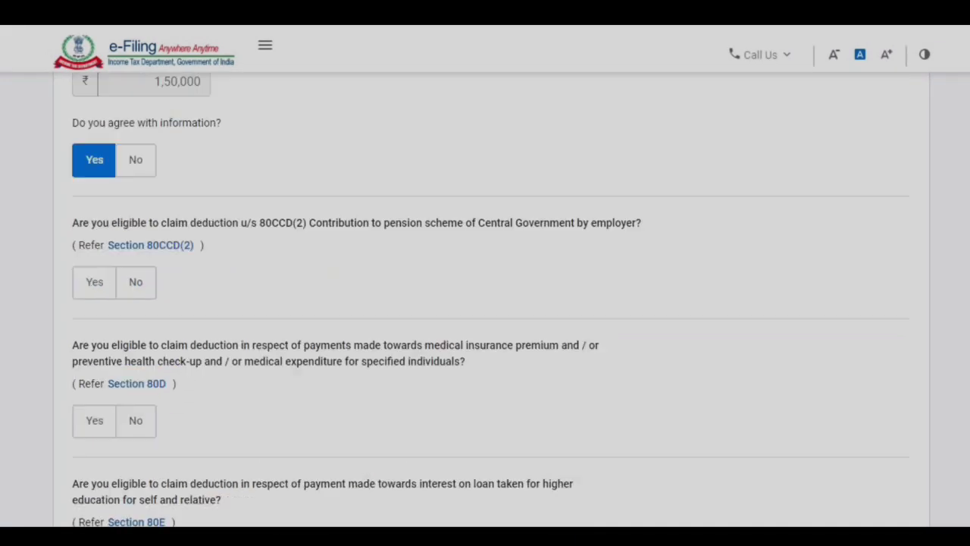
scroll(444, 195, "down", 1)
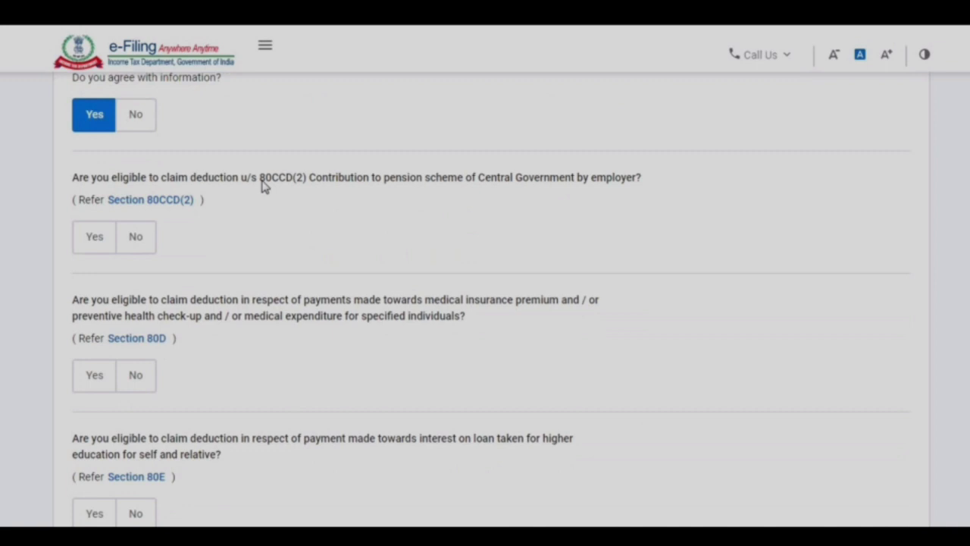
left_click(138, 243)
left_click(137, 380)
scroll(712, 338, "down", 4)
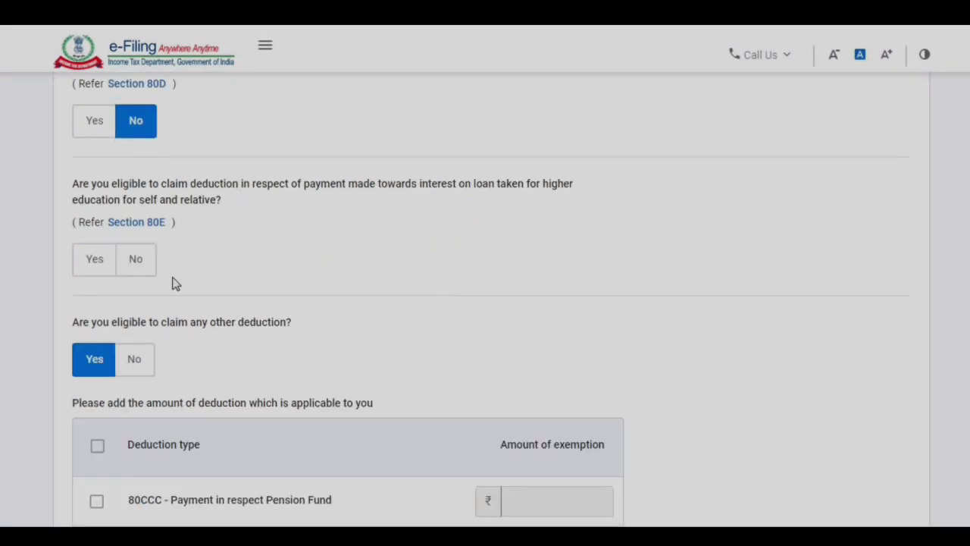
left_click(136, 261)
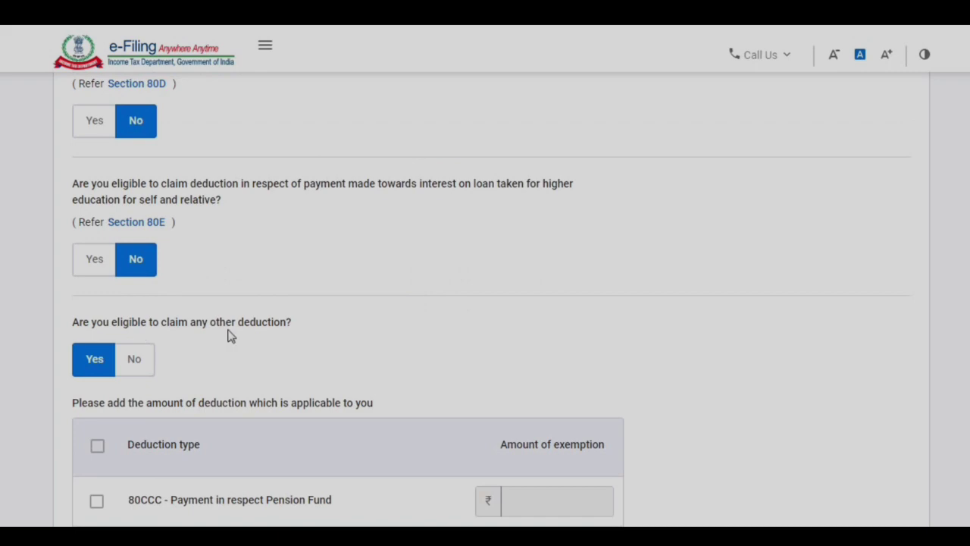
Step: Look over the other deduction types, answer No to claiming any other deduction, and continue to deduction verification
scroll(934, 189, "down", 10)
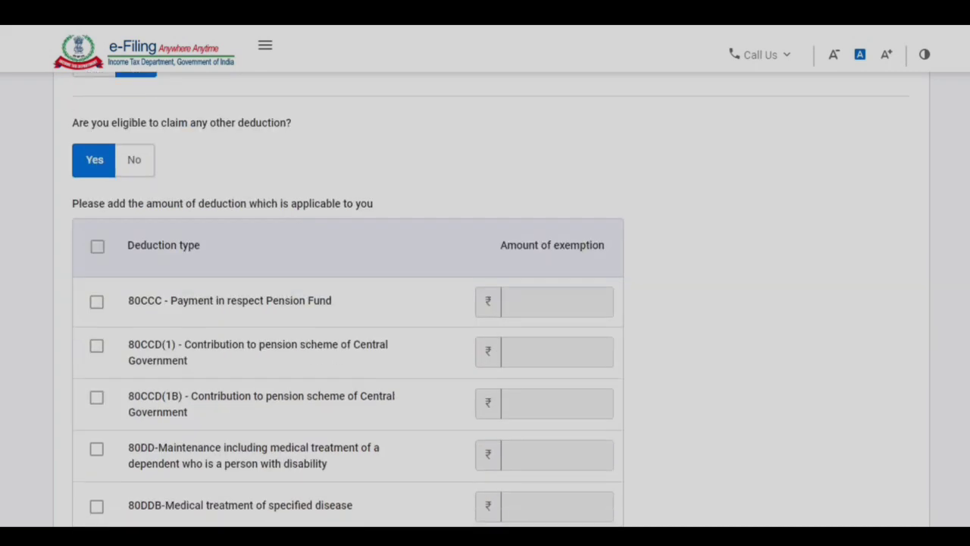
scroll(934, 190, "up", 5)
scroll(331, 263, "up", 4)
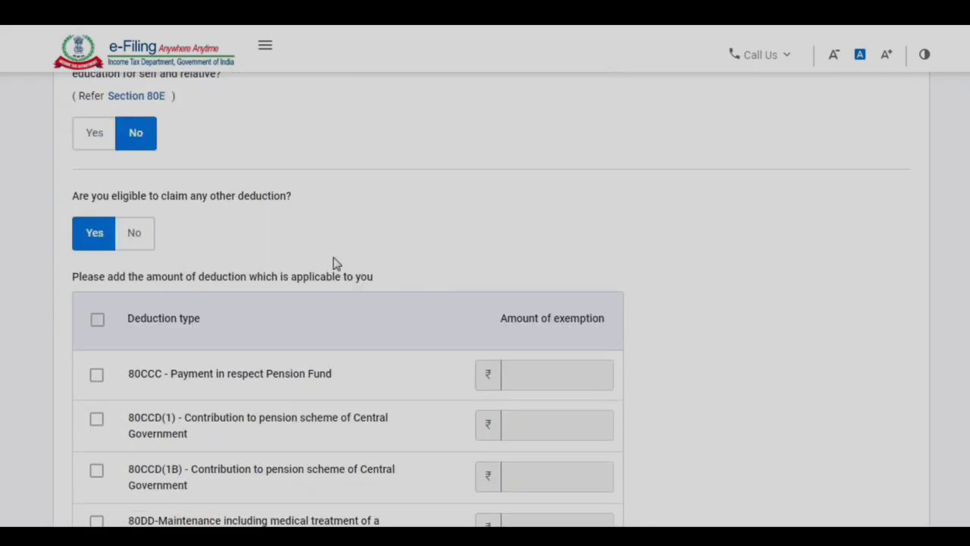
left_click(131, 232)
left_click(879, 315)
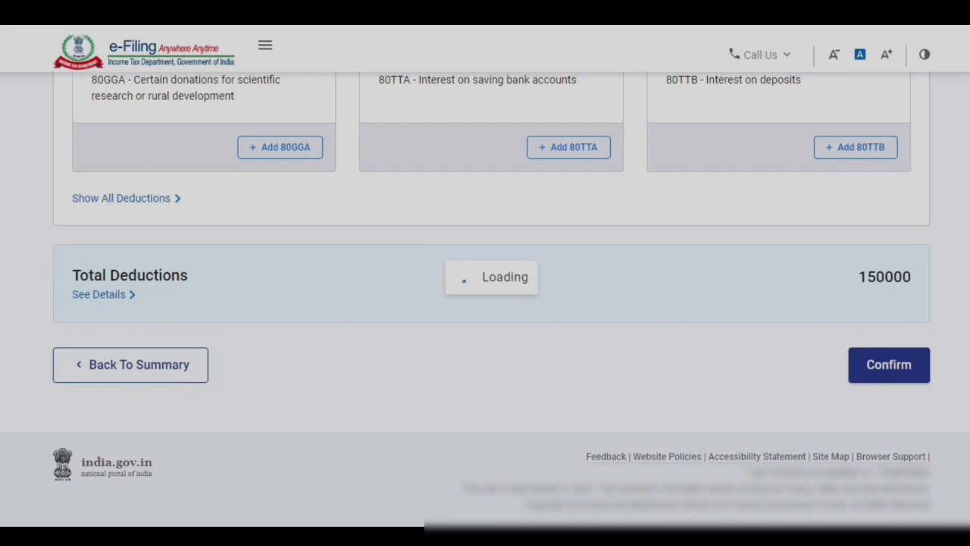
Step: Look over the 80C and 80D entries in deduction verification and start adding an 80G deduction
scroll(485, 304, "down", 4)
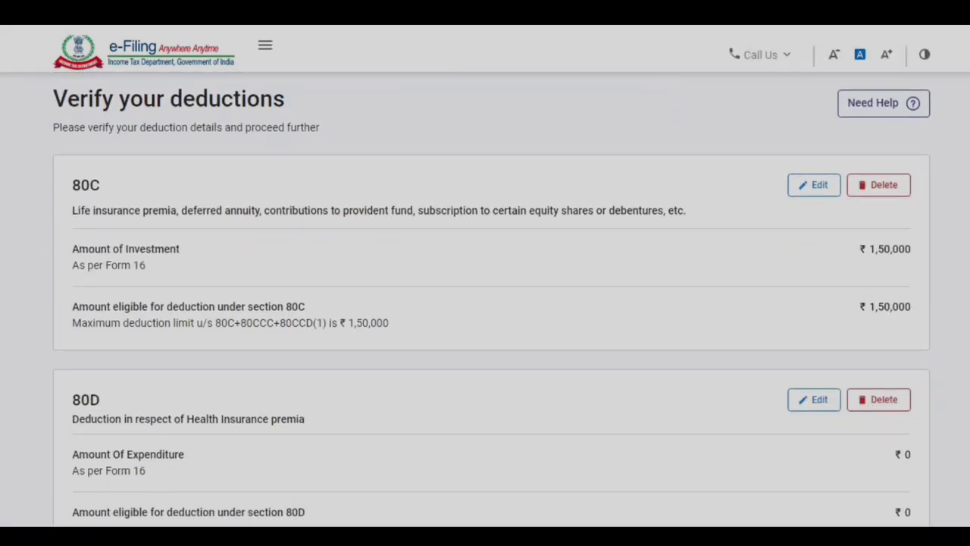
scroll(485, 304, "down", 5)
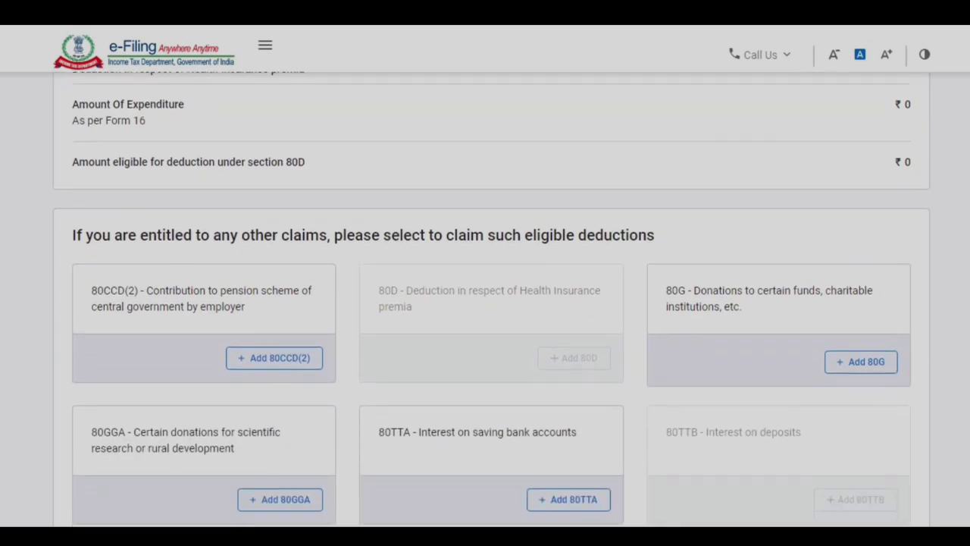
scroll(485, 303, "down", 1)
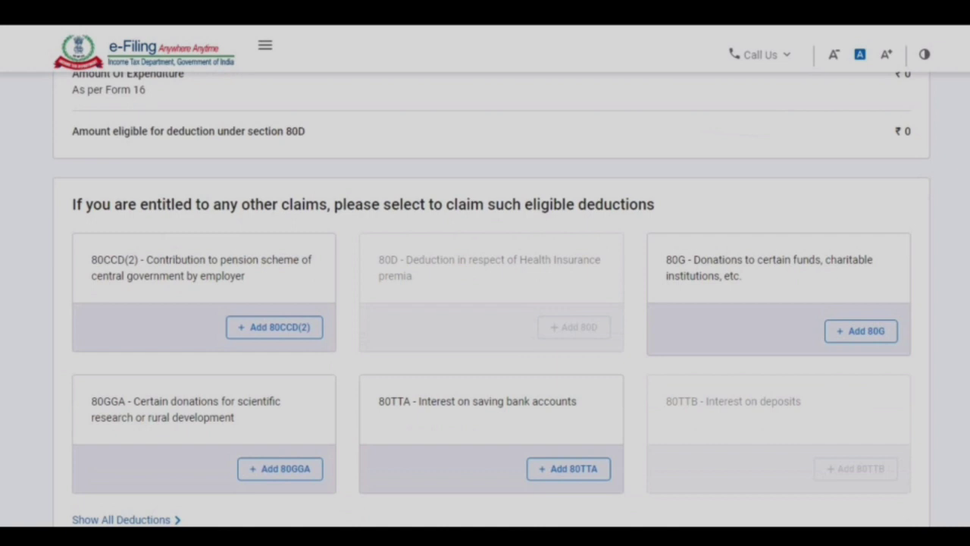
scroll(492, 284, "down", 1)
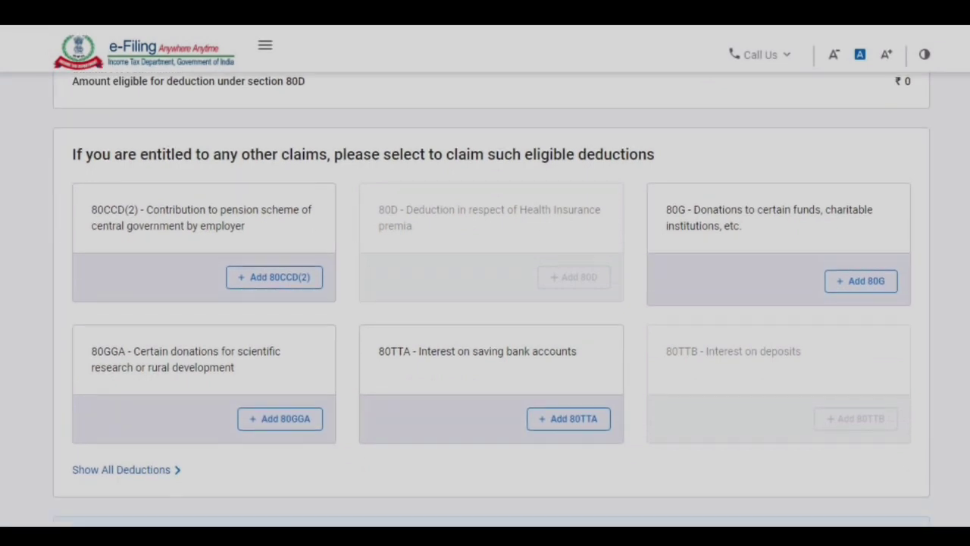
left_click(865, 280)
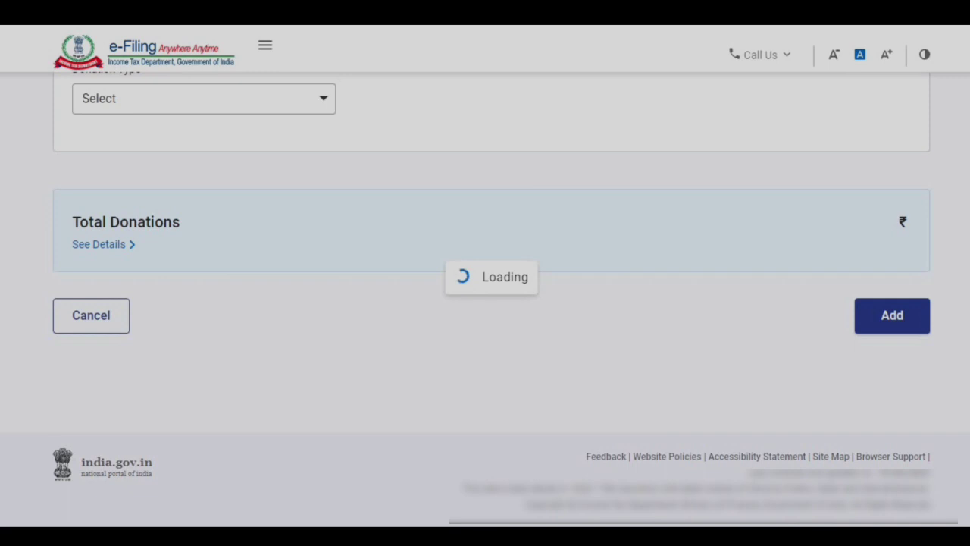
Step: Check the donation type options and choose Donations entitled for 100% deduction without qualifying limit
scroll(492, 306, "down", 2)
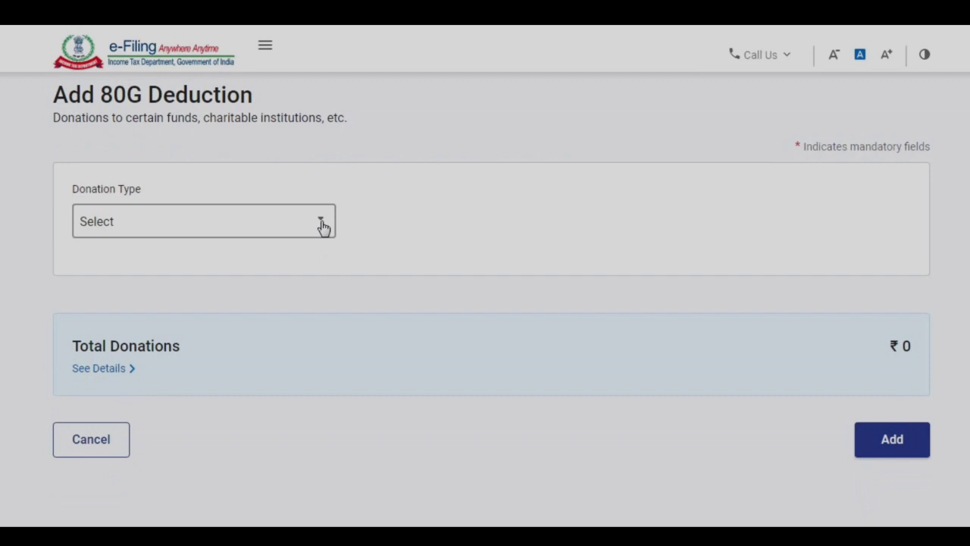
left_click(322, 224)
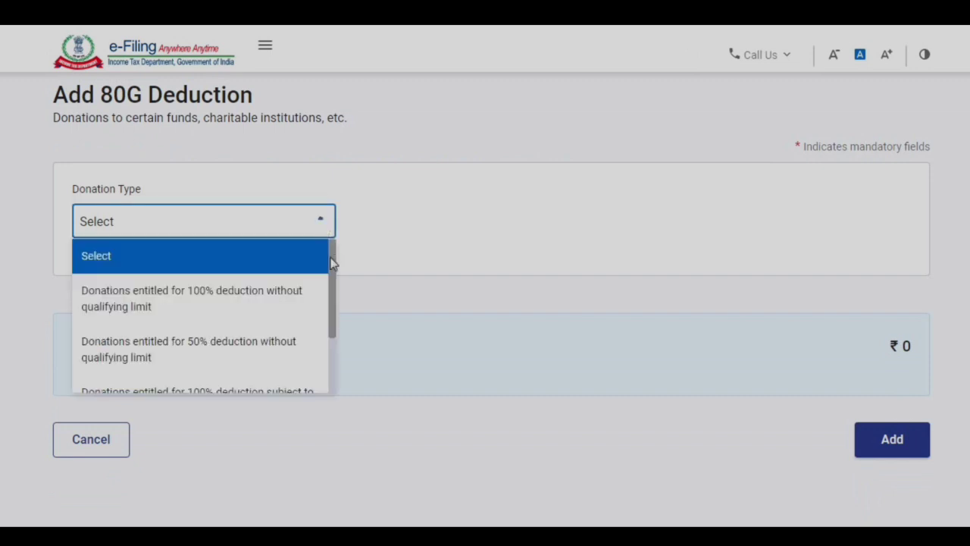
left_click_drag(331, 262, 330, 227)
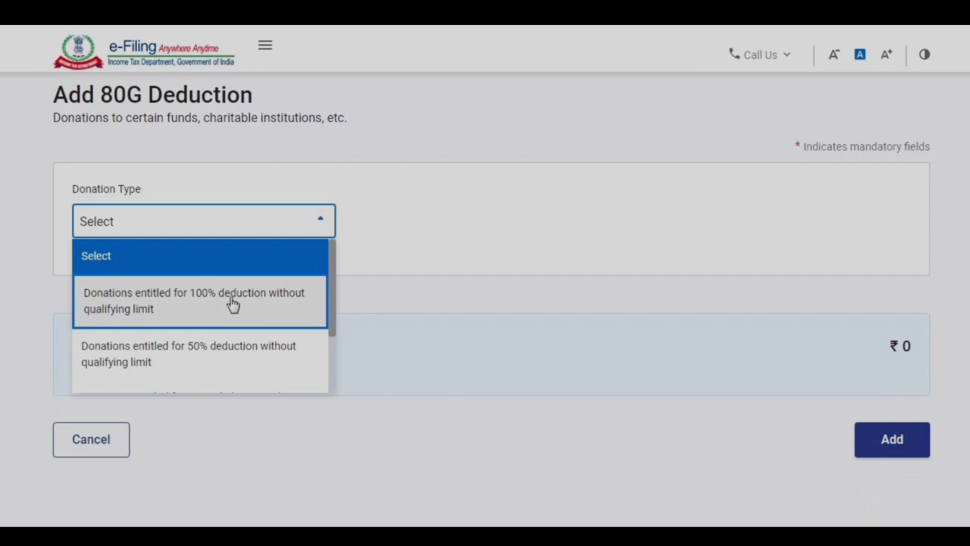
left_click_drag(332, 298, 333, 319)
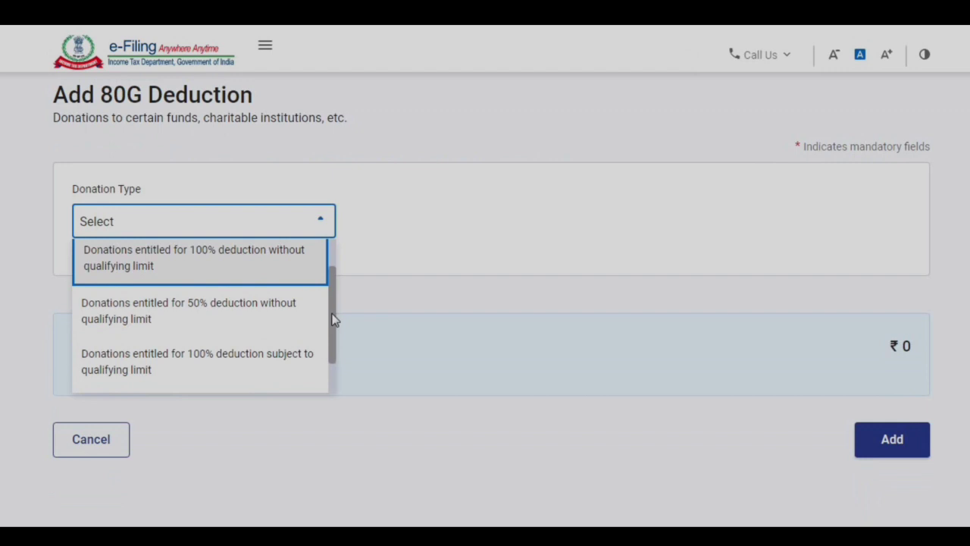
left_click_drag(334, 319, 333, 288)
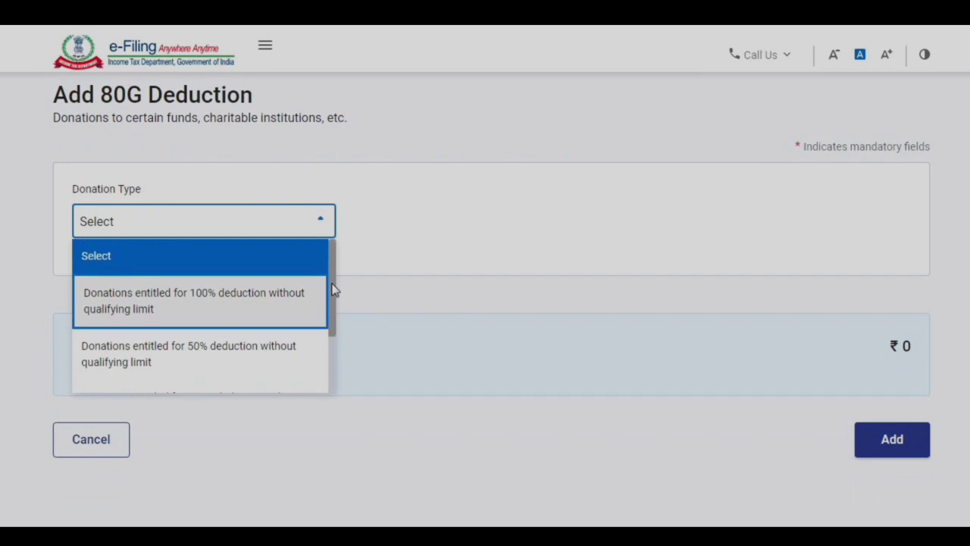
left_click(241, 303)
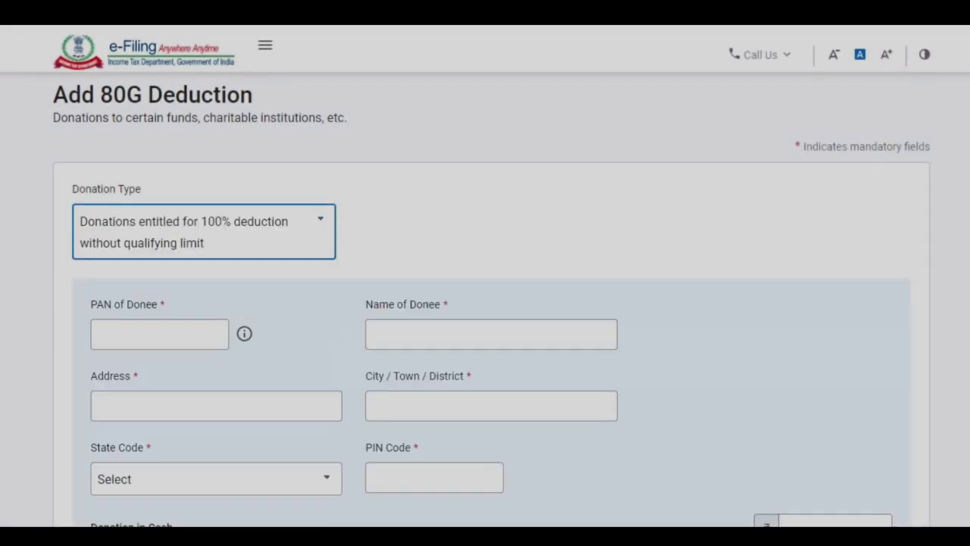
Step: Fill in the PAN of the donee using the saved suggestion
scroll(492, 299, "down", 2)
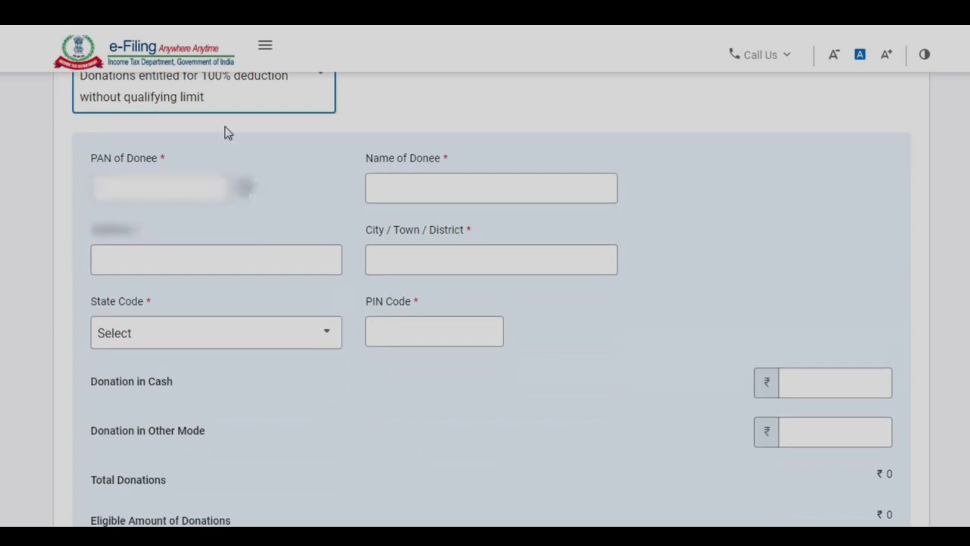
left_click(159, 188)
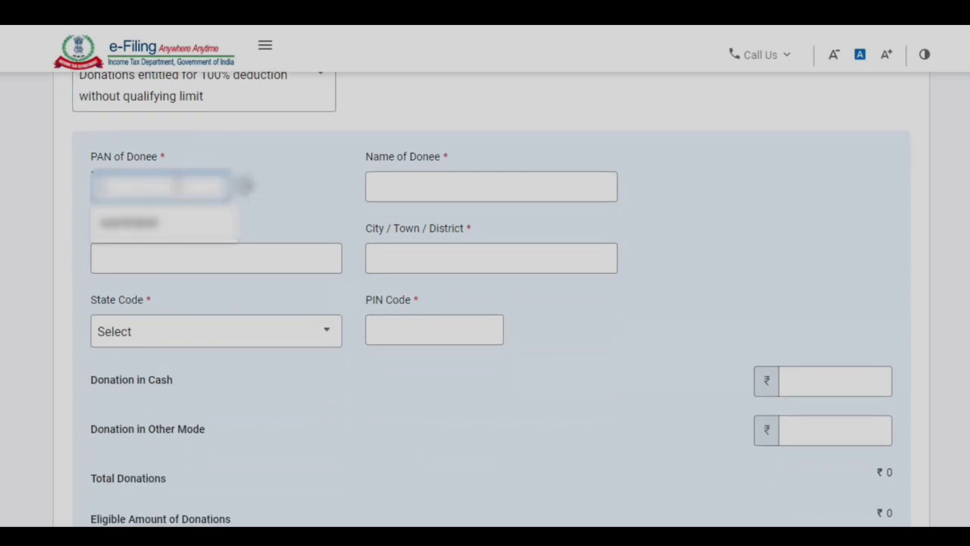
left_click(269, 145)
left_click(182, 188)
left_click(173, 190)
left_click(157, 223)
Step: Enter PM CARES as the donee name and fill in the donee's address, city, state and postal code
left_click(429, 186)
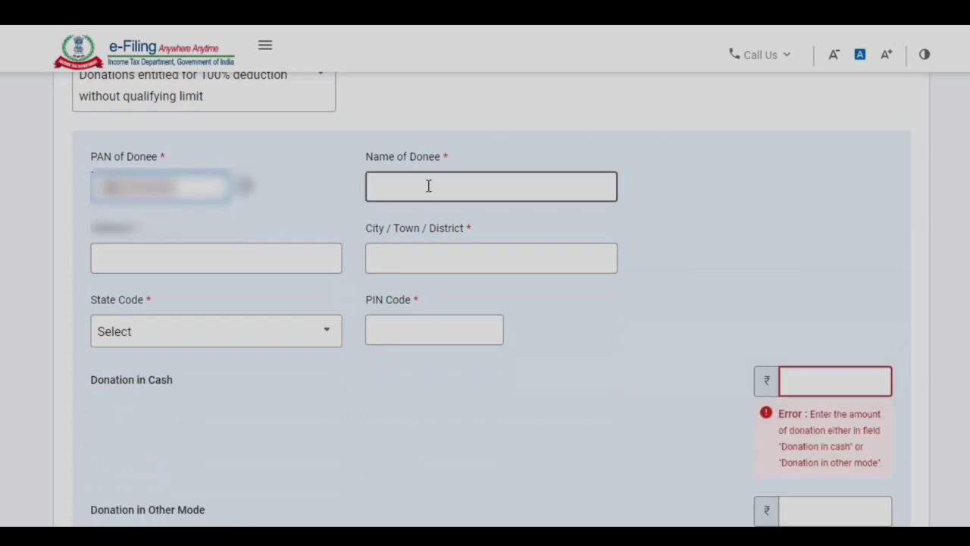
left_click(429, 186)
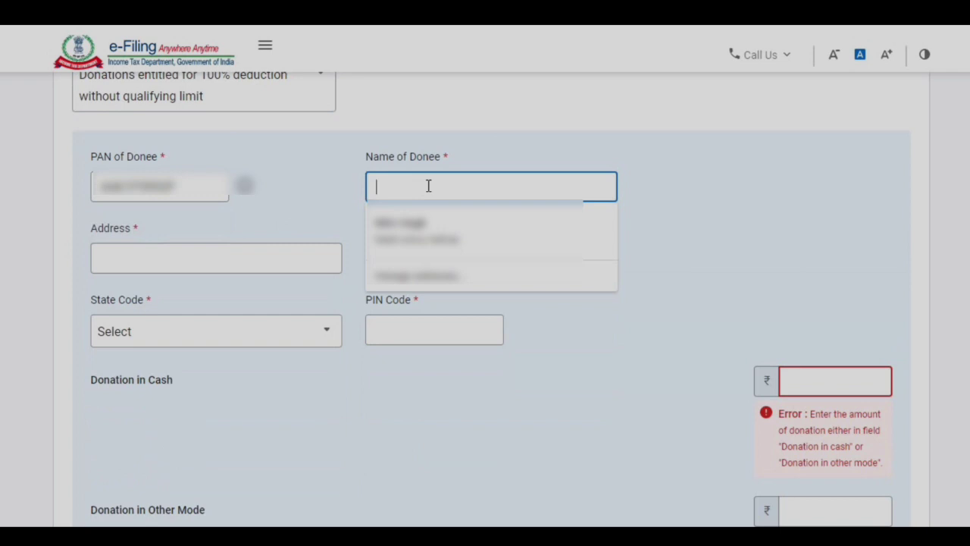
type("PM CARES")
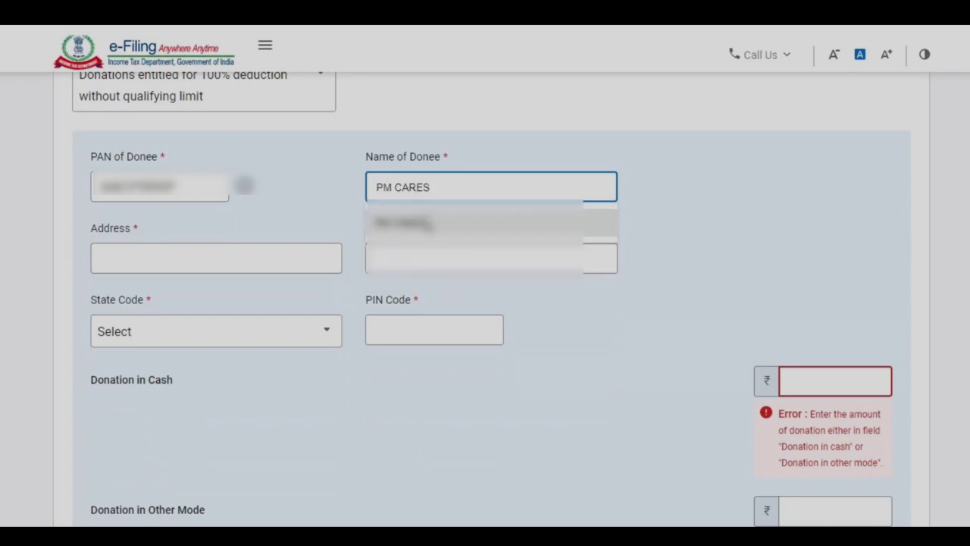
left_click(262, 258)
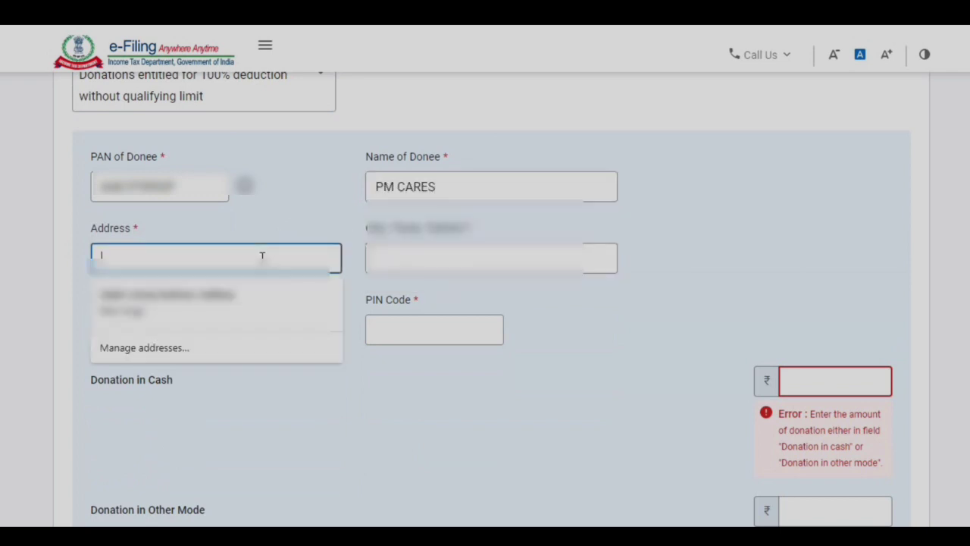
left_click(167, 300)
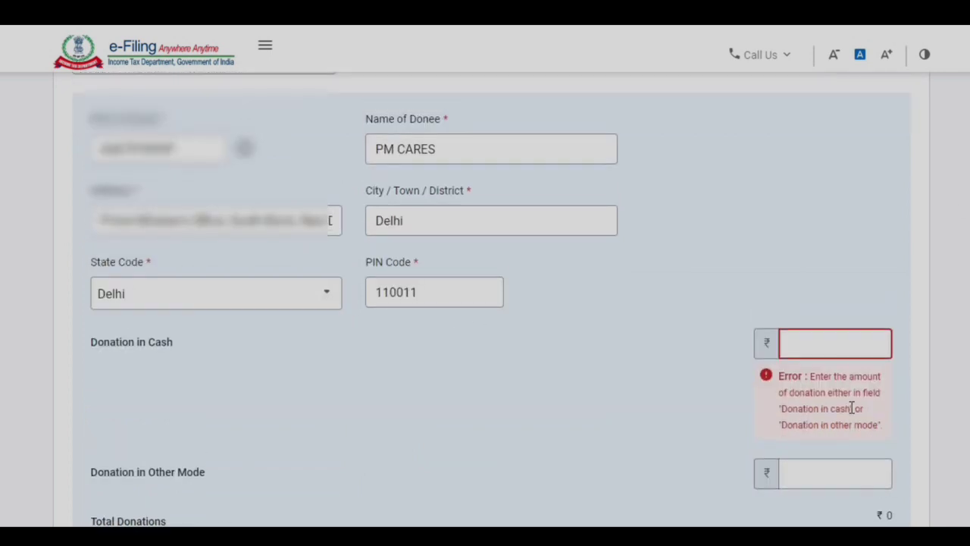
Step: Enter 1957 as the donation in cash
left_click(830, 350)
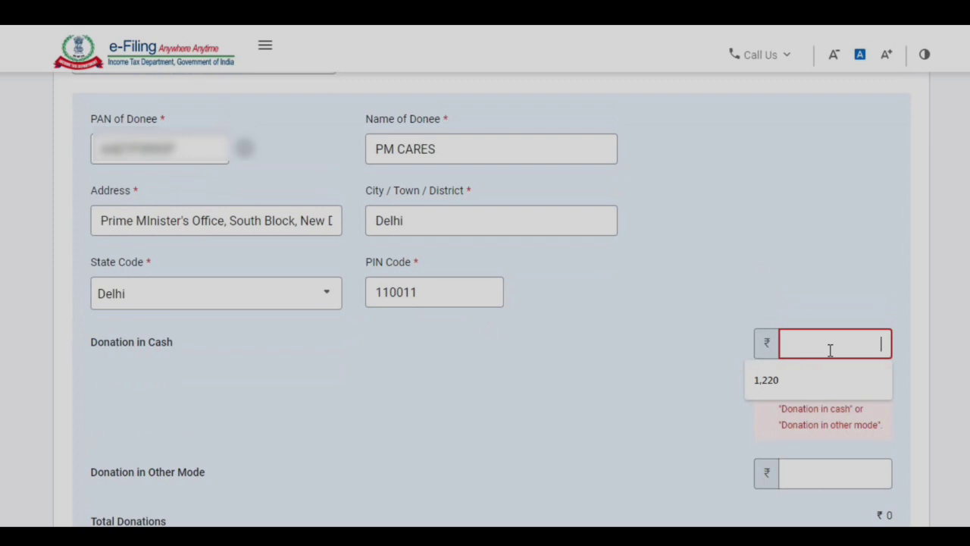
type("1957")
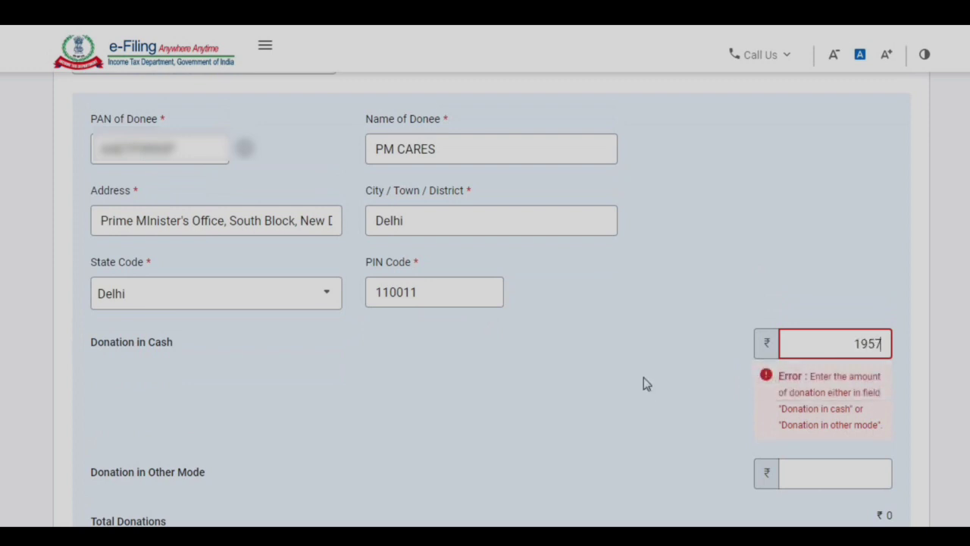
left_click(916, 303)
scroll(492, 299, "down", 1)
scroll(804, 337, "down", 1)
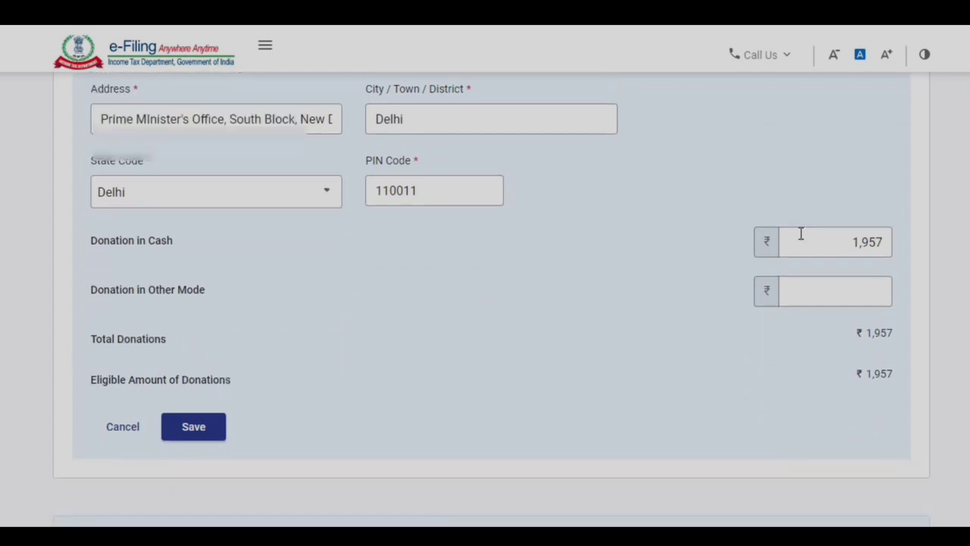
left_click(840, 243)
Step: Enter 1957 as Donation in Other Mode instead of Donation in Cash, and save the donation entry
left_click(840, 288)
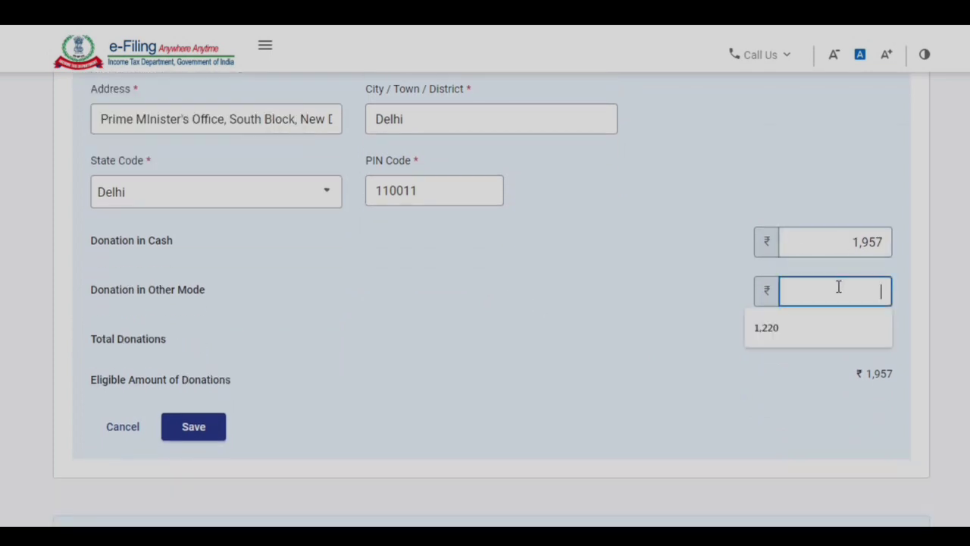
type("1957")
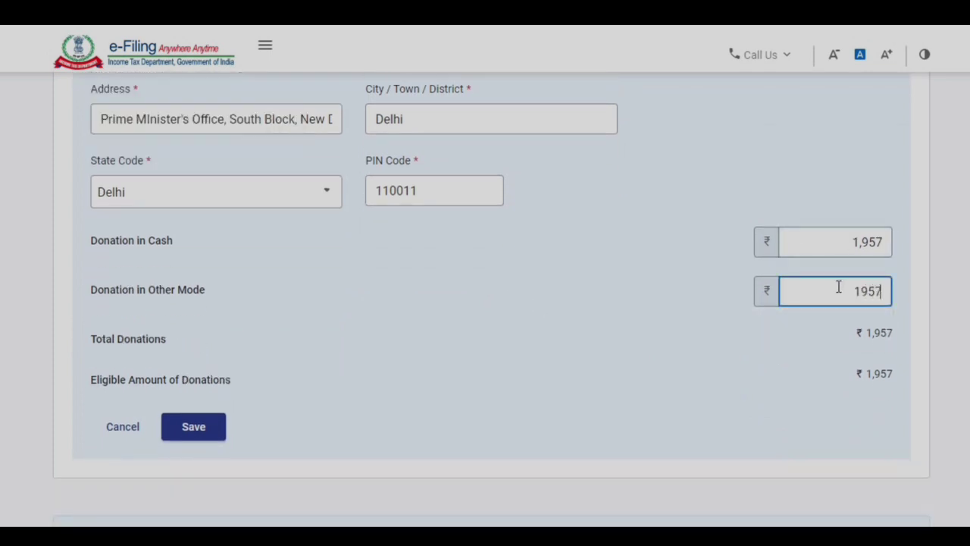
left_click(853, 243)
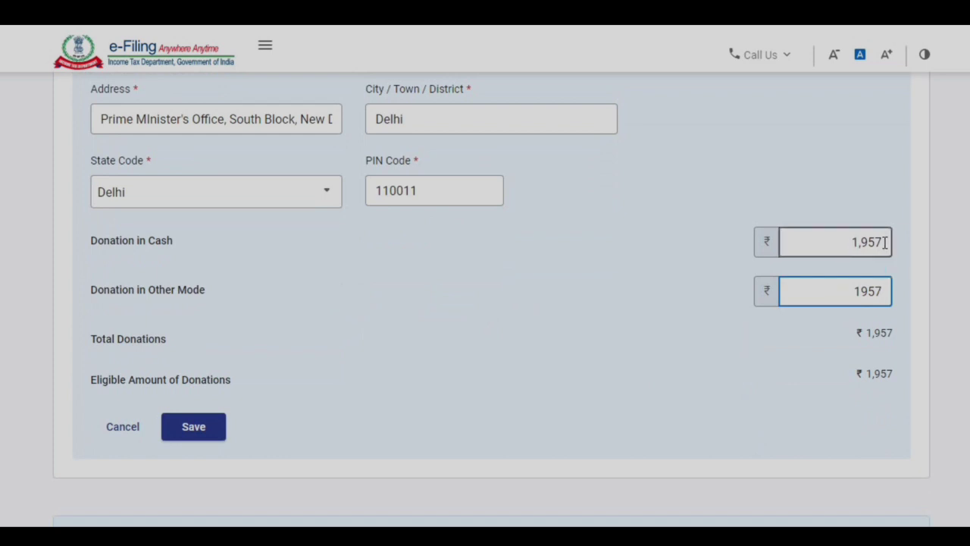
left_click(885, 242)
key("BackSpace")
key("BackSpace")
key("BackSpace")
key("BackSpace")
key("BackSpace")
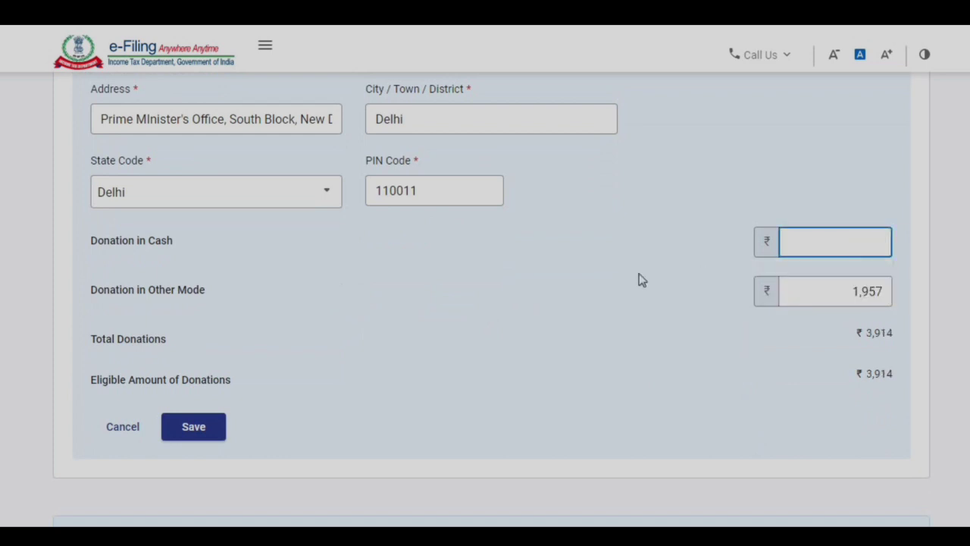
left_click(627, 278)
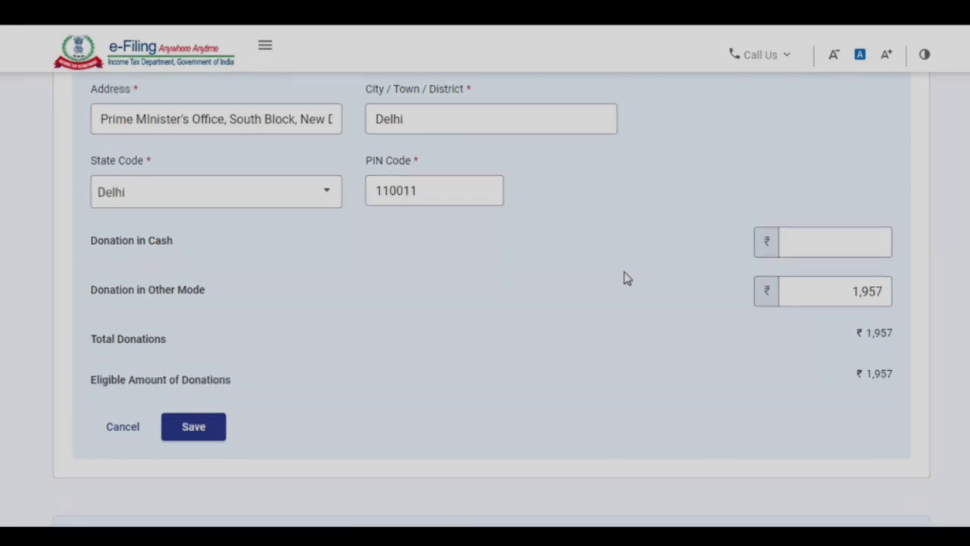
left_click(194, 429)
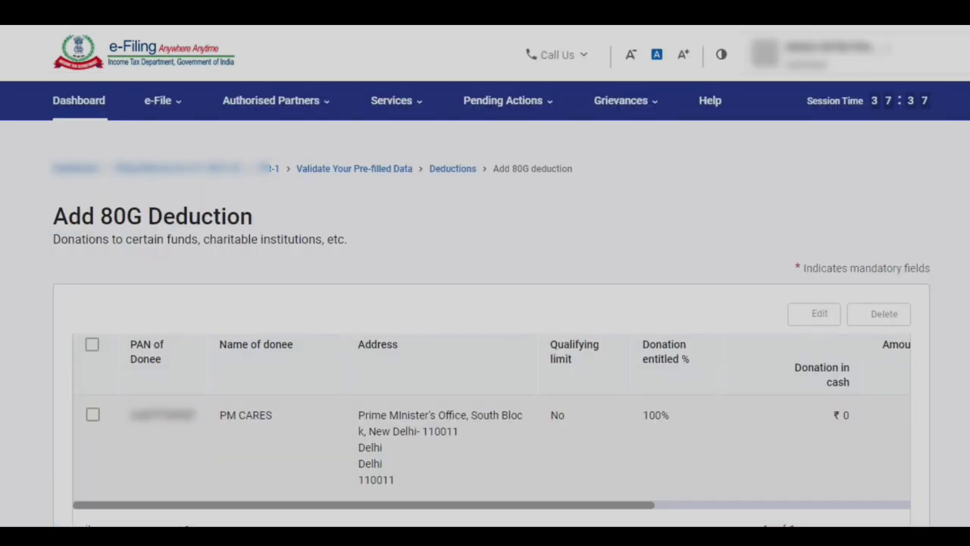
Step: Select the saved PM CARES donation, add it as the 80G deduction and check it in deduction verification
scroll(493, 512, "down", 1)
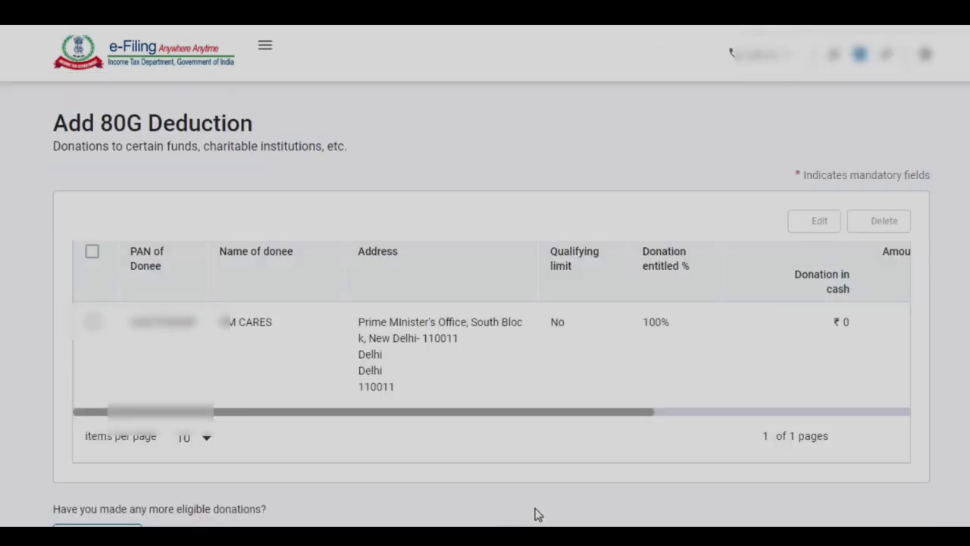
left_click_drag(619, 410, 340, 418)
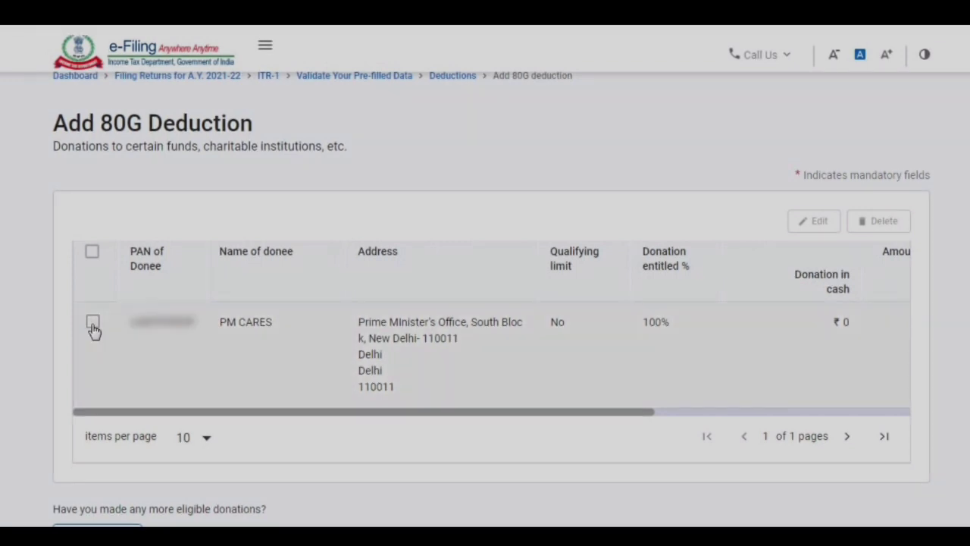
left_click(93, 326)
scroll(607, 349, "down", 2)
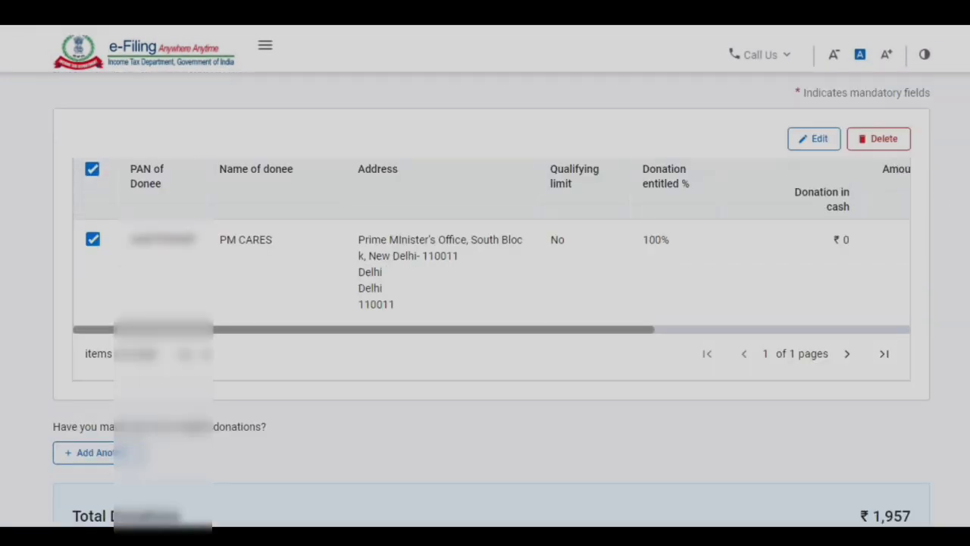
scroll(814, 145, "down", 2)
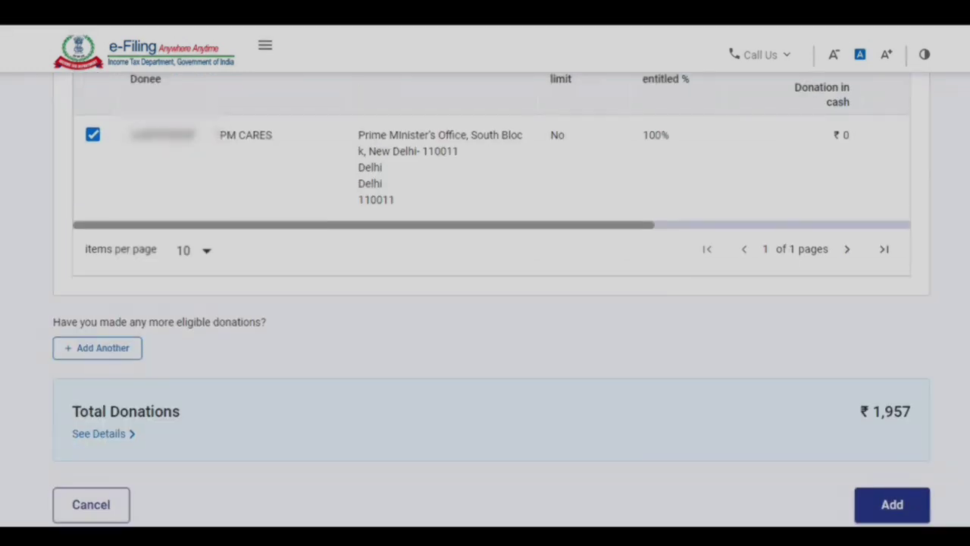
scroll(538, 310, "down", 2)
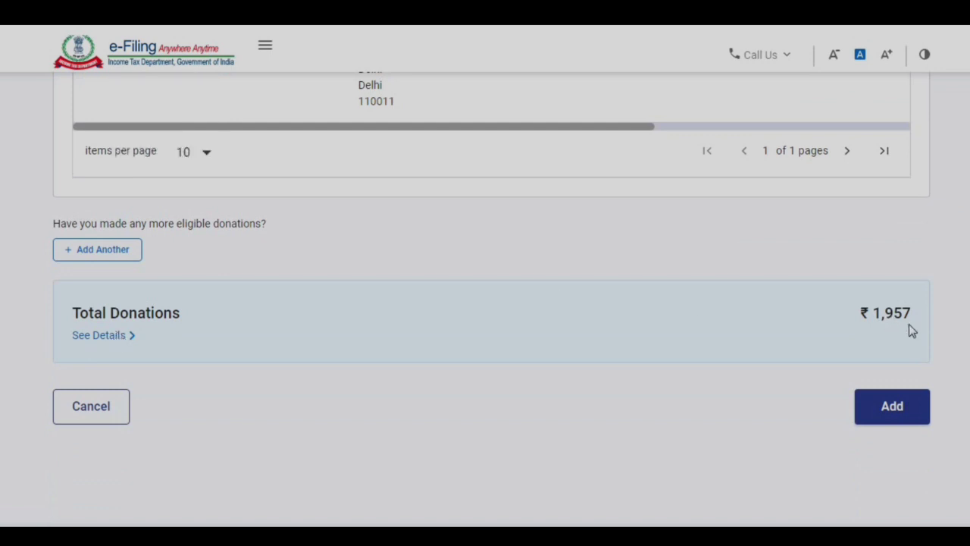
left_click(893, 411)
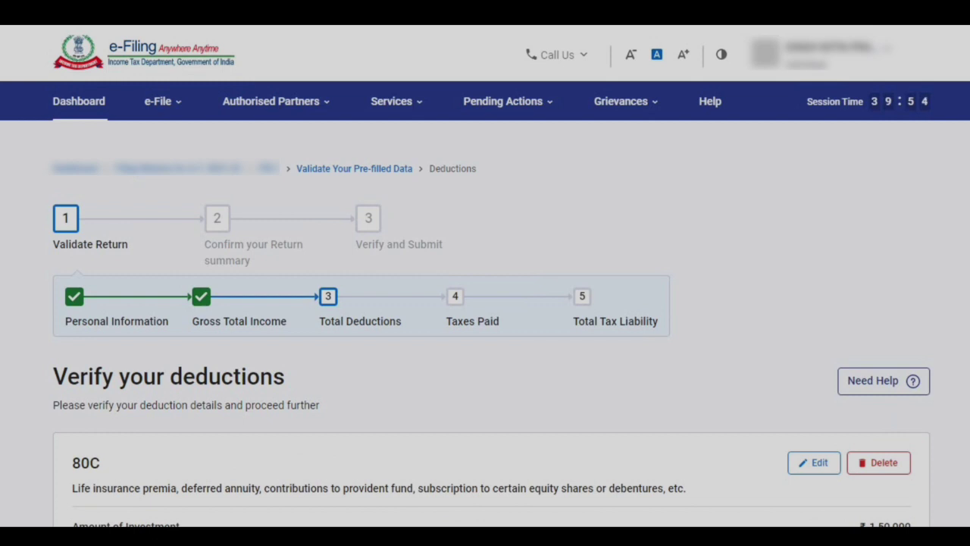
scroll(485, 304, "down", 3)
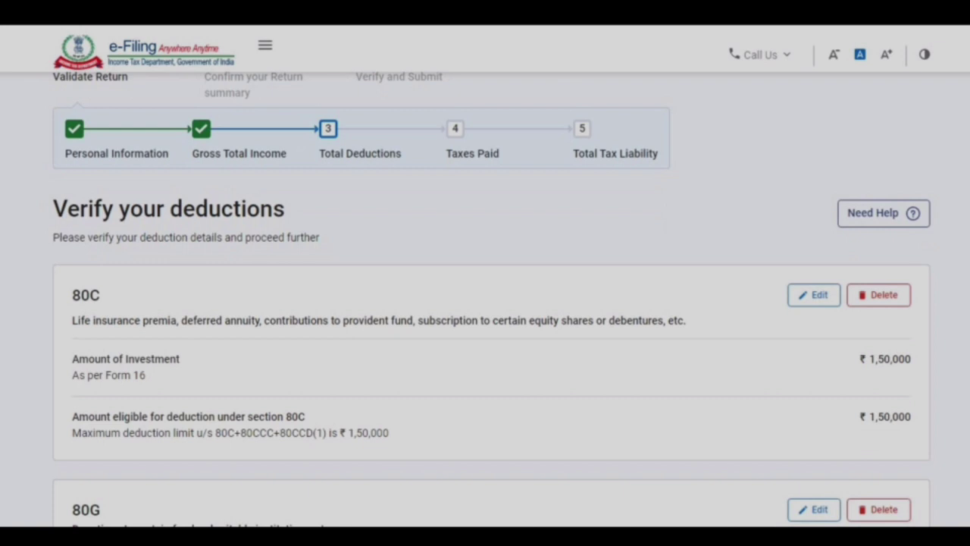
scroll(485, 303, "down", 2)
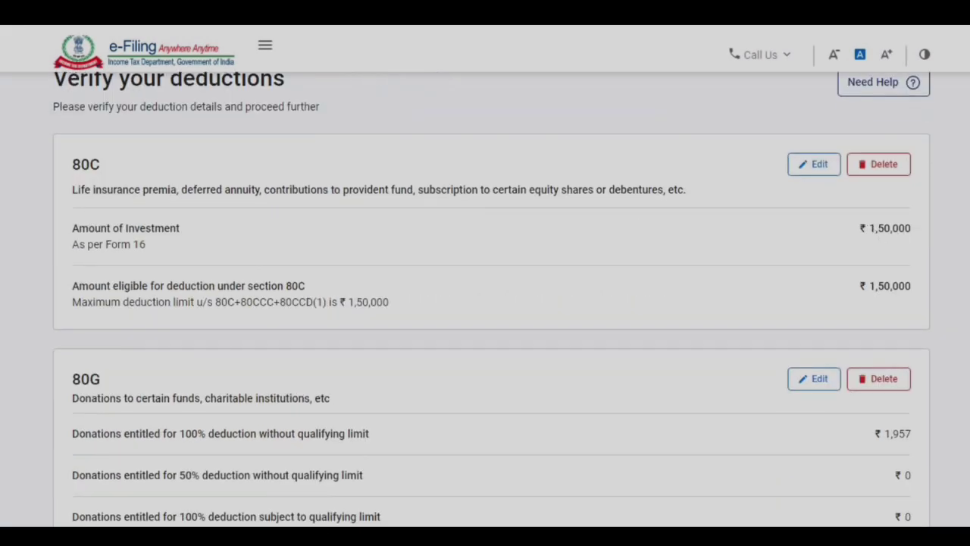
Step: Review the 80C and 80G deductions and the total deductions, and confirm the deductions section
scroll(901, 190, "down", 1)
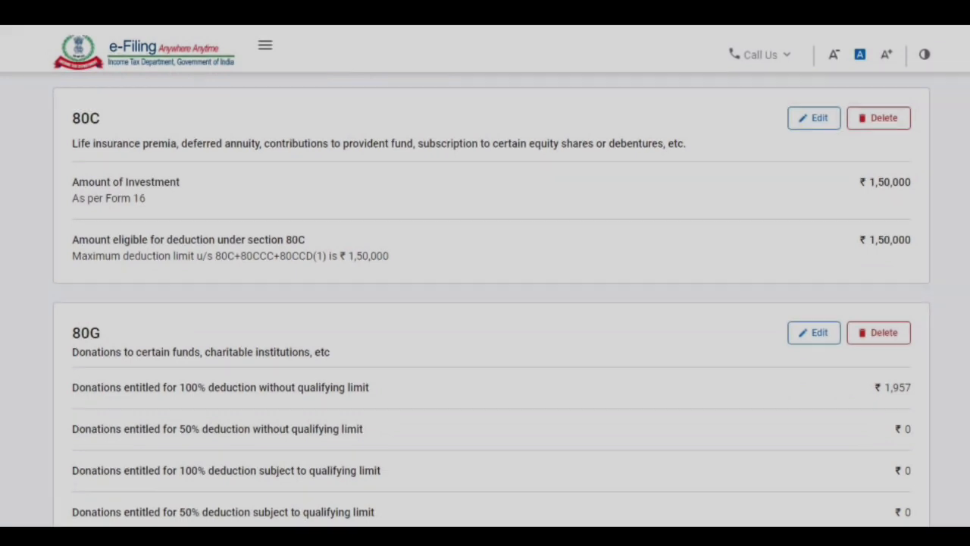
scroll(485, 303, "down", 2)
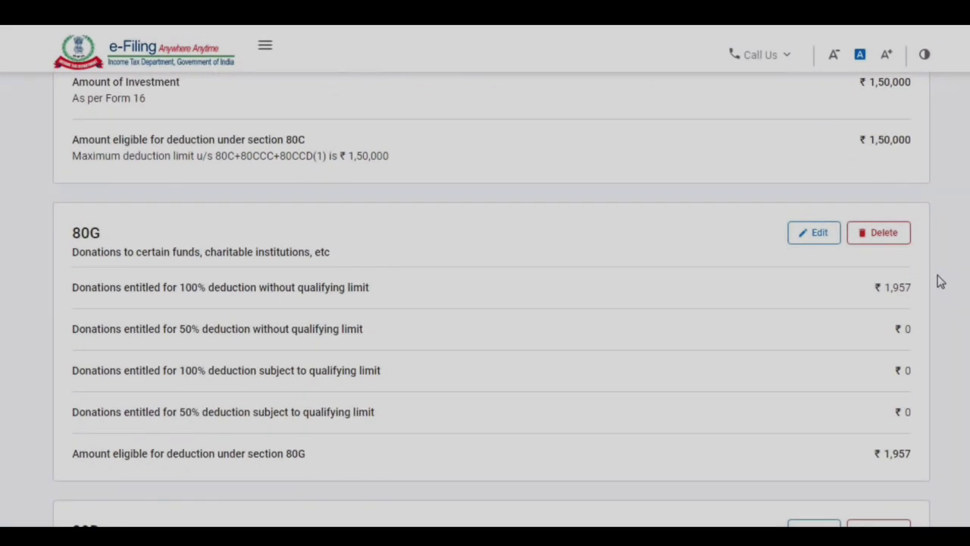
scroll(939, 283, "down", 1)
scroll(491, 299, "down", 9)
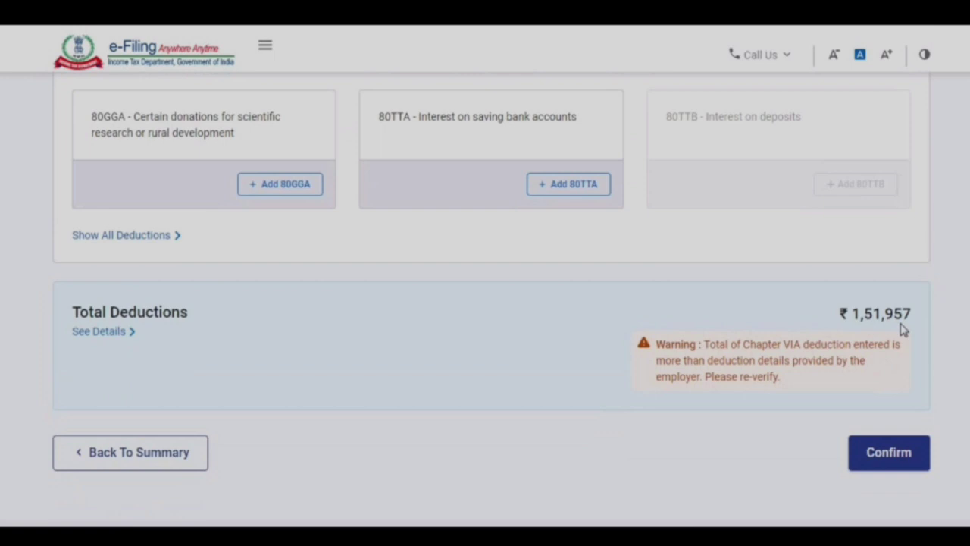
left_click(892, 453)
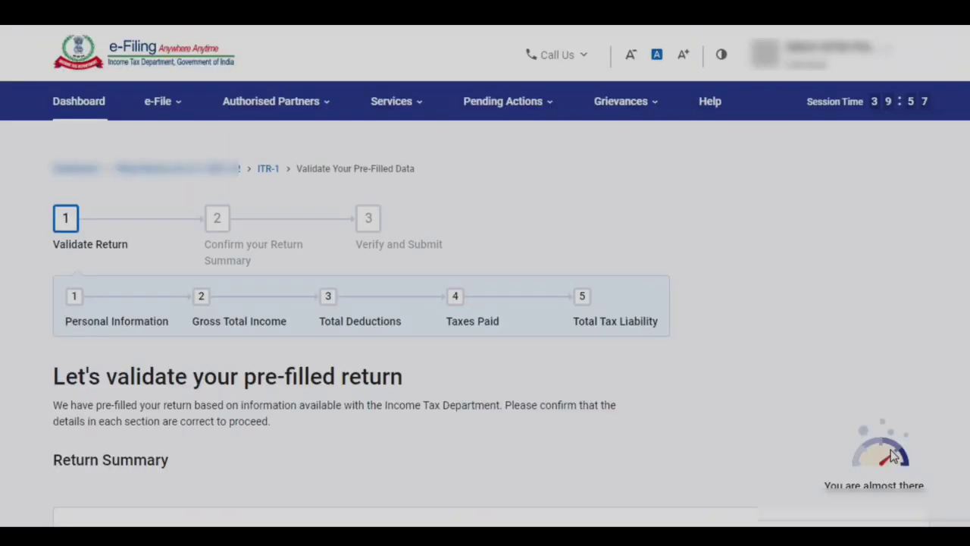
Step: Open the Tax Paid section from the return summary, verify the TDS, TCS and advance tax details, and confirm the section
scroll(485, 303, "down", 5)
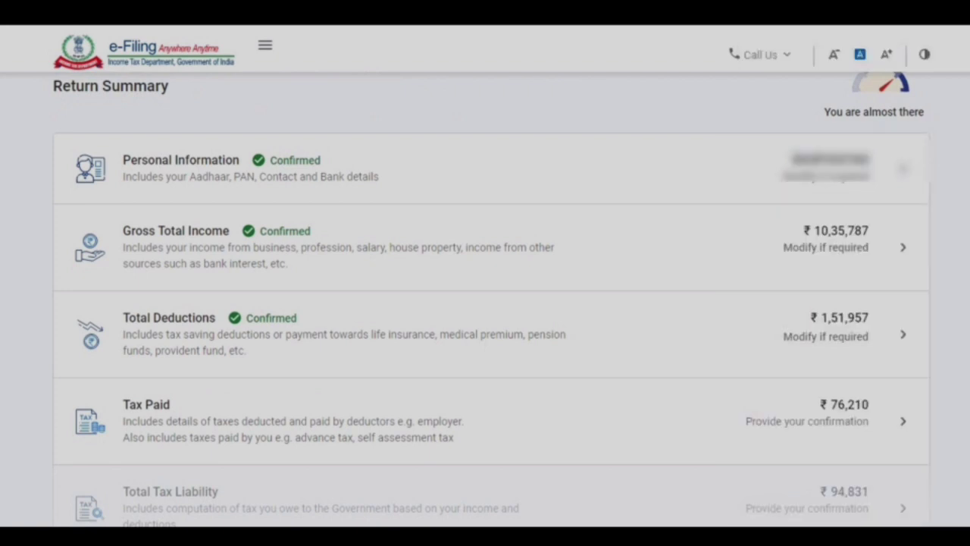
scroll(485, 304, "down", 1)
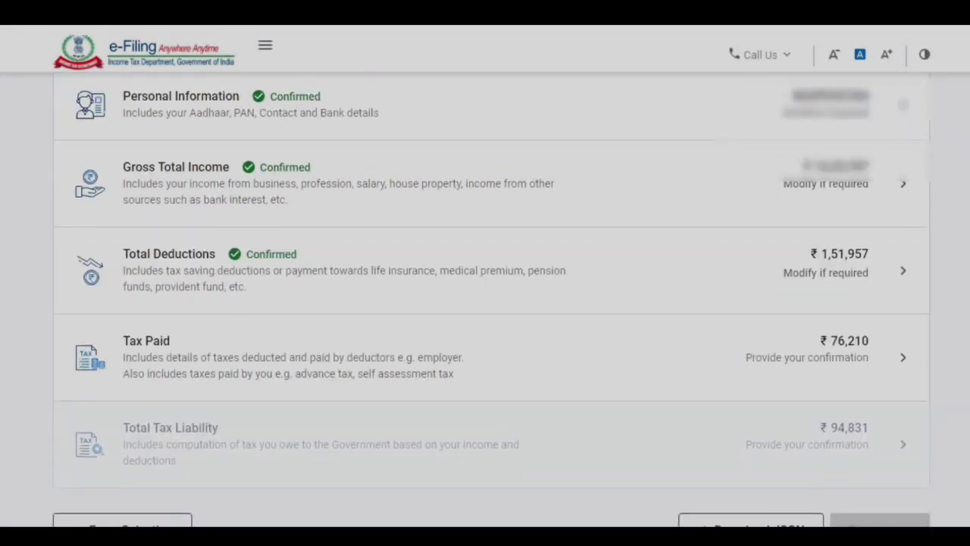
scroll(491, 300, "down", 1)
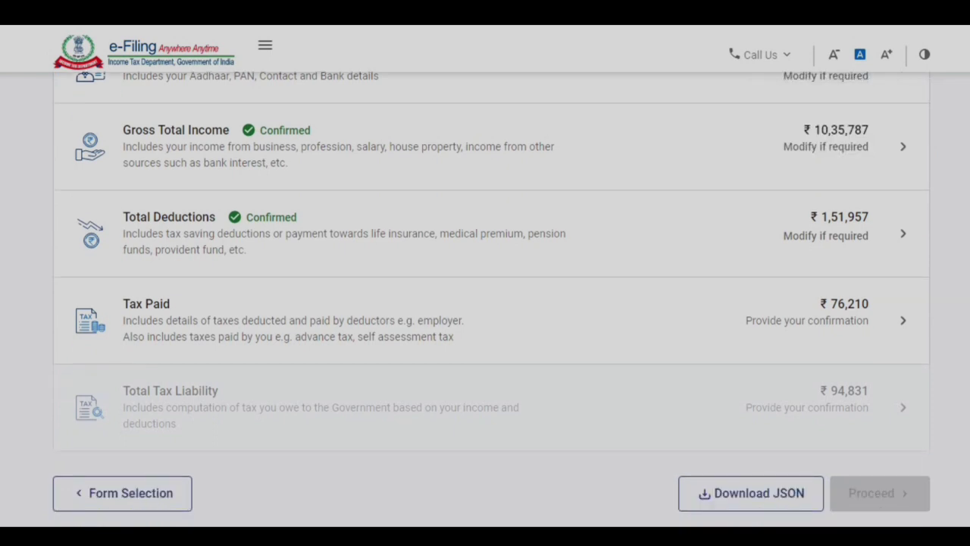
scroll(485, 291, "down", 1)
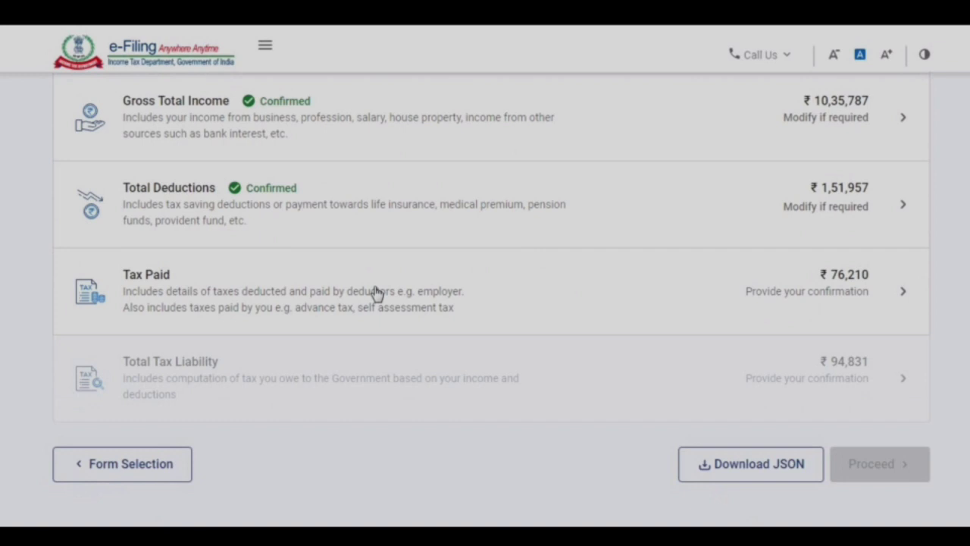
left_click(377, 293)
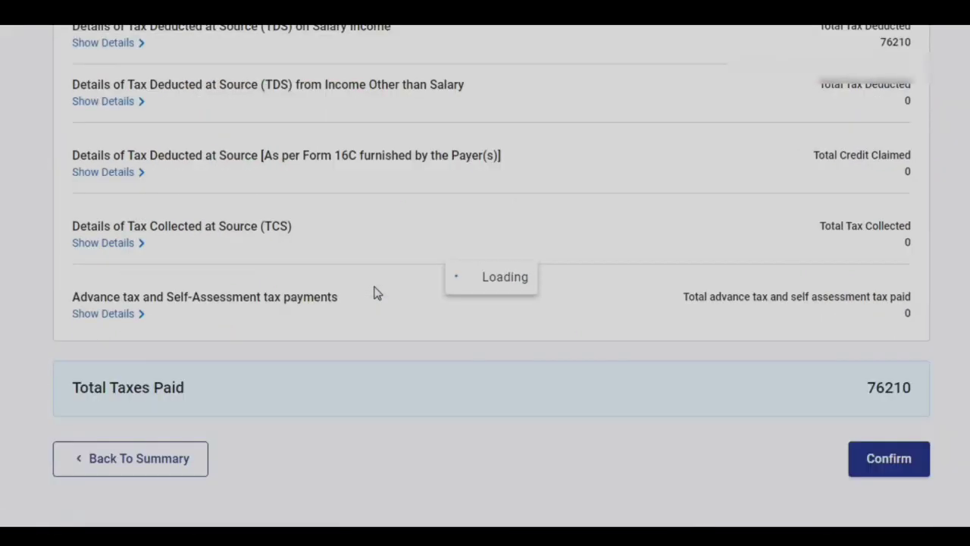
scroll(855, 260, "down", 4)
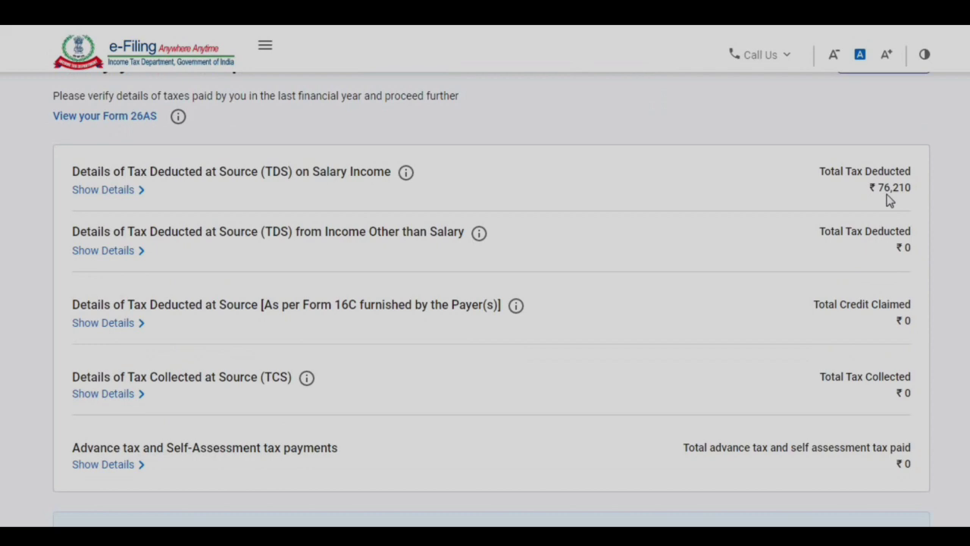
scroll(967, 200, "down", 1)
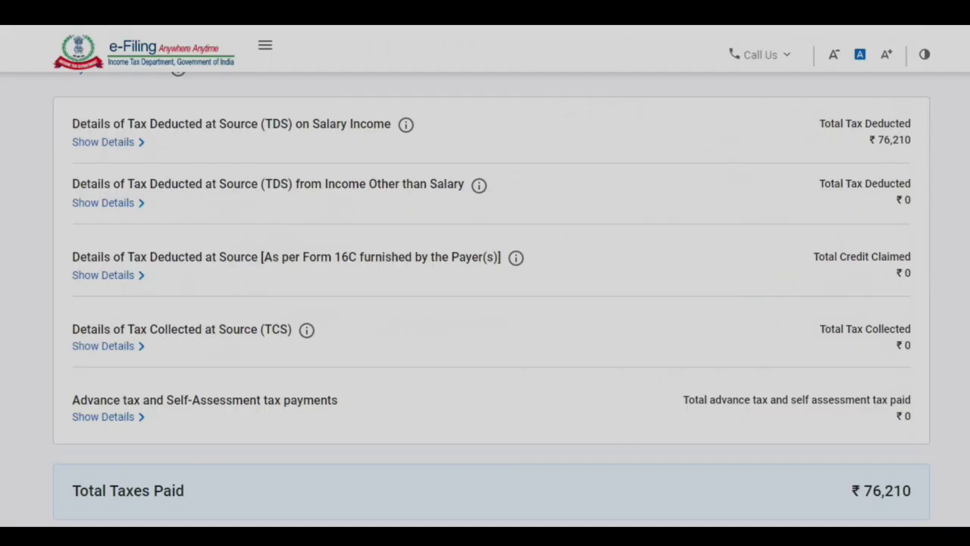
scroll(905, 392, "down", 3)
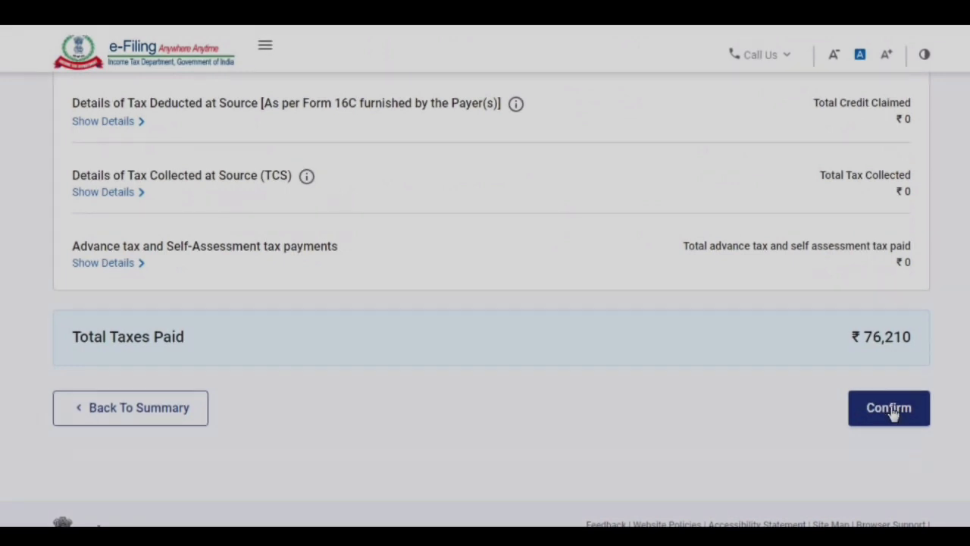
left_click(893, 410)
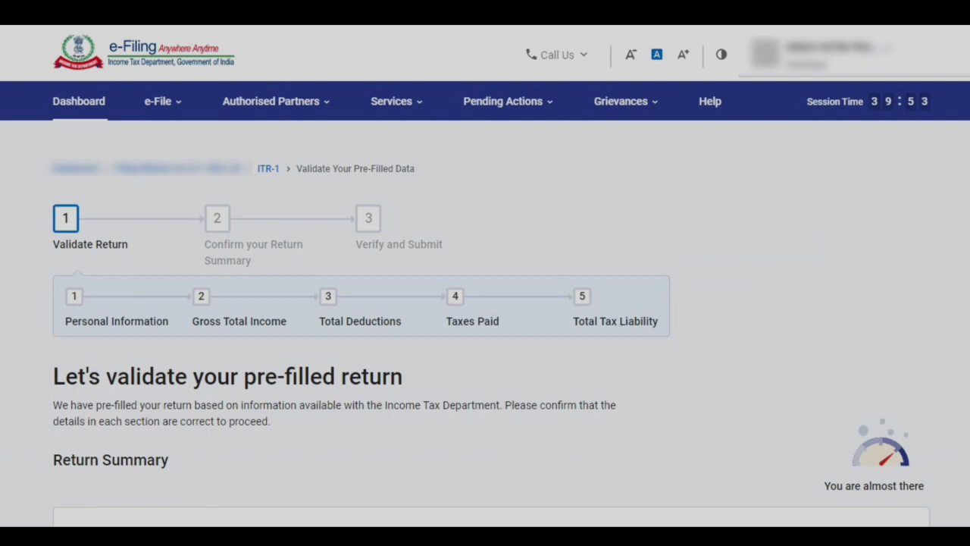
Step: Open the Total Tax Liability section from the return summary for verification
scroll(891, 407, "down", 3)
scroll(485, 304, "down", 3)
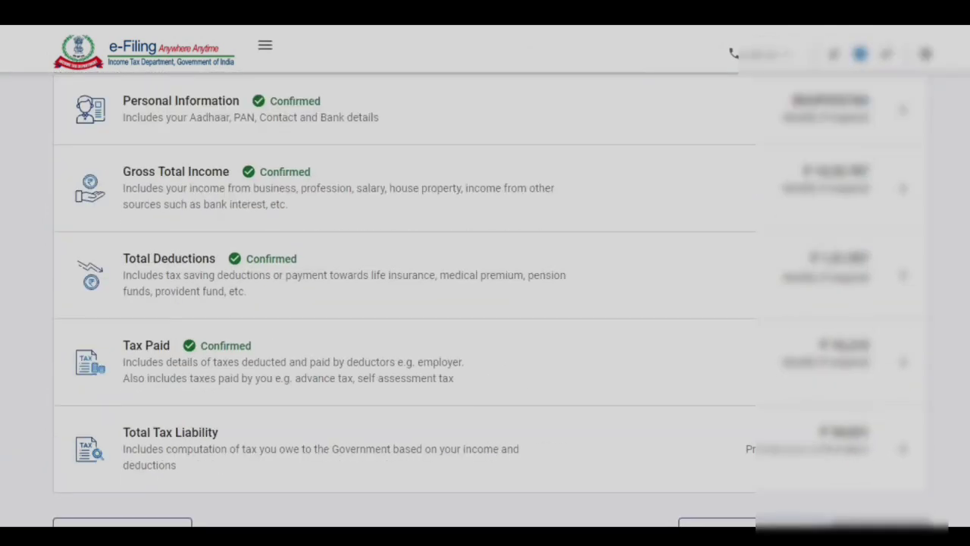
scroll(485, 303, "down", 1)
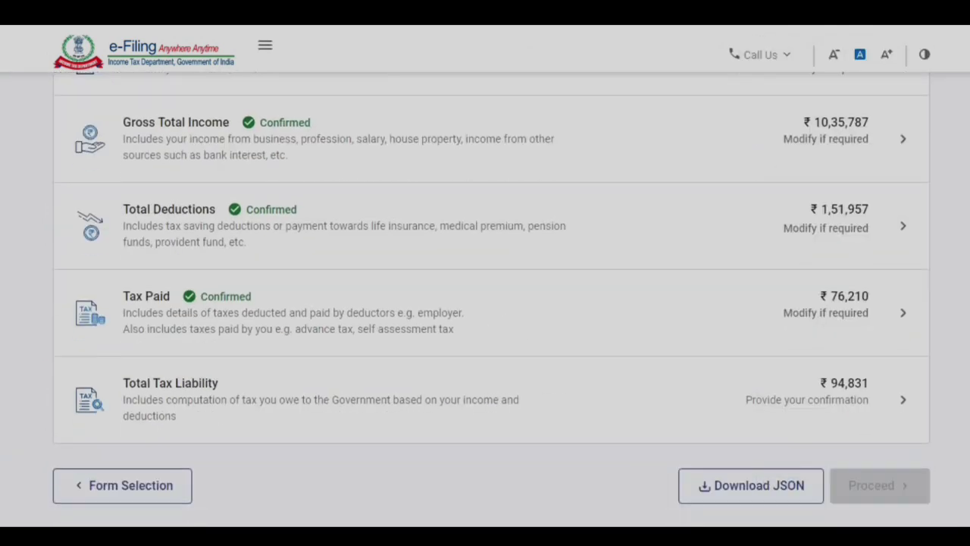
left_click(803, 390)
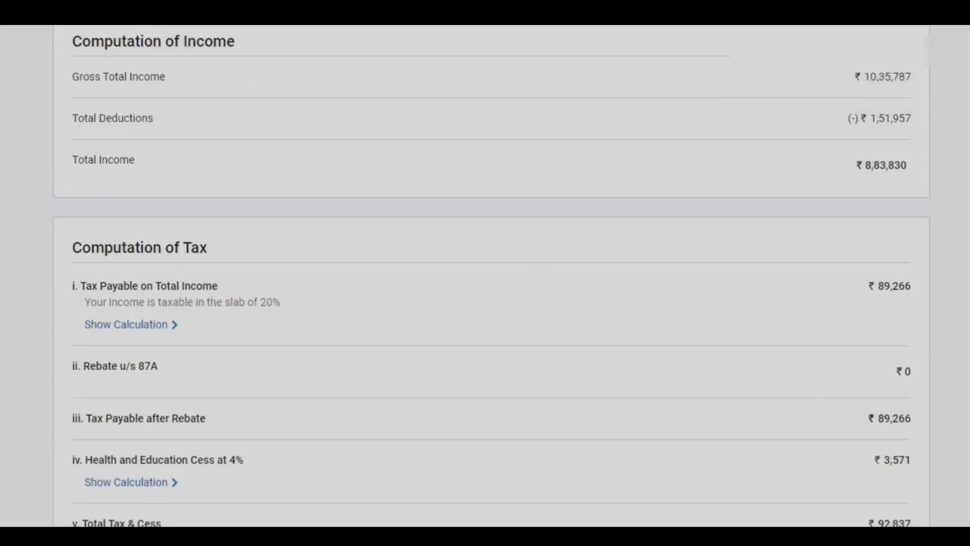
Step: Examine the computation of income and tax, including cess, relief u/s 89, interest u/s 234A, 234B and 234C, and fee u/s 234F
scroll(882, 233, "down", 3)
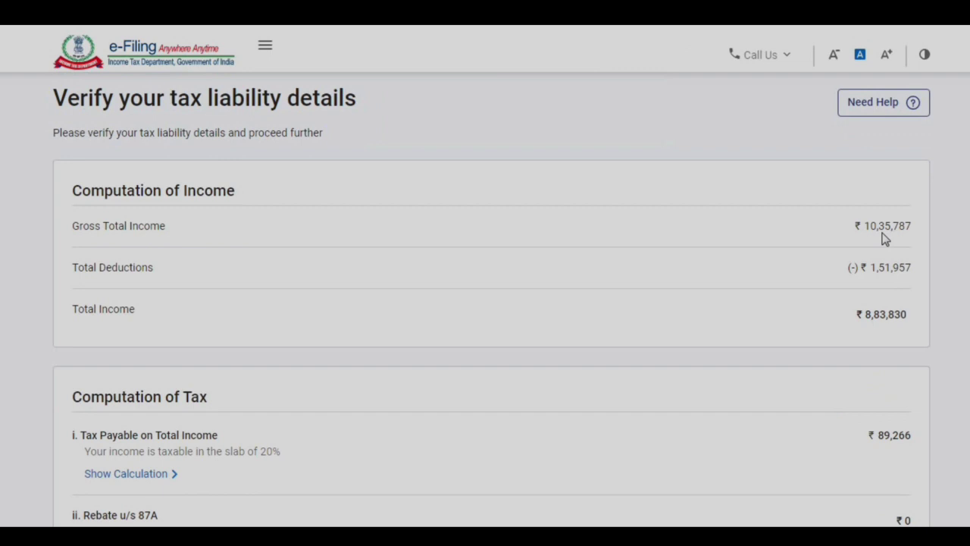
scroll(909, 192, "down", 1)
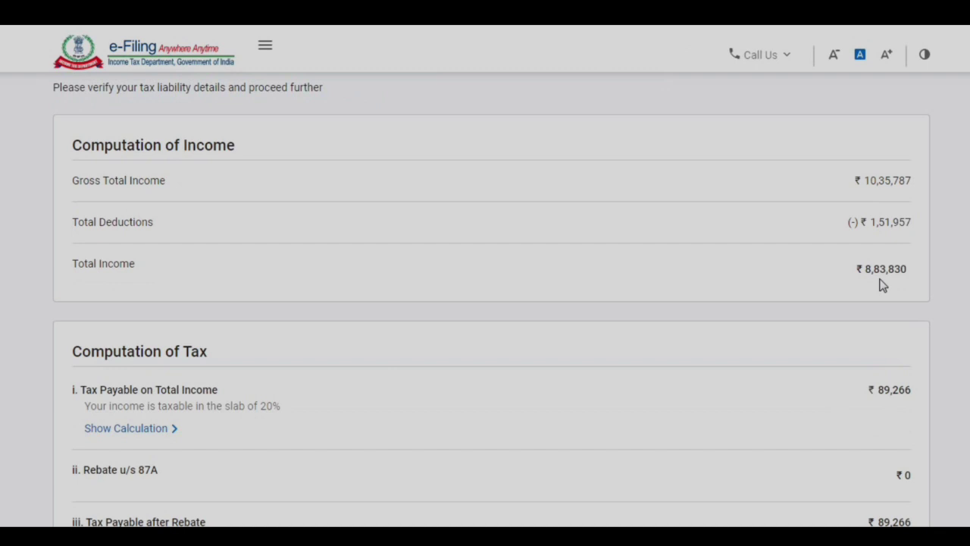
scroll(883, 285, "down", 2)
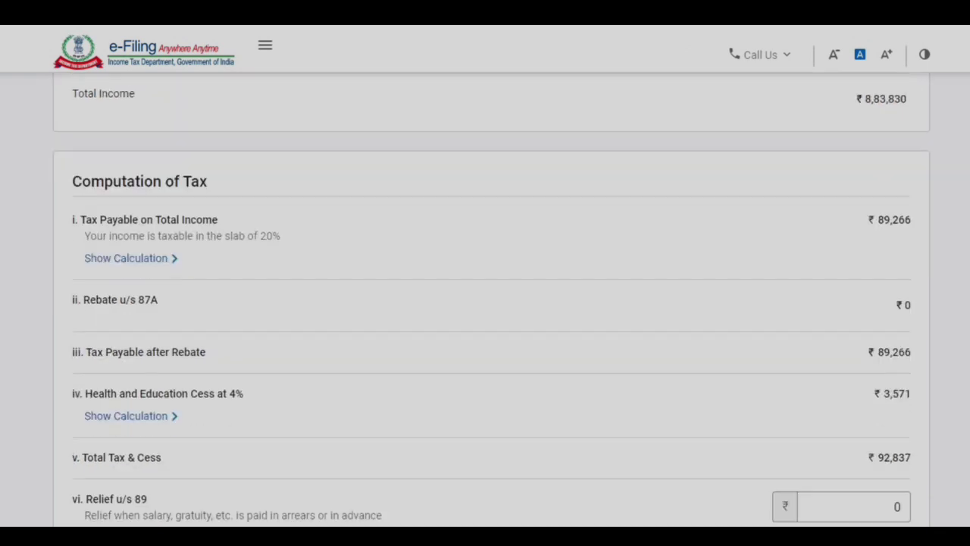
scroll(964, 195, "down", 1)
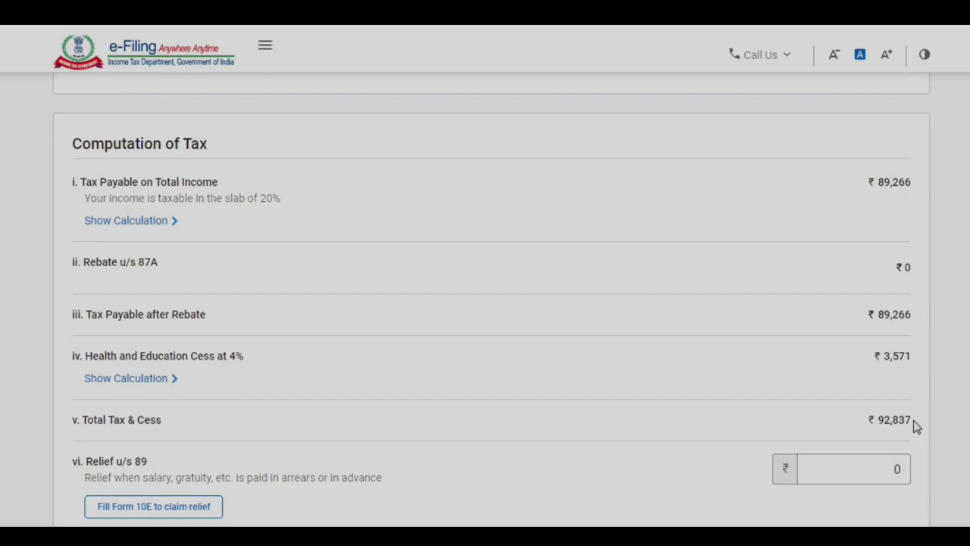
scroll(916, 427, "down", 2)
scroll(932, 270, "down", 1)
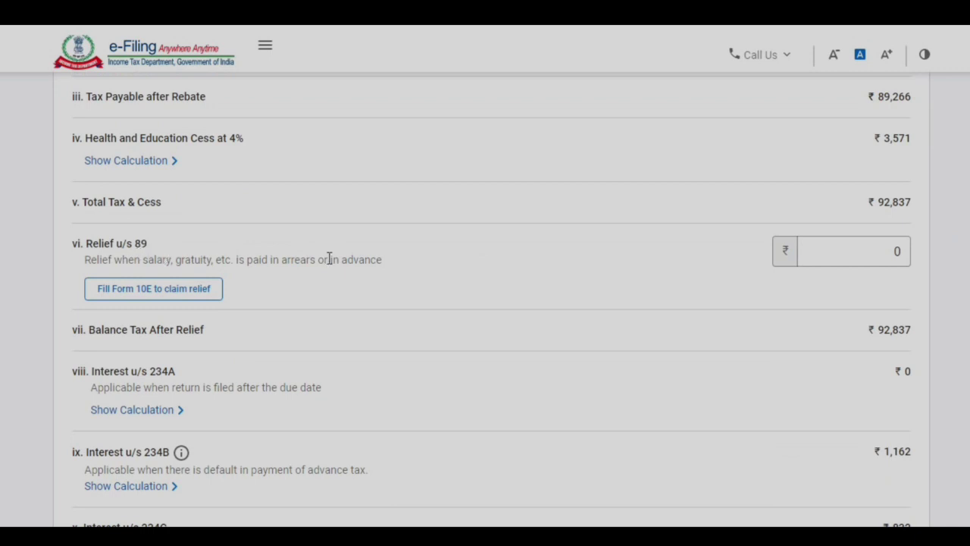
left_click(872, 256)
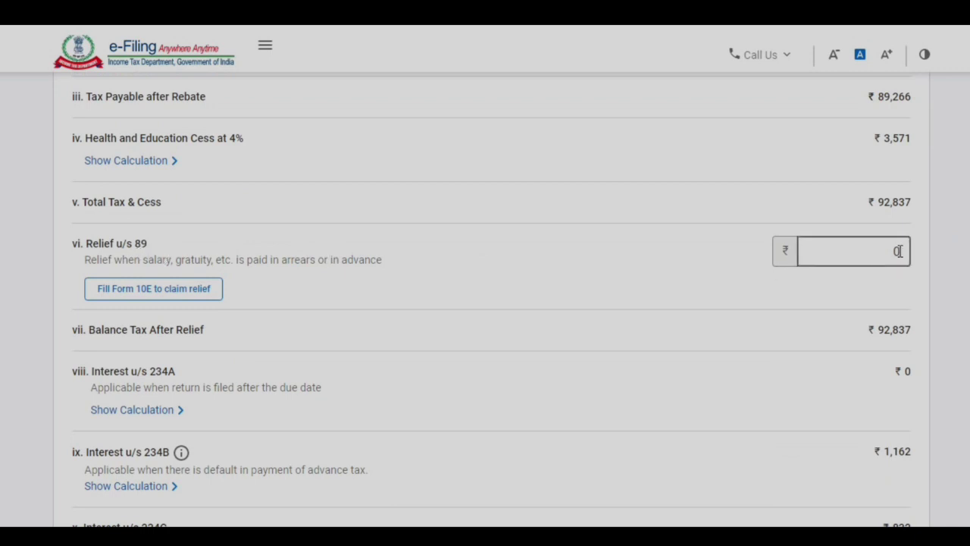
left_click(920, 262)
scroll(485, 303, "down", 2)
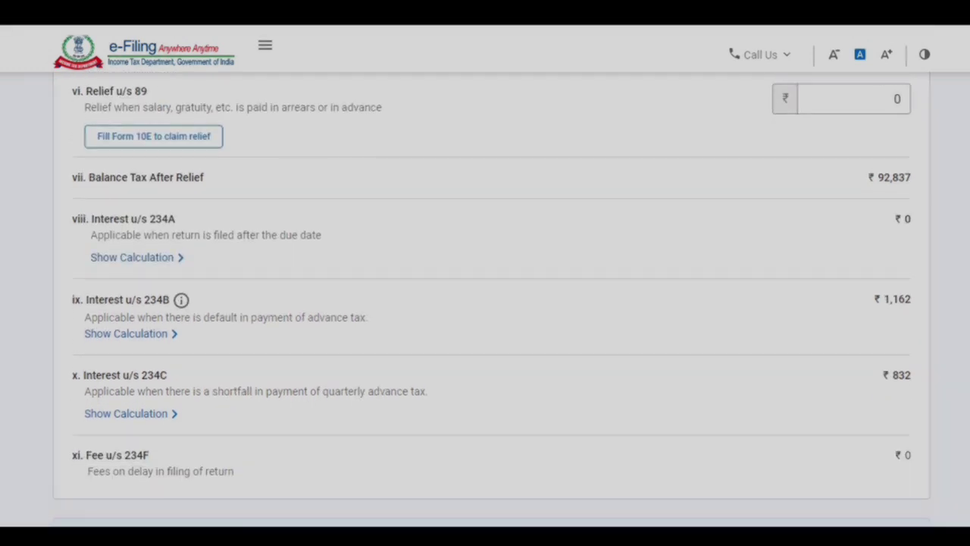
scroll(485, 303, "down", 1)
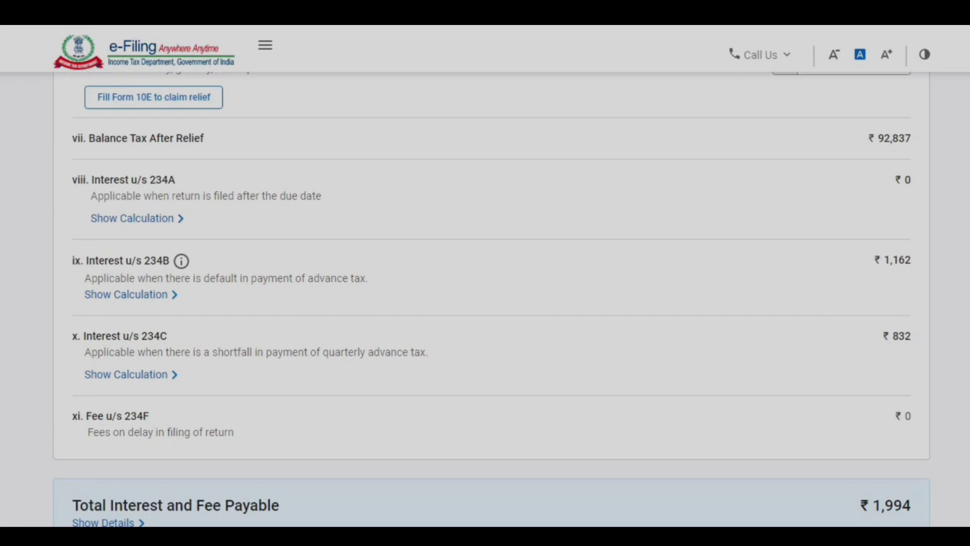
Step: Show the calculation of interest u/s 234B and examine its assessed tax and monthly interest breakdown
scroll(485, 303, "up", 1)
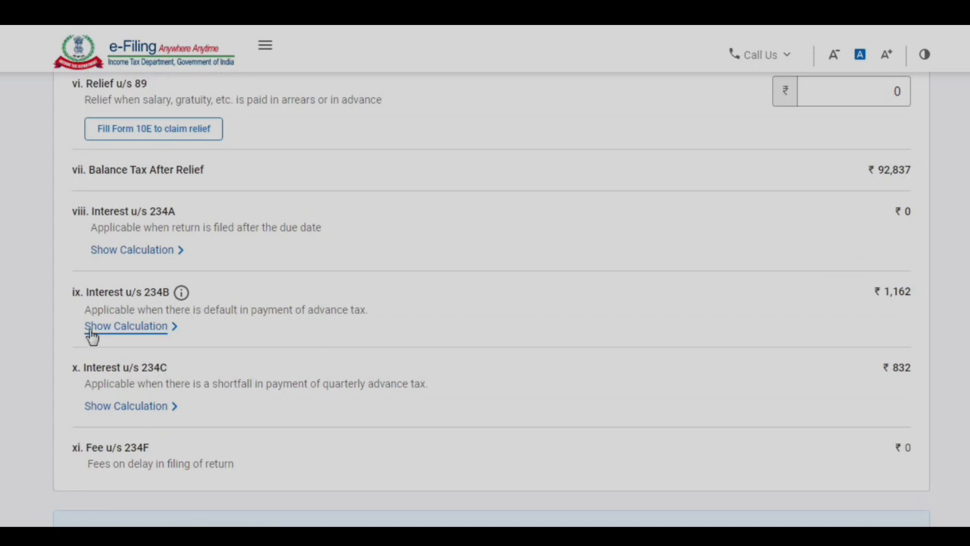
left_click(121, 327)
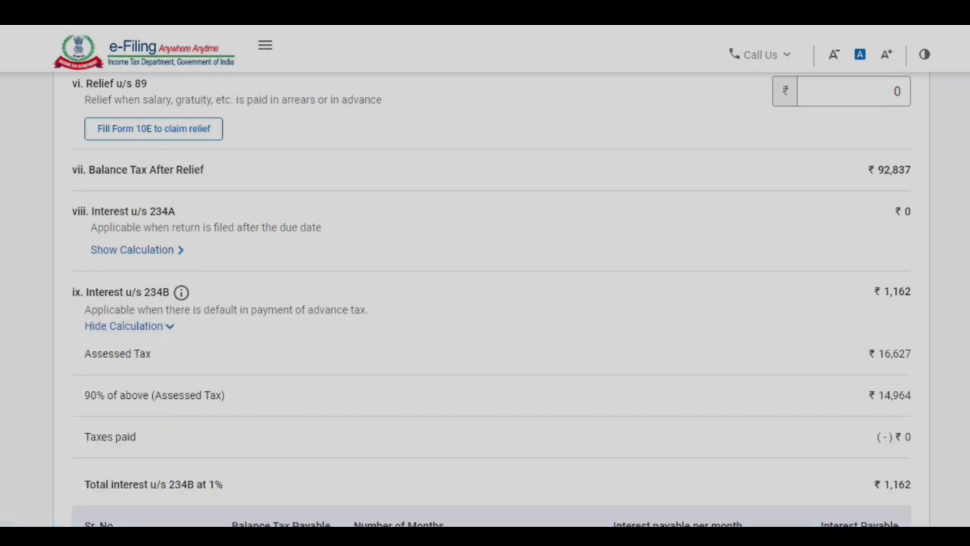
scroll(491, 303, "down", 1)
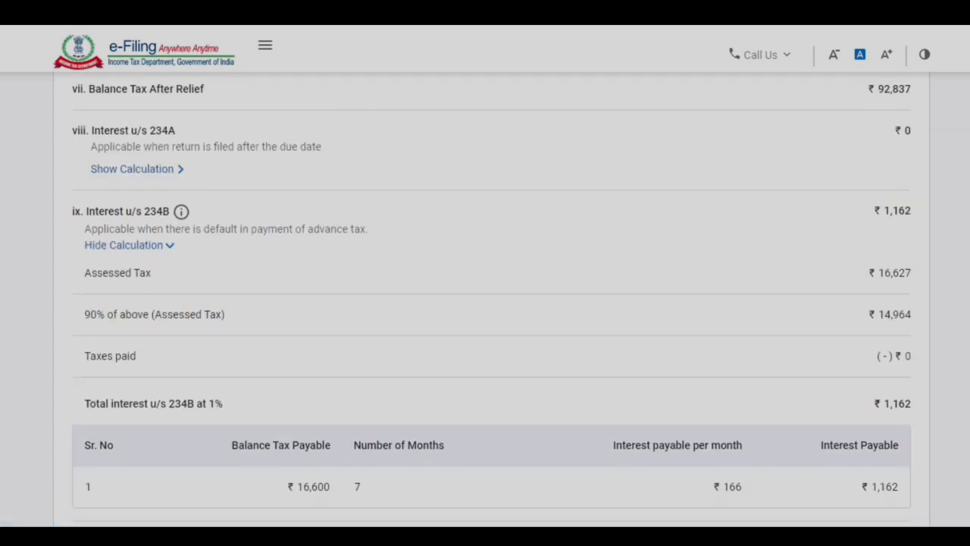
scroll(907, 225, "down", 3)
scroll(491, 303, "down", 1)
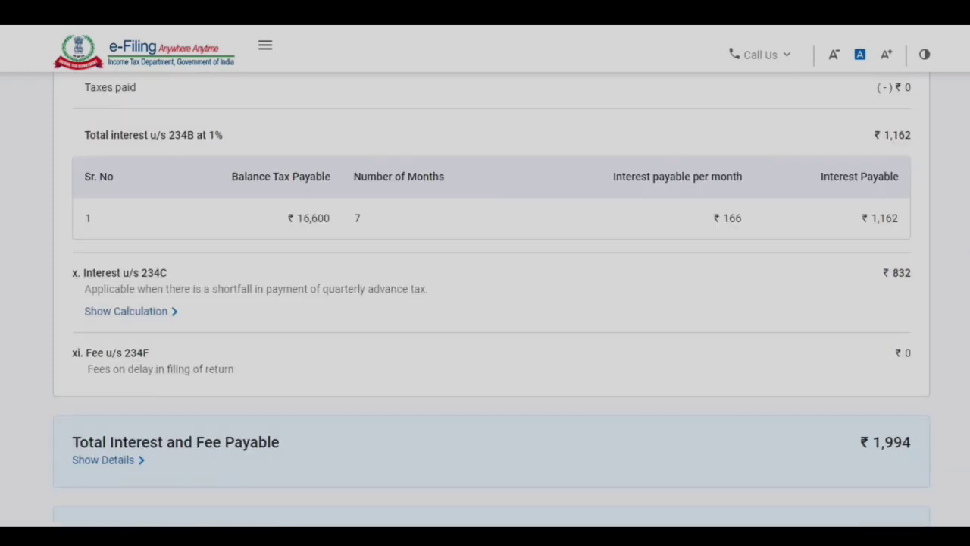
Step: Check the total interest and fee payable and the total tax, fee and interest, and confirm the tax liability section
scroll(491, 303, "up", 1)
scroll(491, 303, "down", 4)
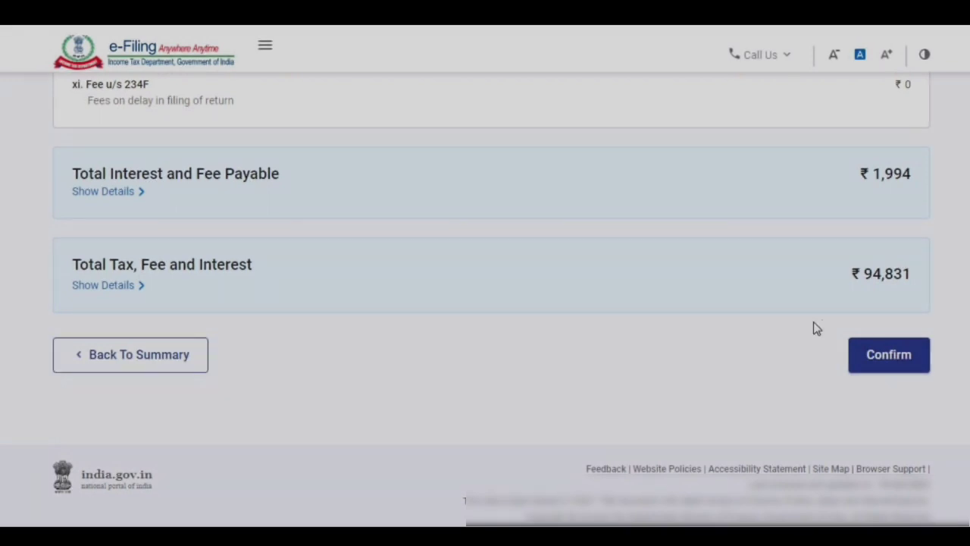
left_click(894, 356)
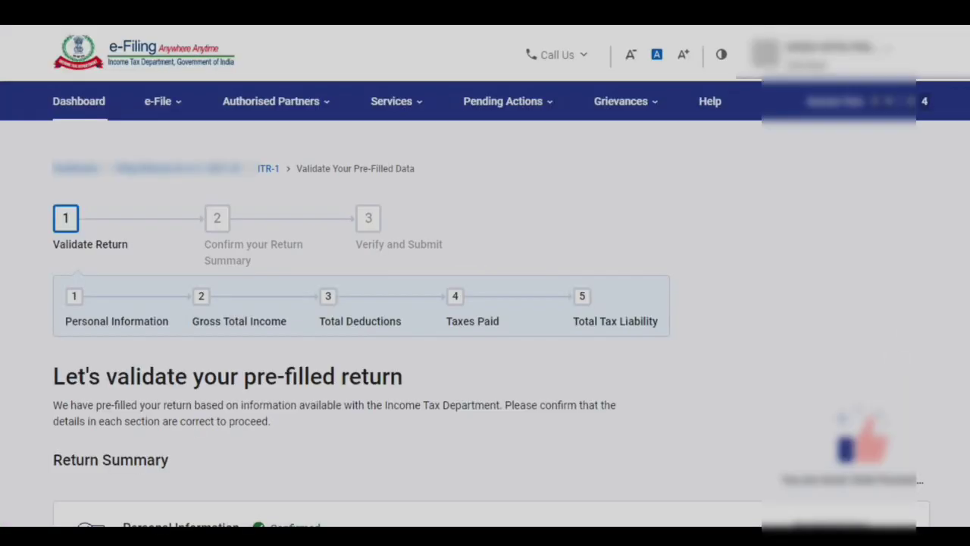
Step: Check the validated sections in the return summary and proceed to the Tax Summary stage
scroll(891, 351, "down", 3)
scroll(537, 398, "down", 5)
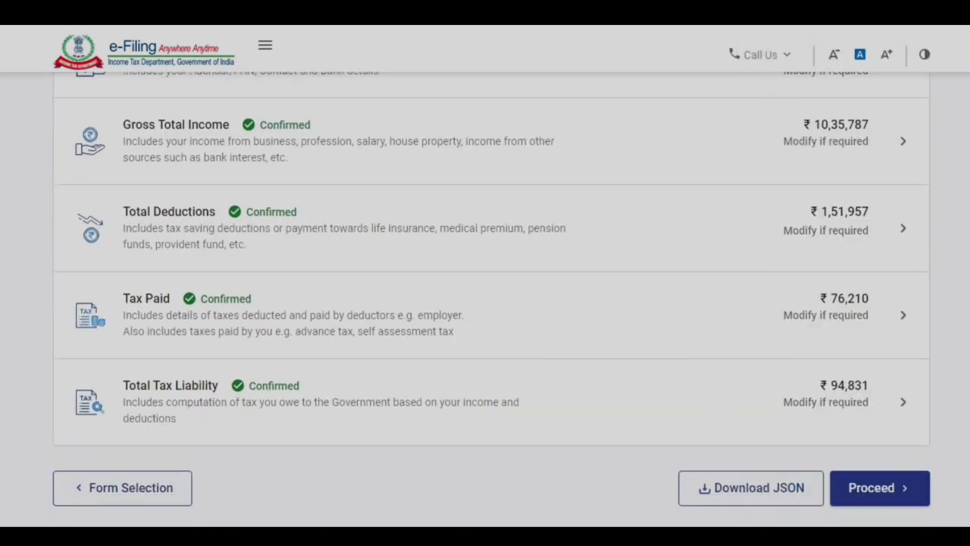
scroll(492, 300, "down", 1)
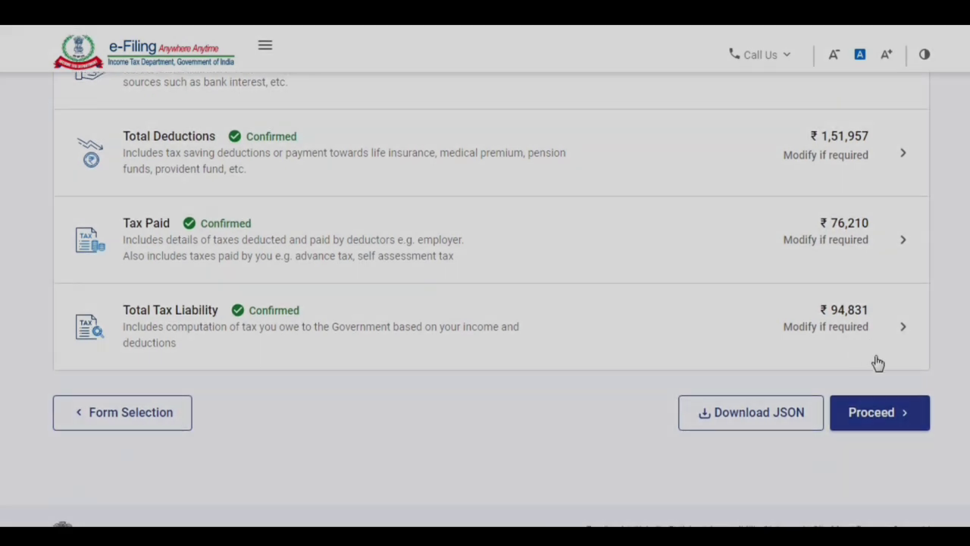
left_click(880, 413)
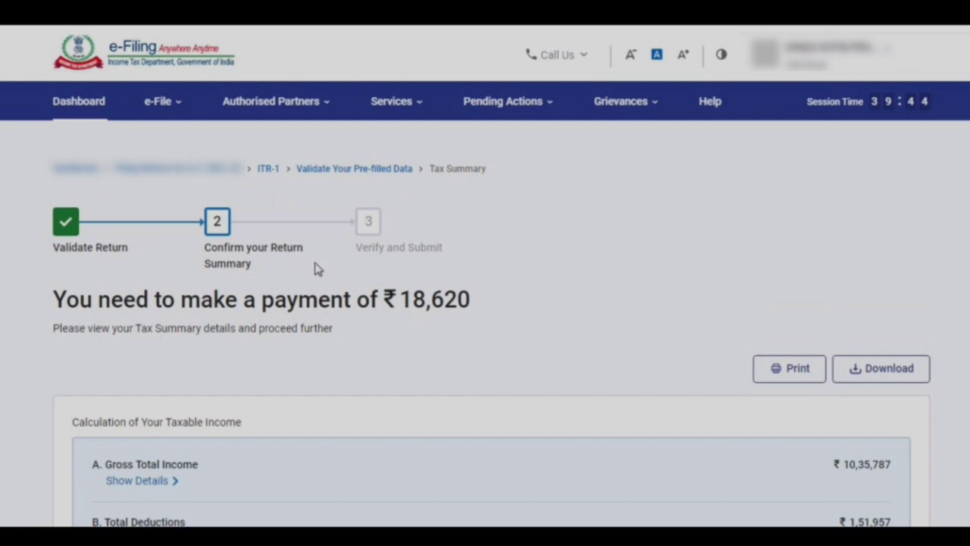
Step: Review the taxable income, tax payable and amount payable in the tax summary, and choose to pay the tax now
scroll(402, 243, "down", 3)
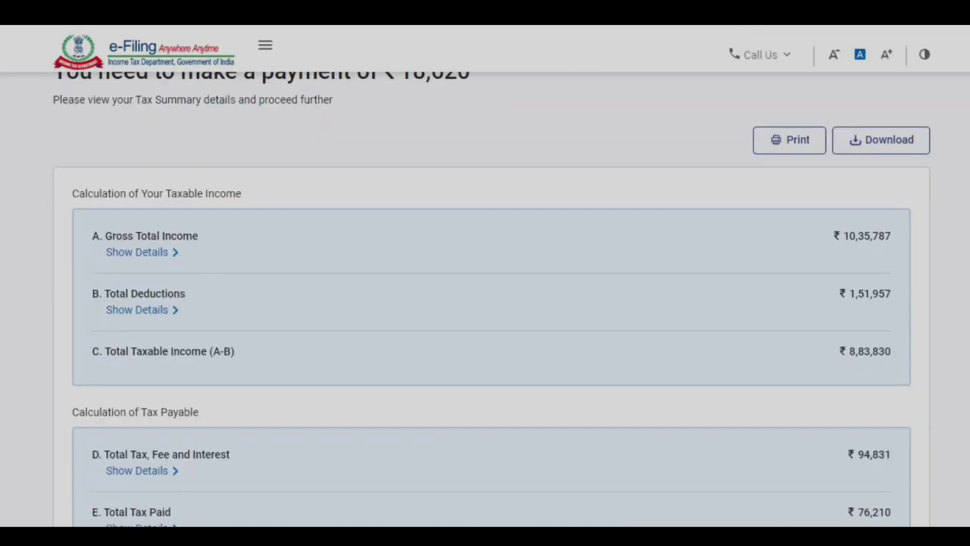
scroll(492, 300, "down", 1)
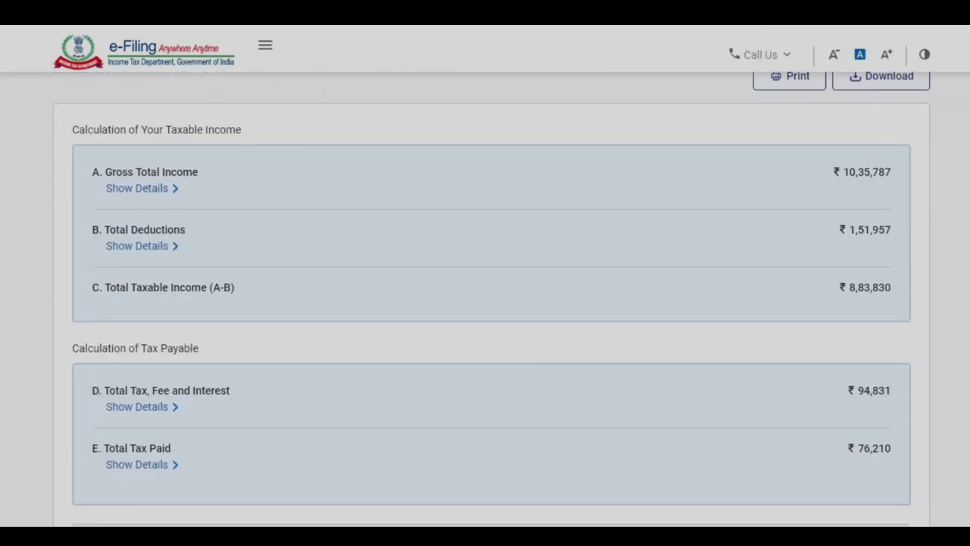
scroll(493, 299, "down", 1)
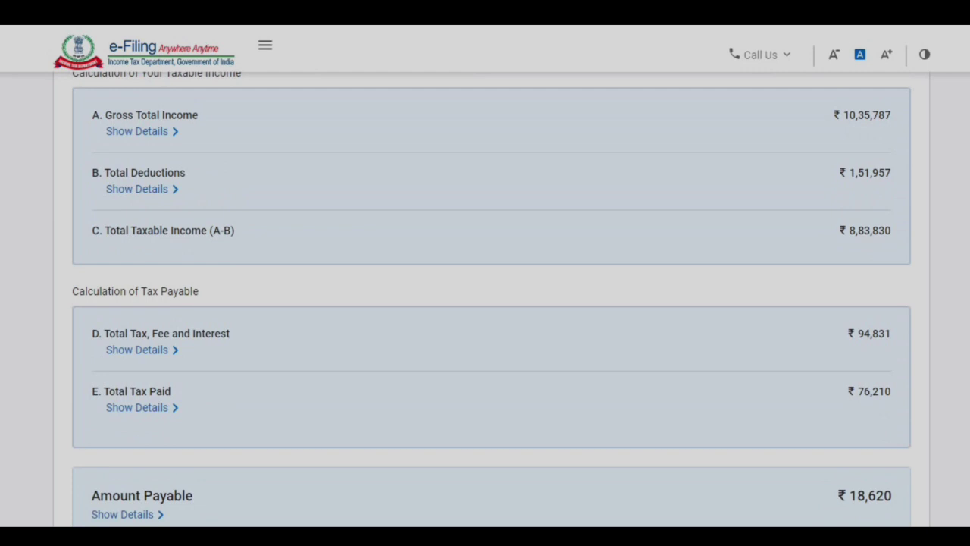
scroll(492, 295, "down", 2)
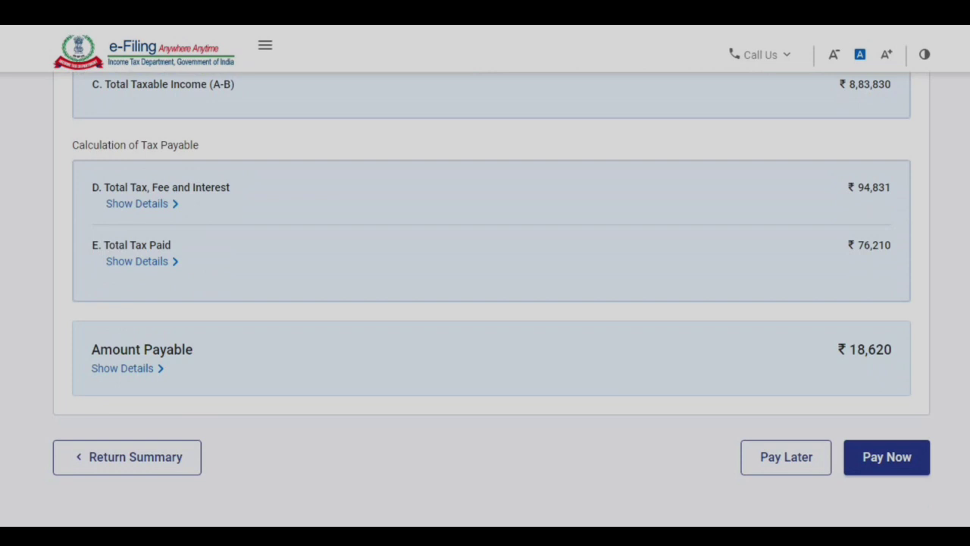
scroll(491, 295, "down", 1)
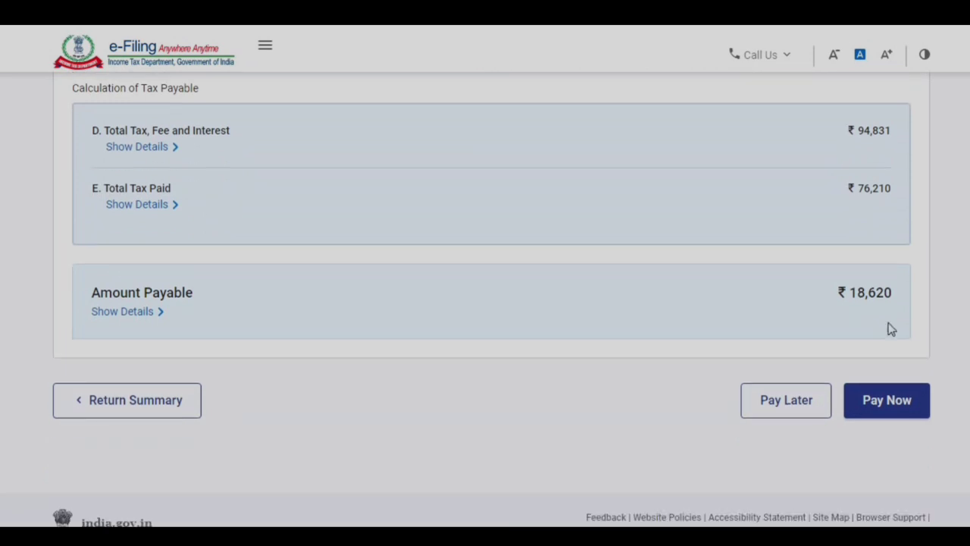
left_click(887, 400)
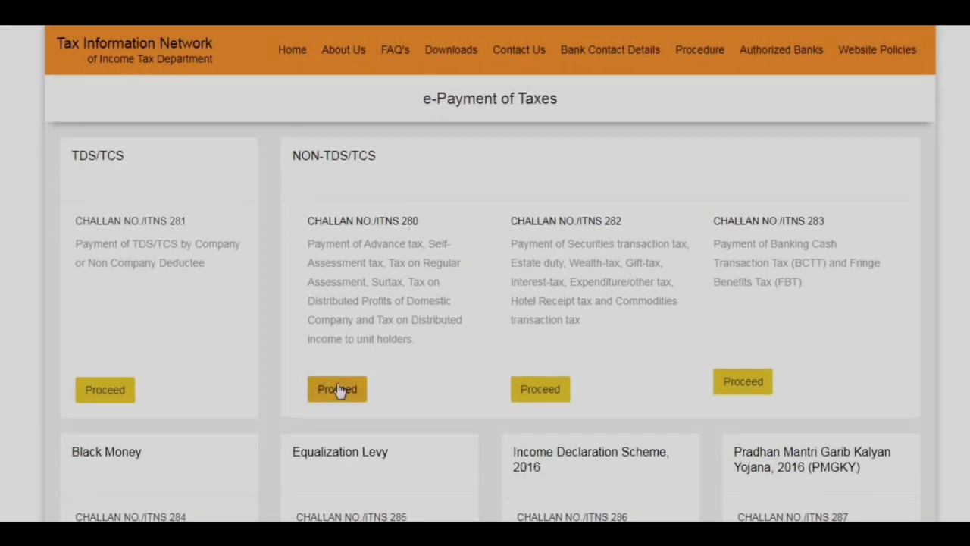
Step: Open Challan No./ITNS 280 and choose (0021) Income Tax (Other than Companies) with payment type (300) Self Assessment Tax
left_click(338, 392)
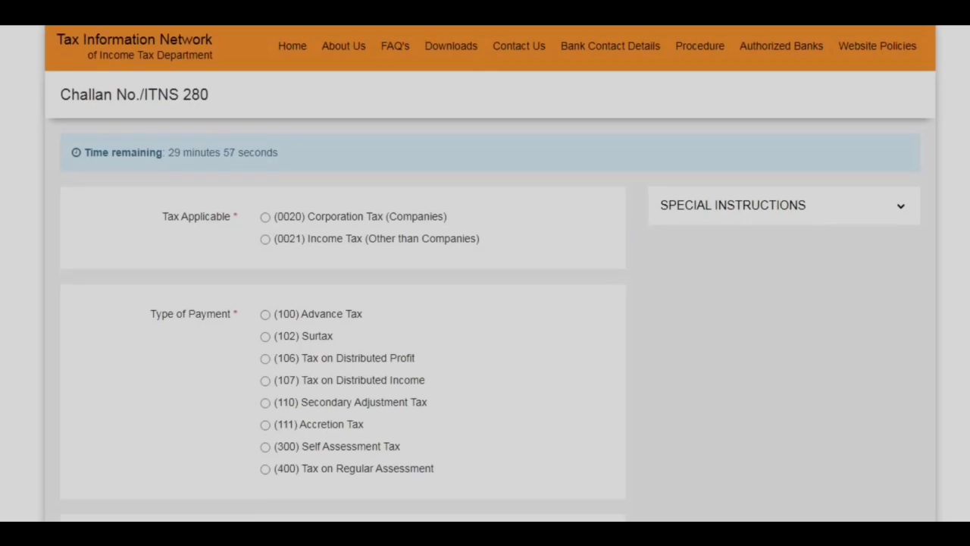
scroll(552, 157, "down", 2)
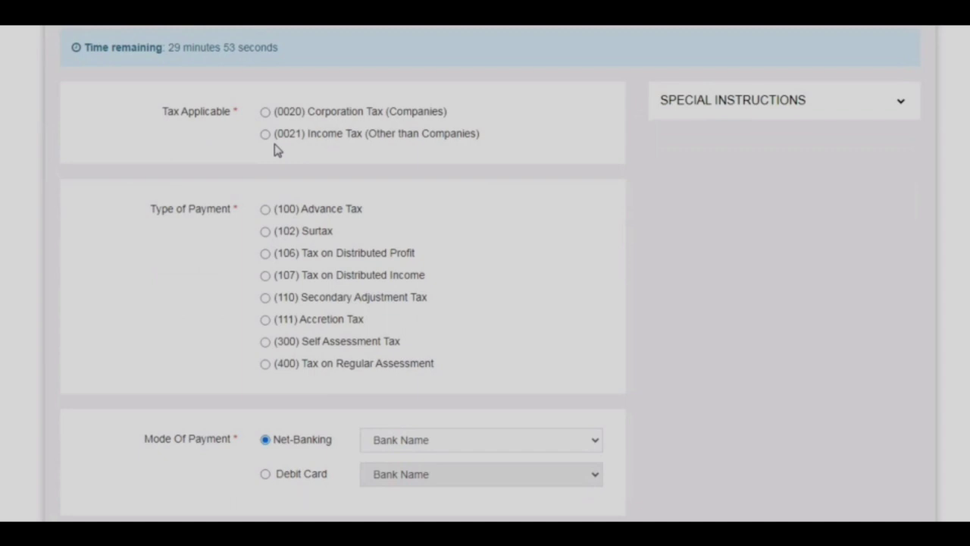
left_click(266, 135)
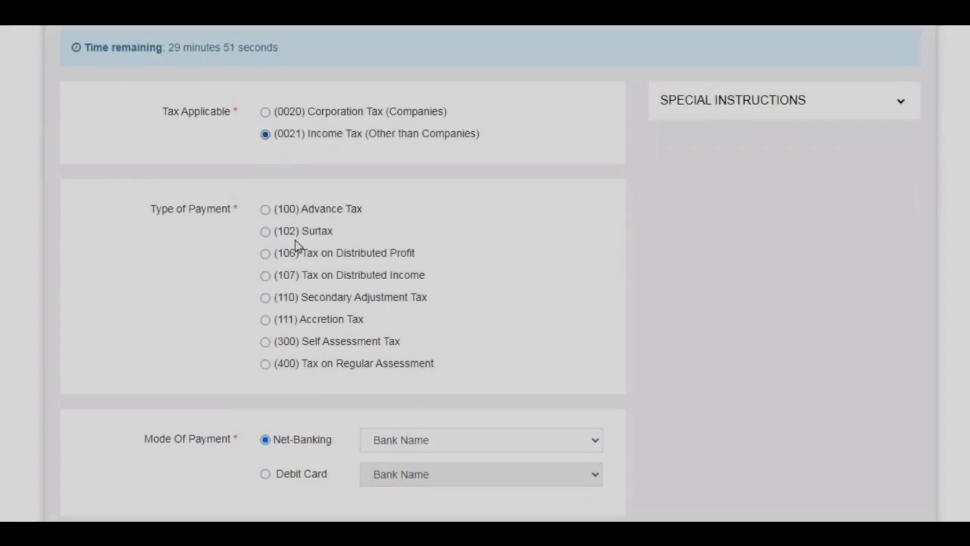
left_click(267, 341)
Step: Choose State Bank of India as the net-banking bank for the challan payment
scroll(882, 288, "down", 3)
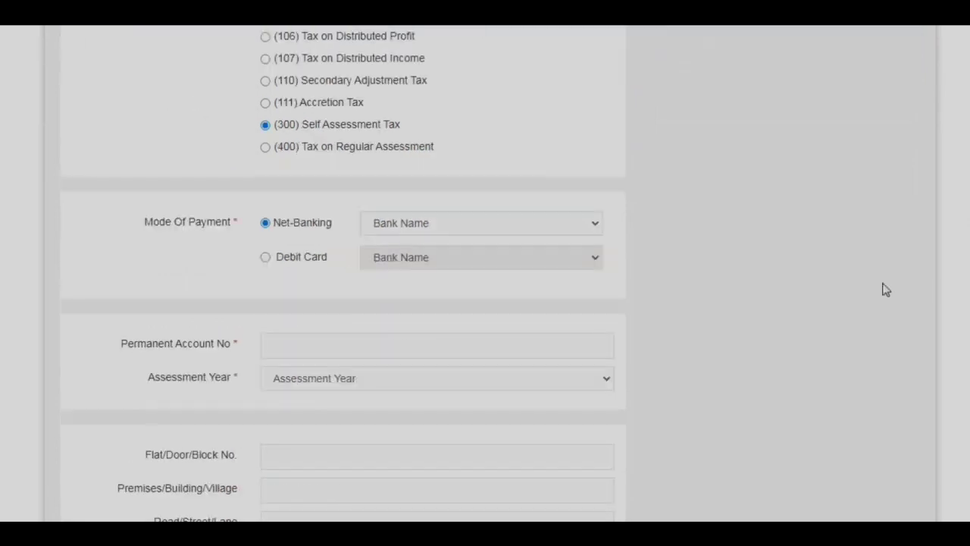
left_click(558, 226)
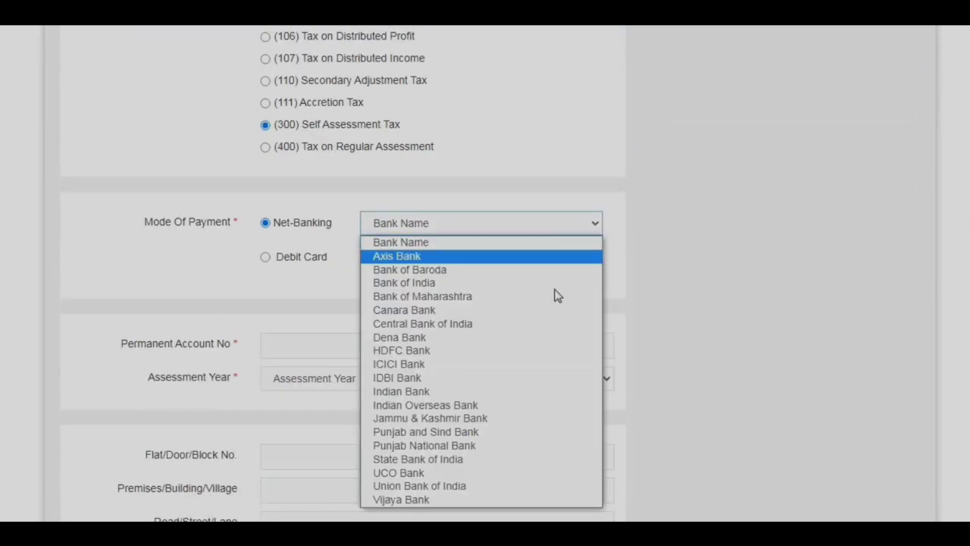
left_click(530, 462)
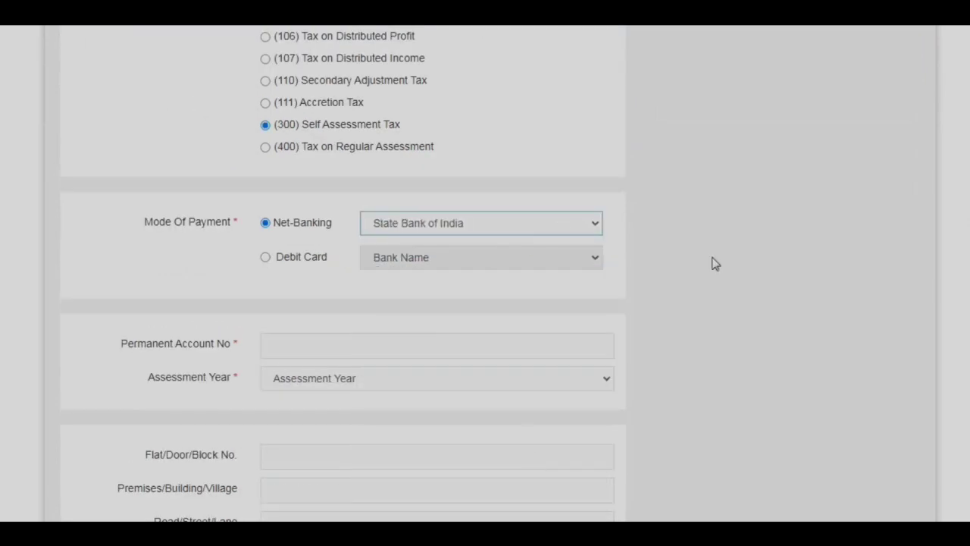
Step: Look over the challan's PAN, assessment year, address and captcha fields, and check the challan details on the SBI payment receipt
scroll(721, 260, "down", 2)
scroll(721, 260, "down", 3)
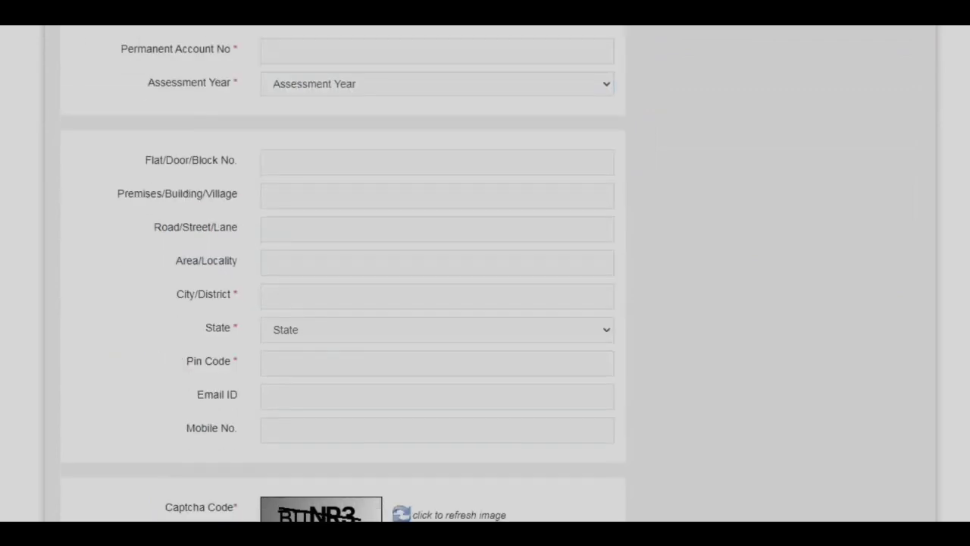
scroll(533, 426, "down", 2)
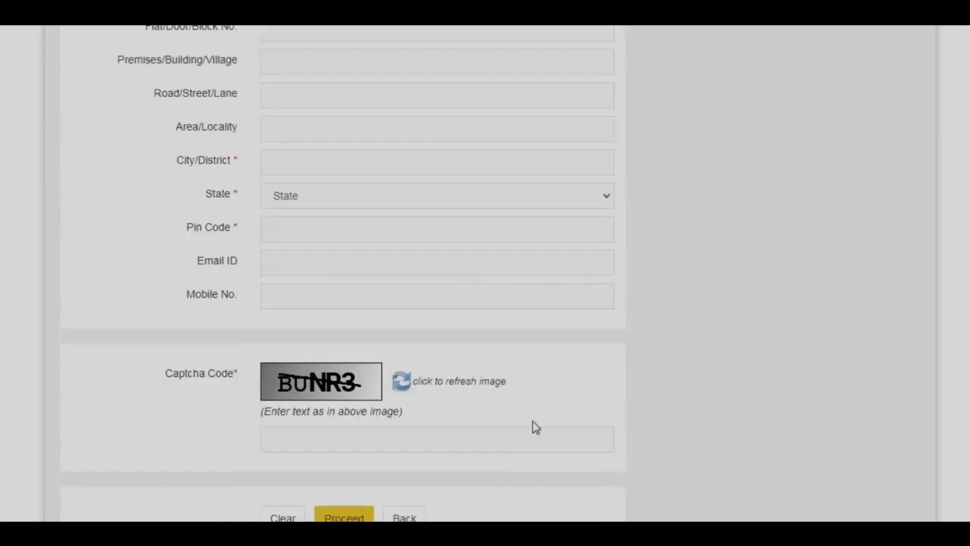
scroll(520, 286, "up", 1)
scroll(520, 286, "up", 10)
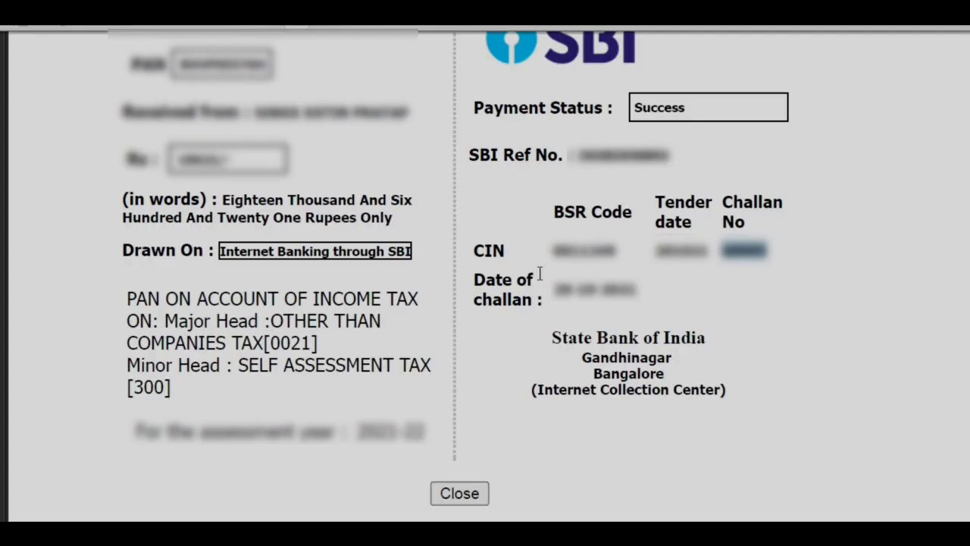
left_click(830, 249)
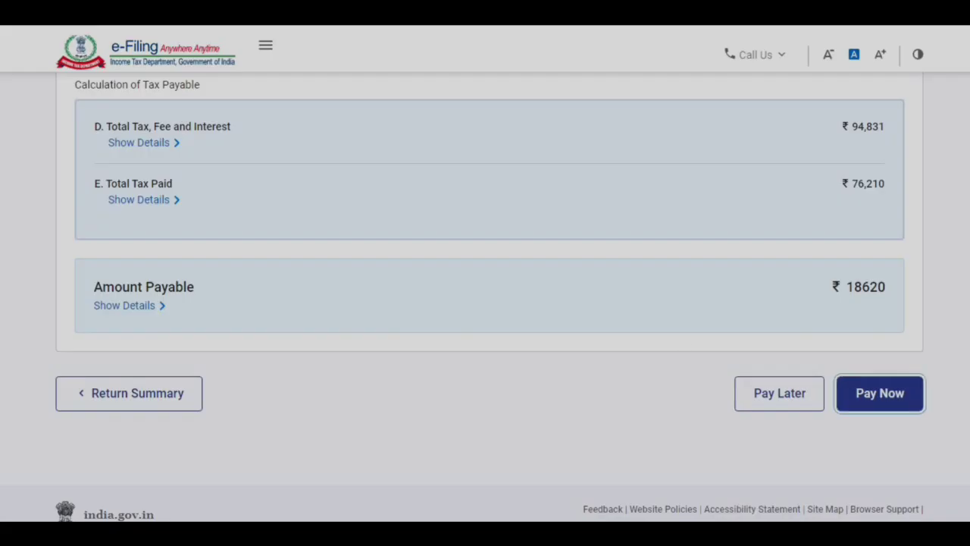
Step: Recheck the tax summary on the e-Filing portal and go back to the return summary
scroll(950, 363, "up", 5)
scroll(950, 363, "down", 4)
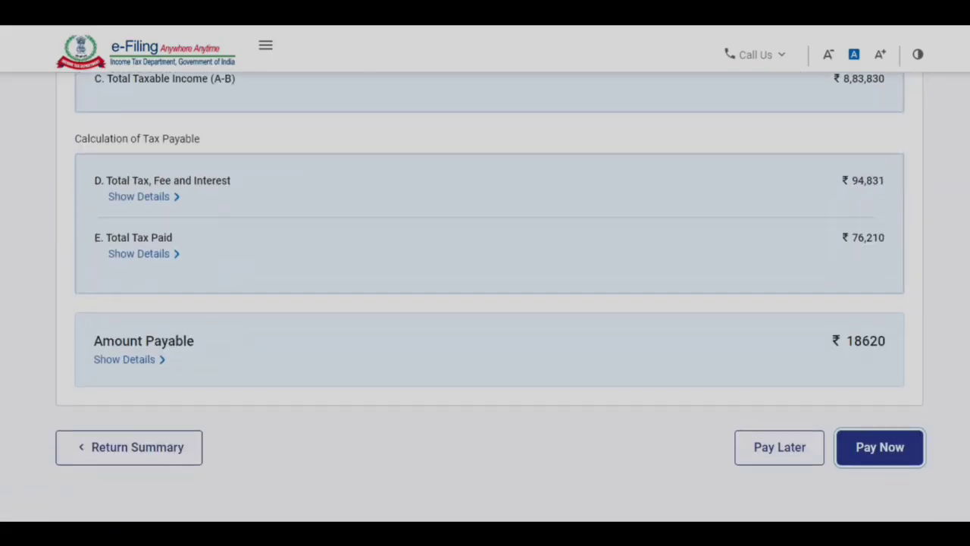
scroll(950, 363, "up", 5)
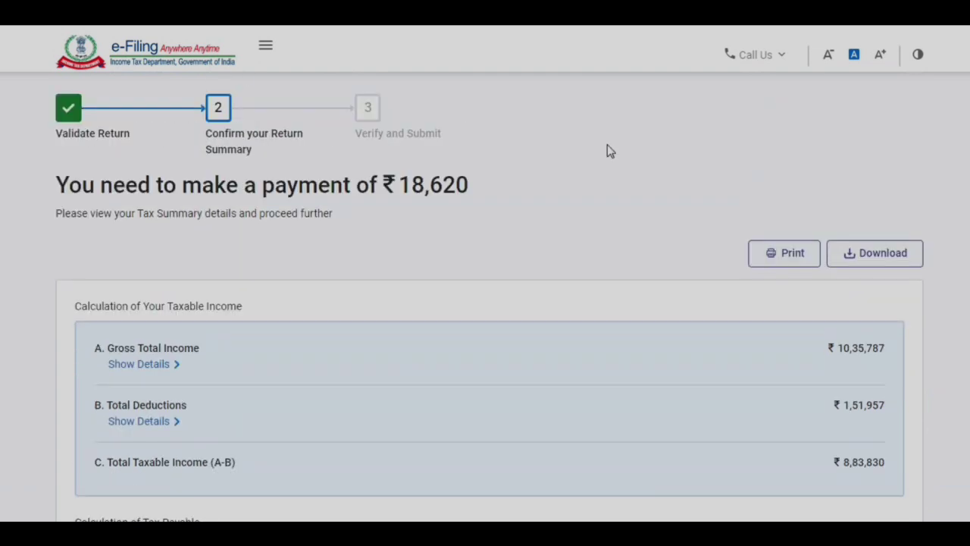
scroll(879, 490, "down", 5)
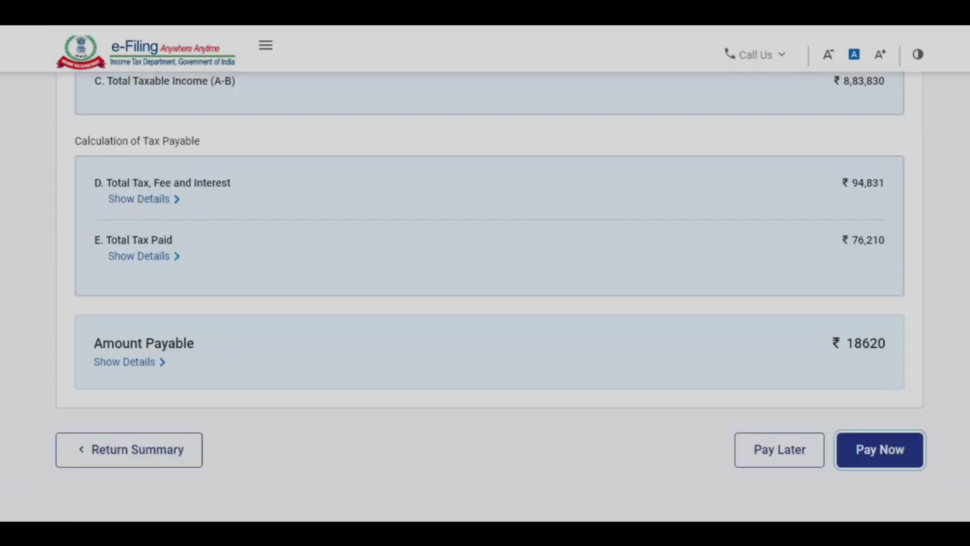
left_click(163, 455)
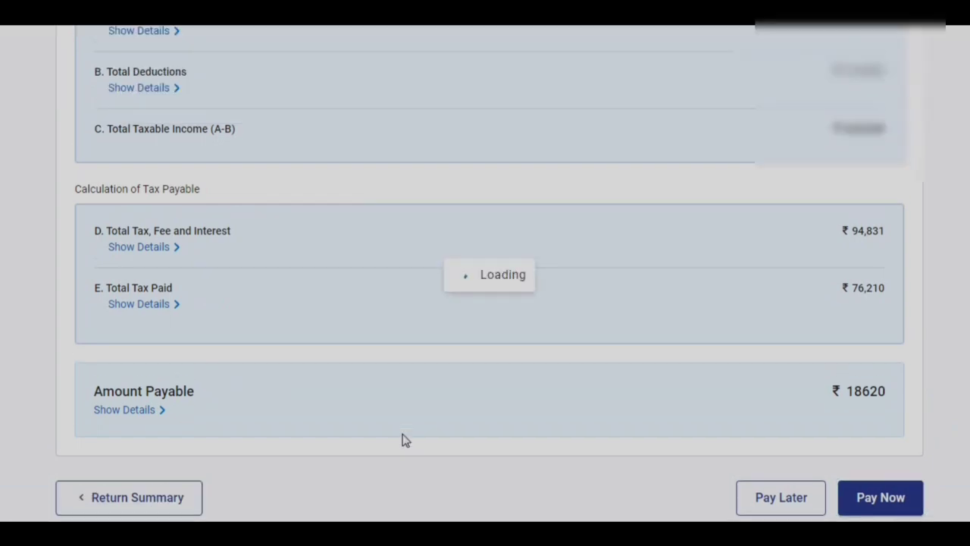
Step: Check the confirmed sections in the return summary, and open the Taxes Paid section to view its tax payment details
scroll(485, 303, "down", 4)
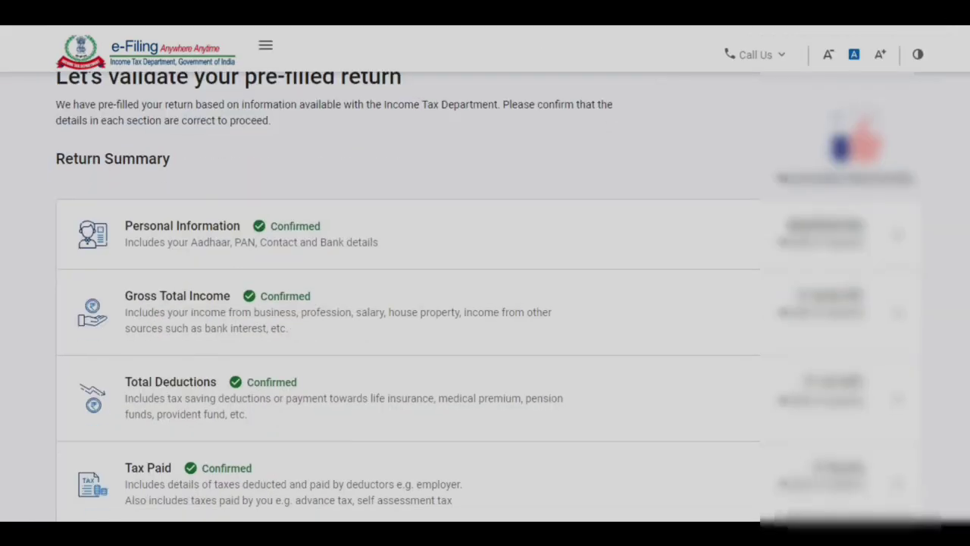
scroll(485, 304, "up", 1)
scroll(66, 217, "up", 1)
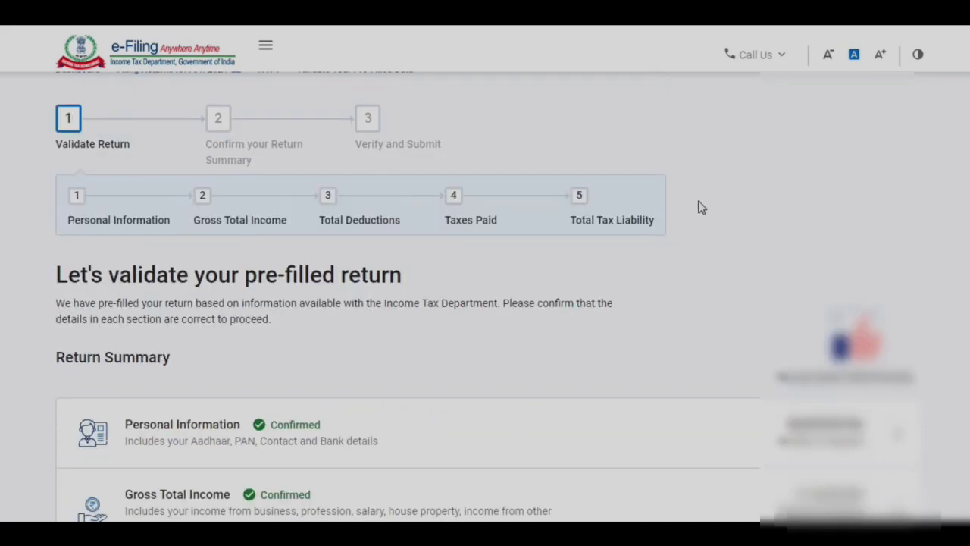
scroll(501, 216, "down", 1)
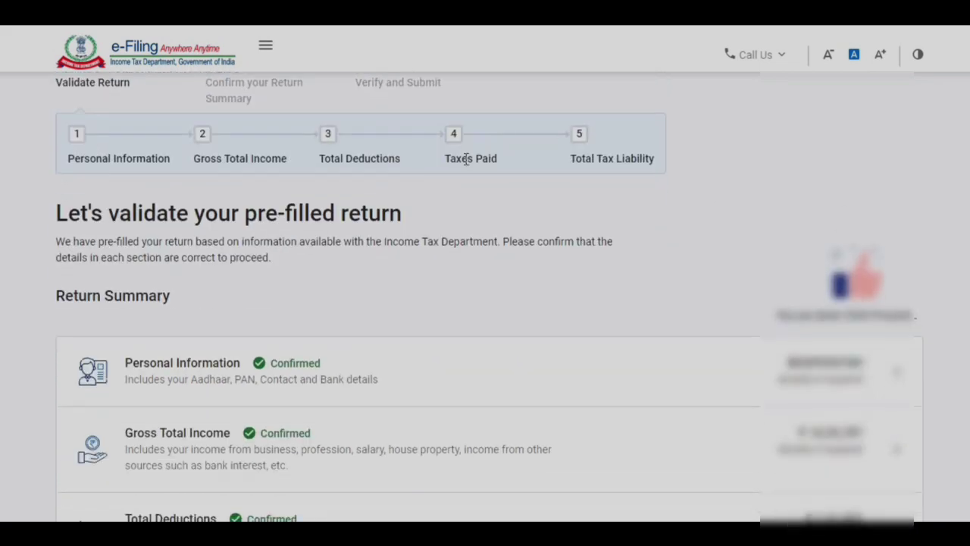
scroll(260, 283, "down", 5)
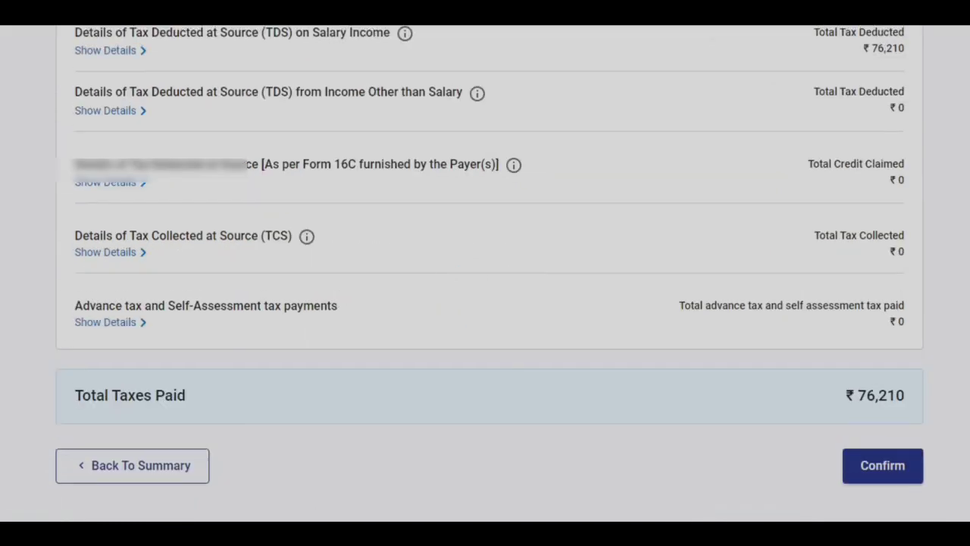
scroll(662, 264, "down", 4)
scroll(647, 366, "down", 3)
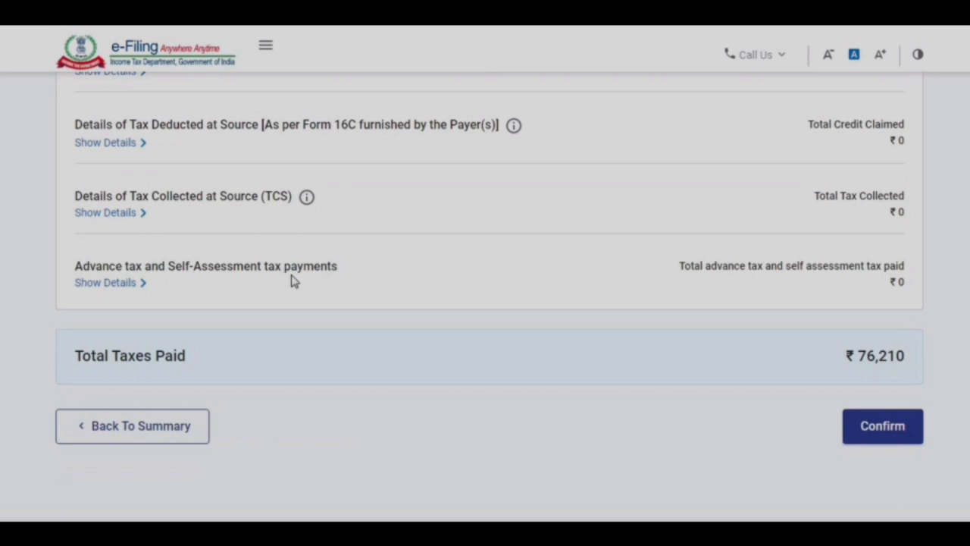
Step: Show the advance tax and self-assessment tax payment details and start adding another tax payment entry
left_click(107, 289)
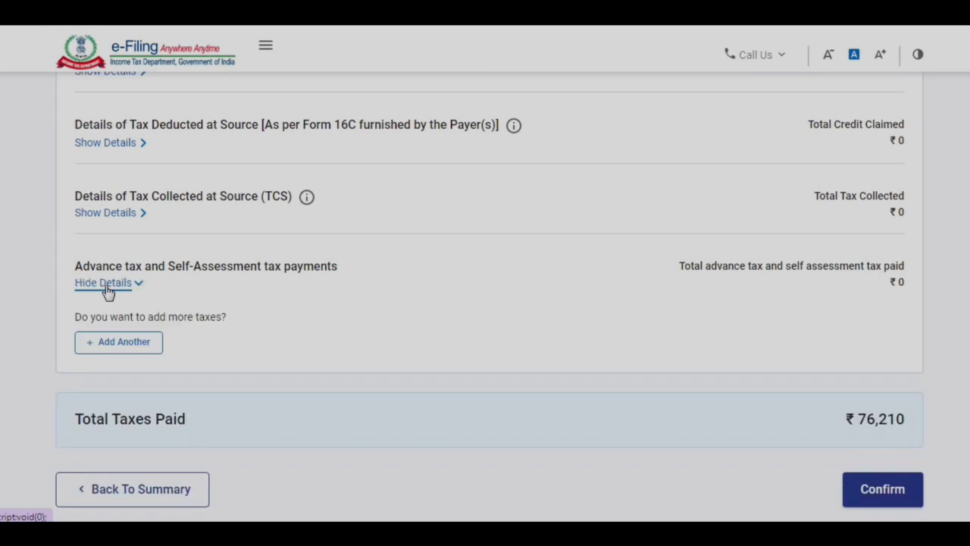
left_click(125, 345)
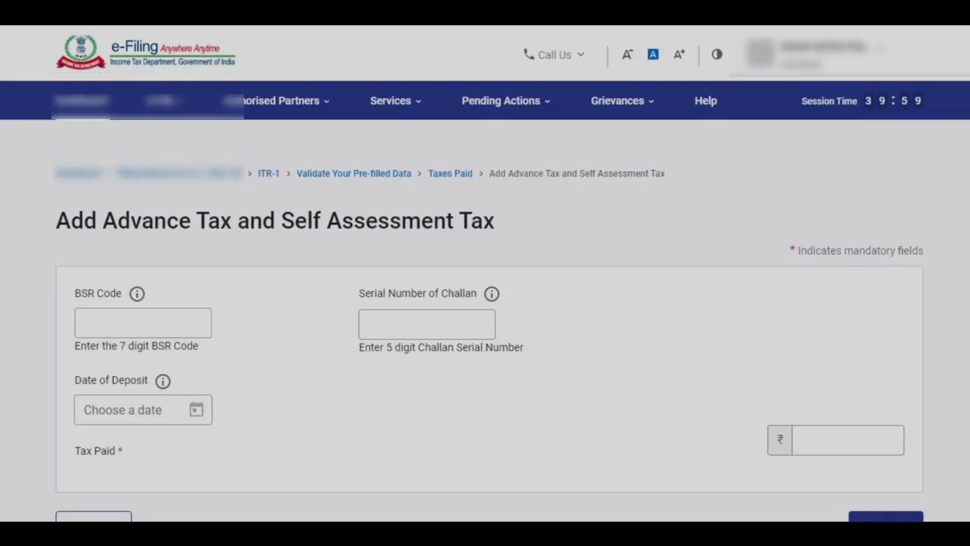
scroll(485, 303, "down", 2)
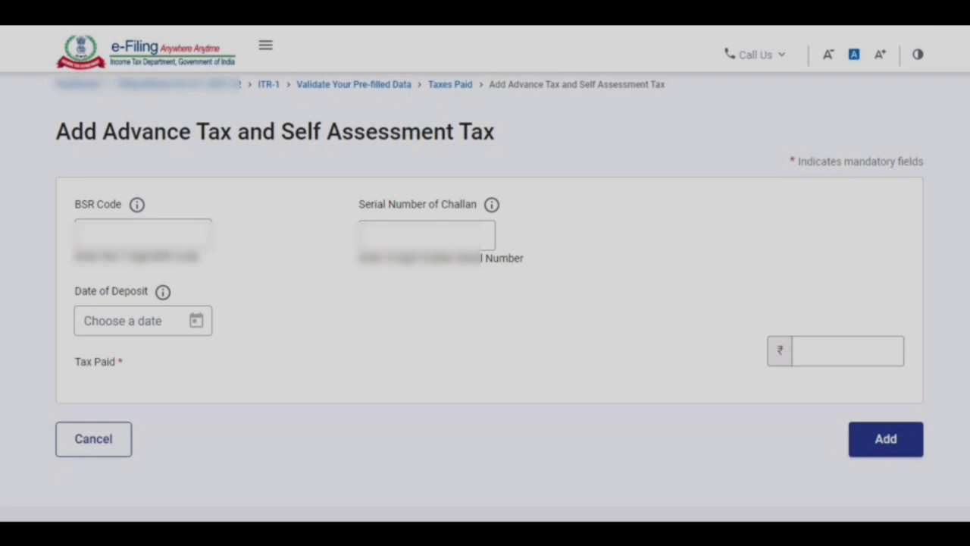
Step: Enter the 7-digit BSR code and the 5-digit challan serial number from the payment receipt
left_click(176, 234)
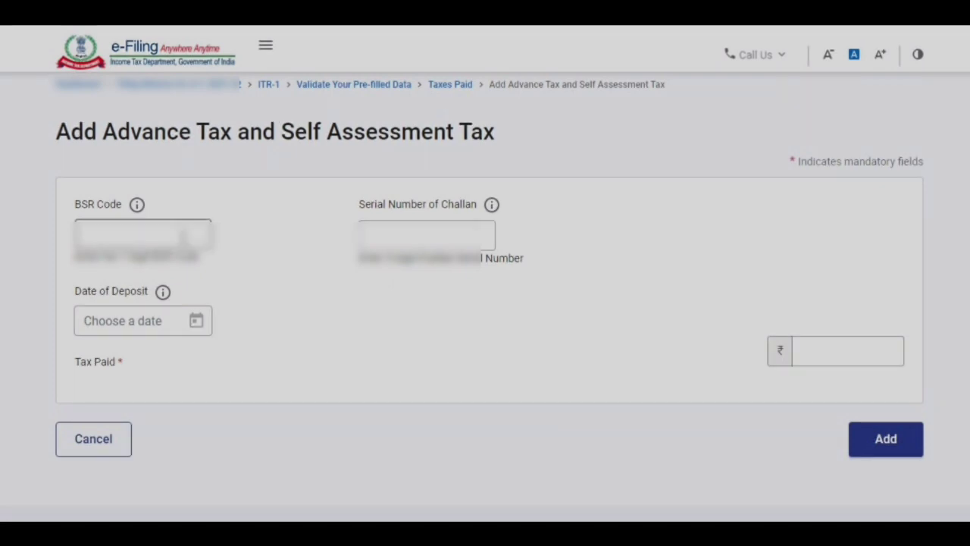
left_click(169, 275)
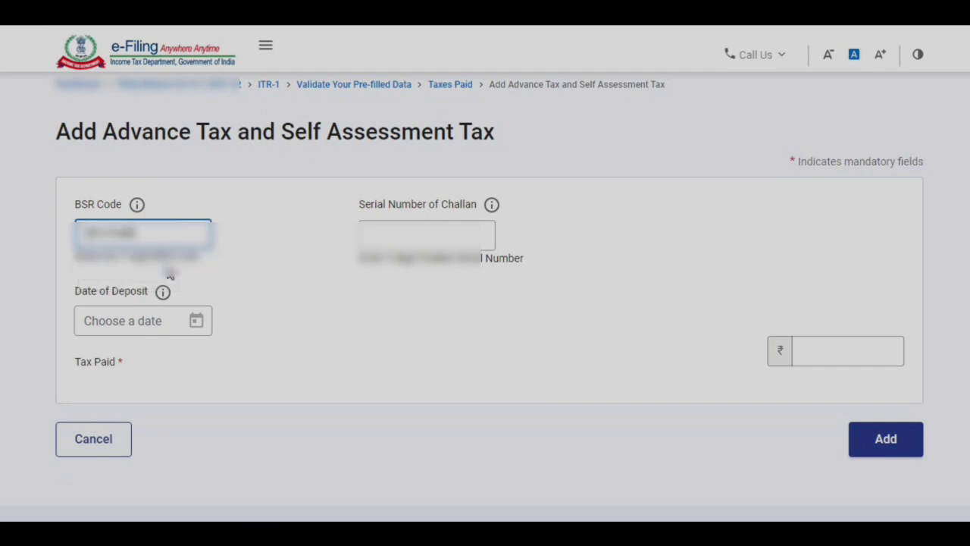
left_click(423, 235)
left_click(422, 268)
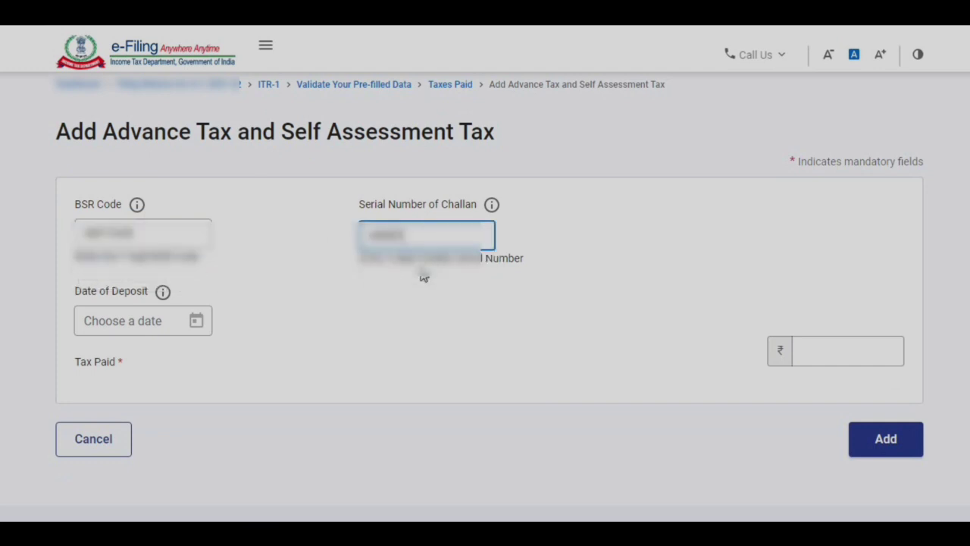
Step: Set the date of deposit to the 20th of the displayed month and tax paid to 18,621, and add the entry
left_click(152, 322)
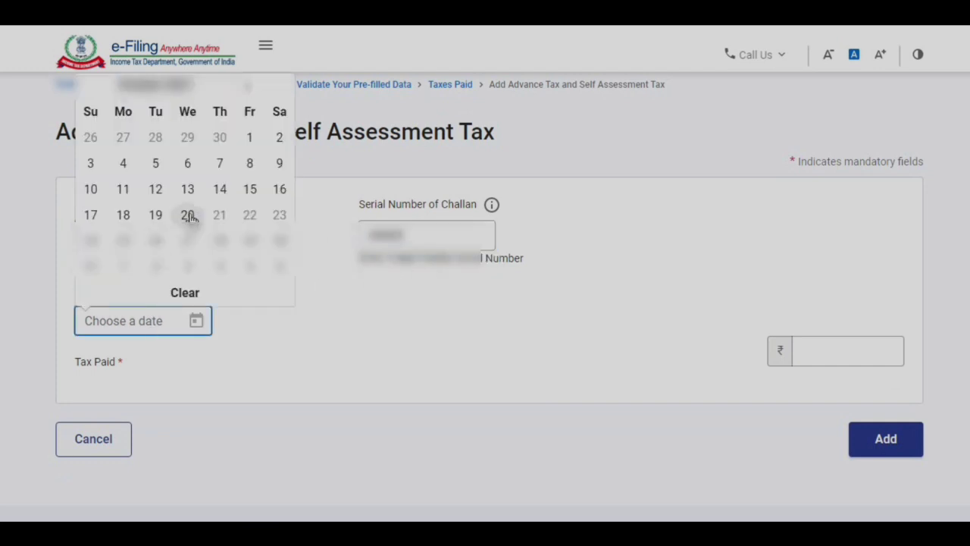
left_click(189, 216)
left_click(847, 354)
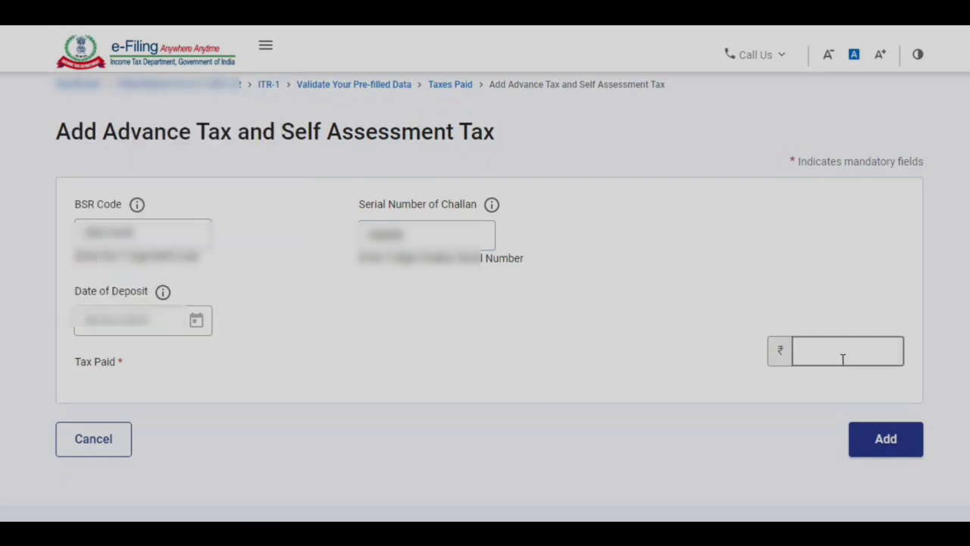
left_click(814, 387)
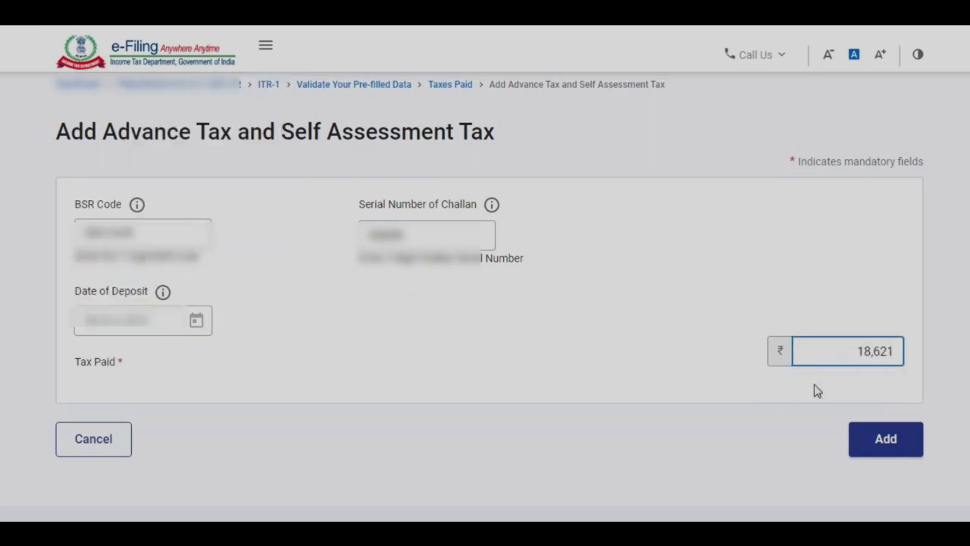
left_click(892, 442)
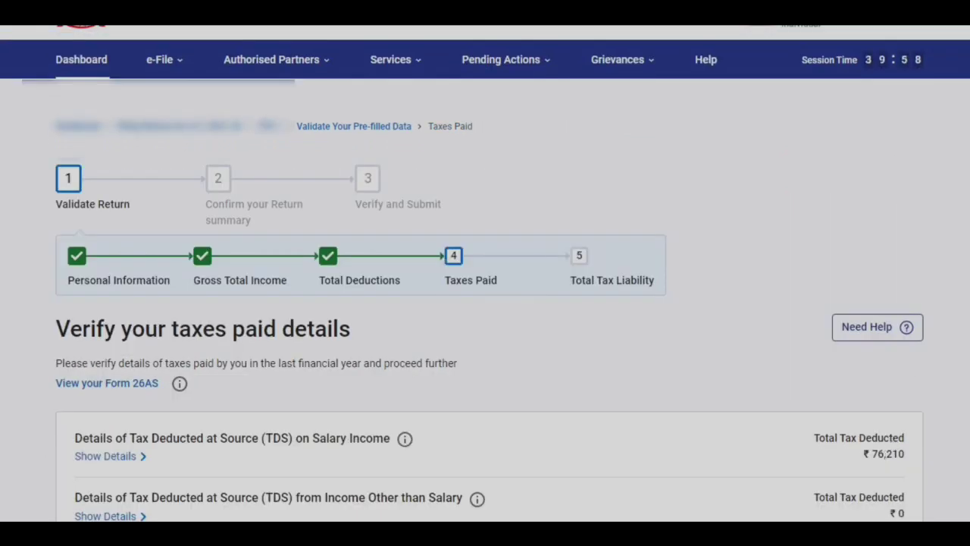
Step: Check the total taxes paid, confirm the Taxes Paid section, and proceed from the return summary to the tax summary
scroll(485, 303, "down", 3)
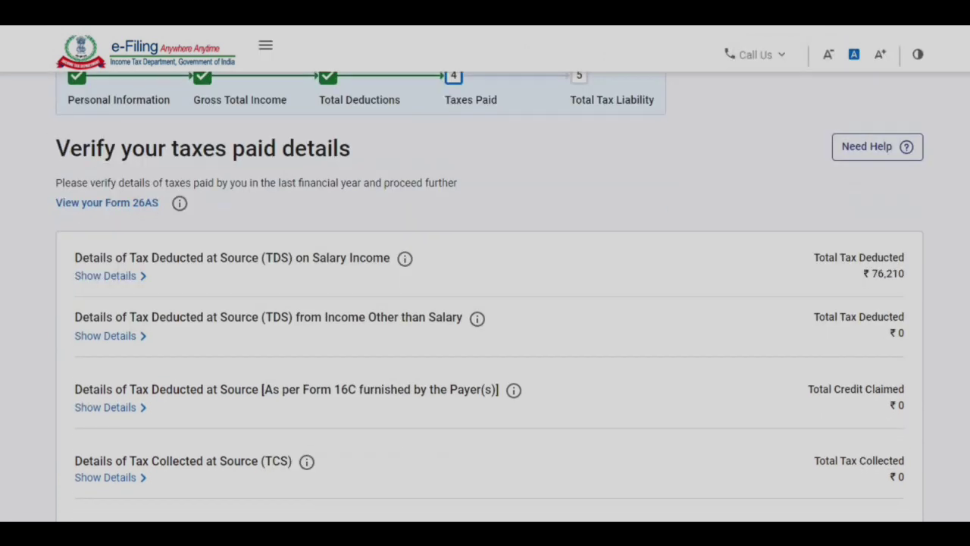
scroll(485, 304, "down", 2)
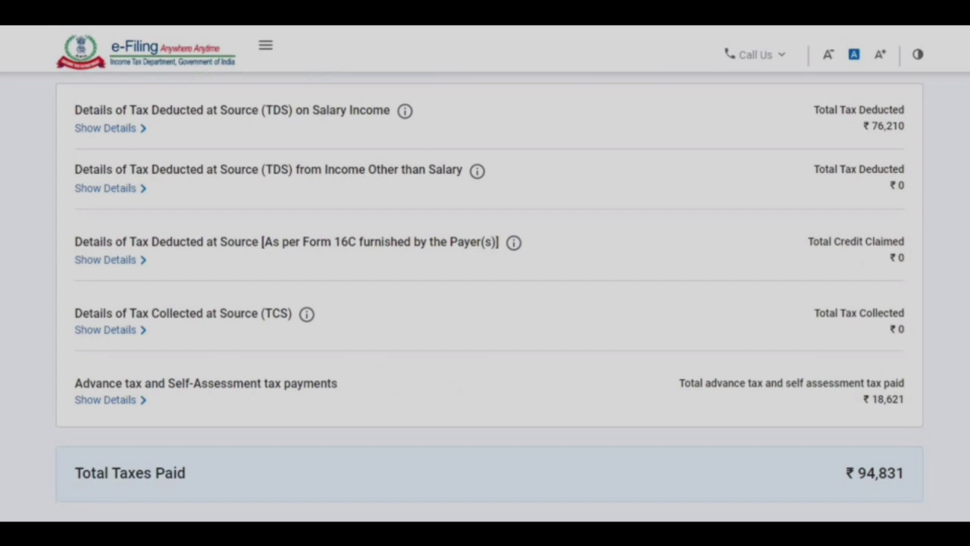
scroll(868, 363, "down", 2)
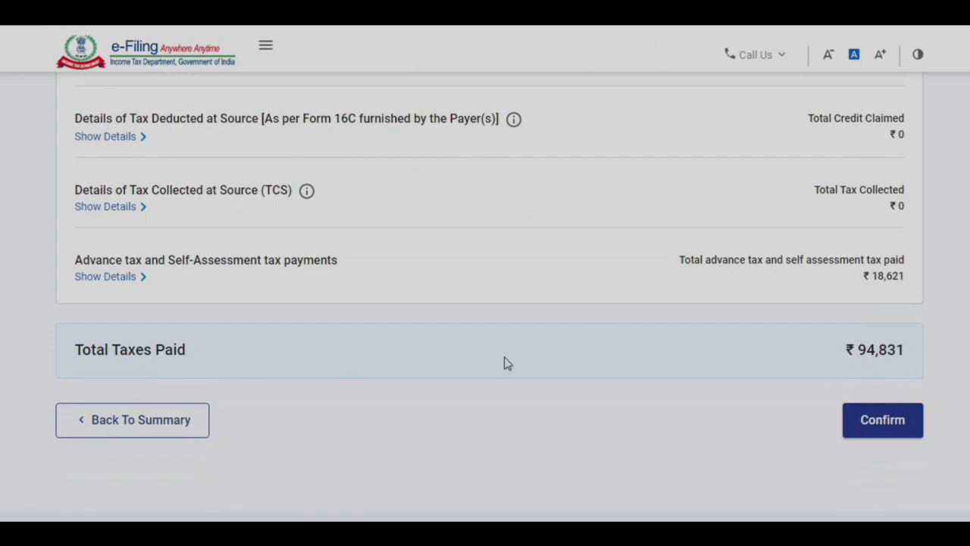
left_click(886, 424)
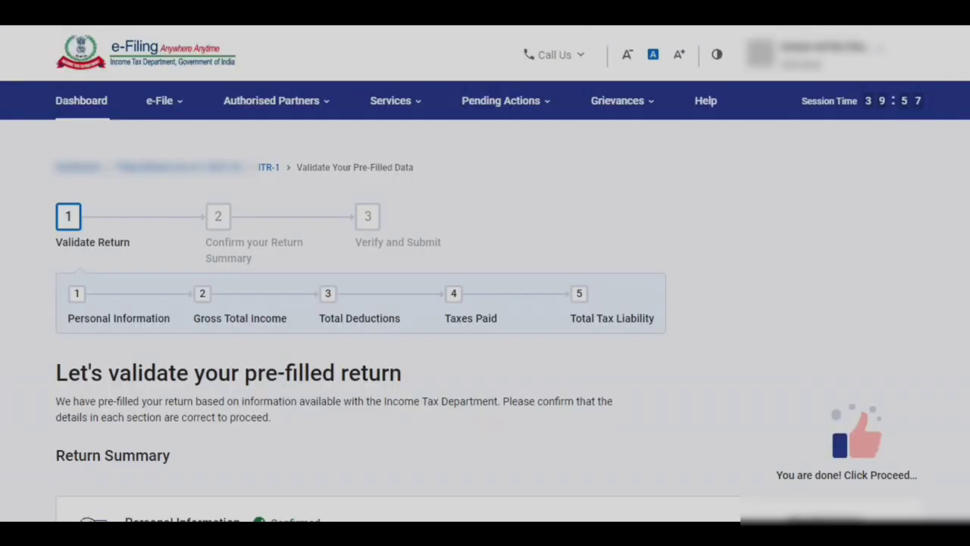
scroll(890, 269, "down", 5)
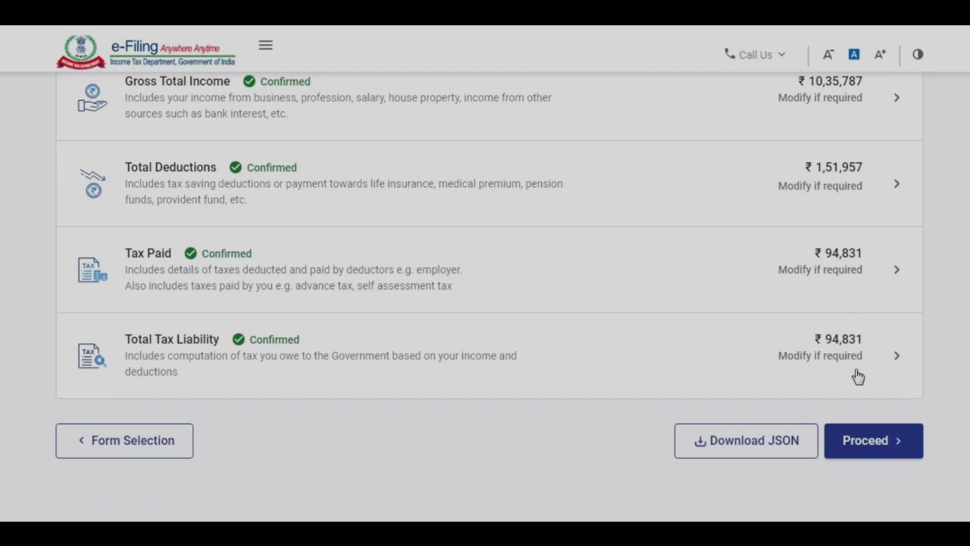
left_click(875, 444)
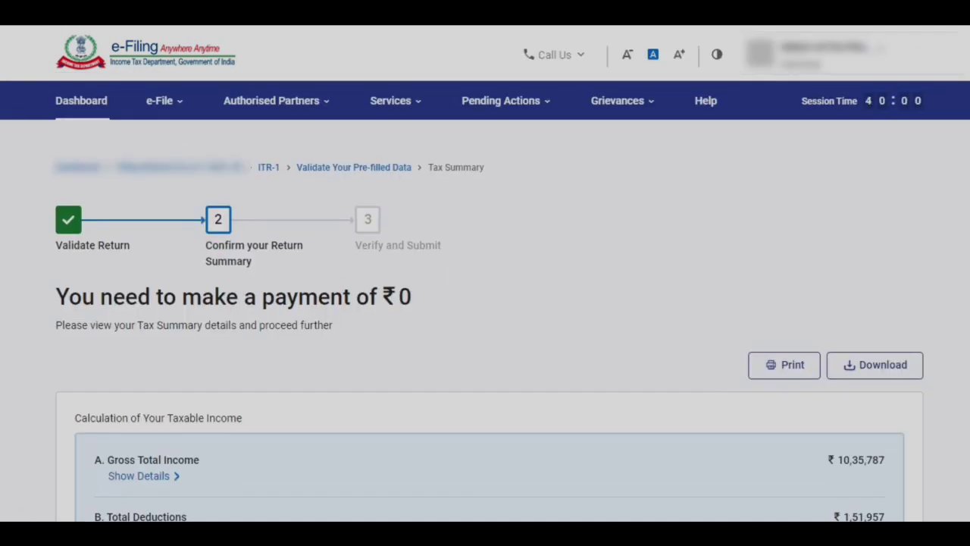
Step: Review the taxable income, tax paid and amount payable in the tax summary, and proceed to preview the return
scroll(875, 444, "down", 2)
scroll(423, 199, "up", 1)
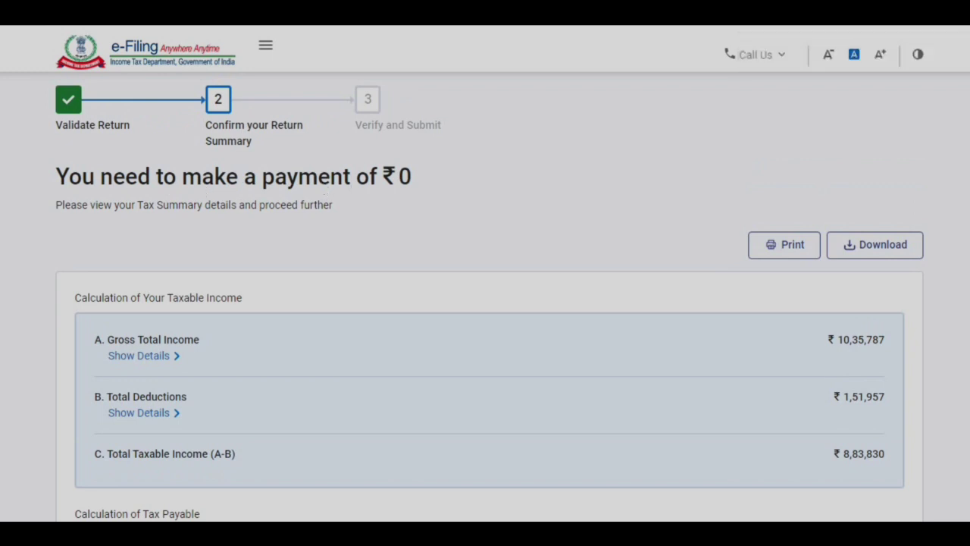
scroll(354, 190, "down", 4)
scroll(871, 303, "down", 3)
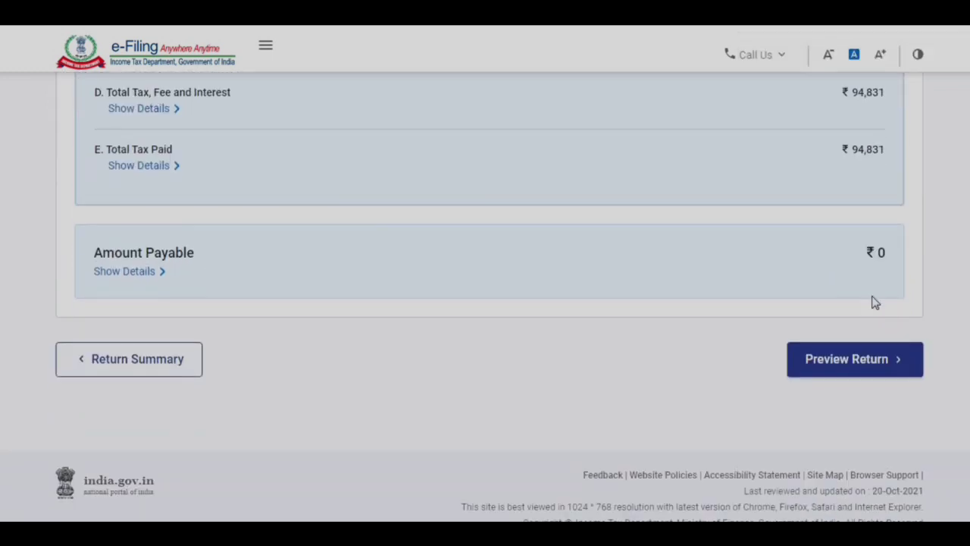
left_click(849, 365)
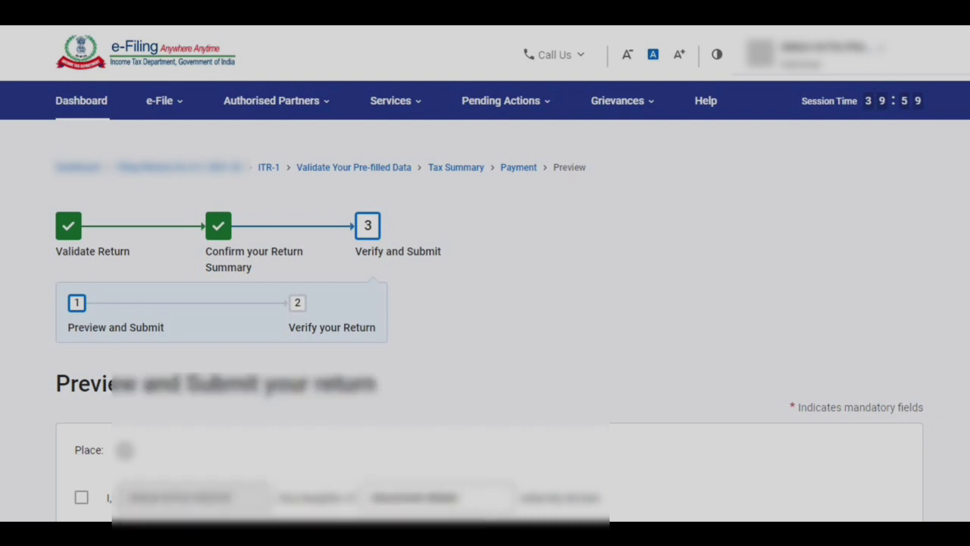
Step: Go through the declaration made in the capacity of Self and the TRP details, and proceed to the full return preview
scroll(485, 303, "down", 1)
scroll(485, 304, "down", 2)
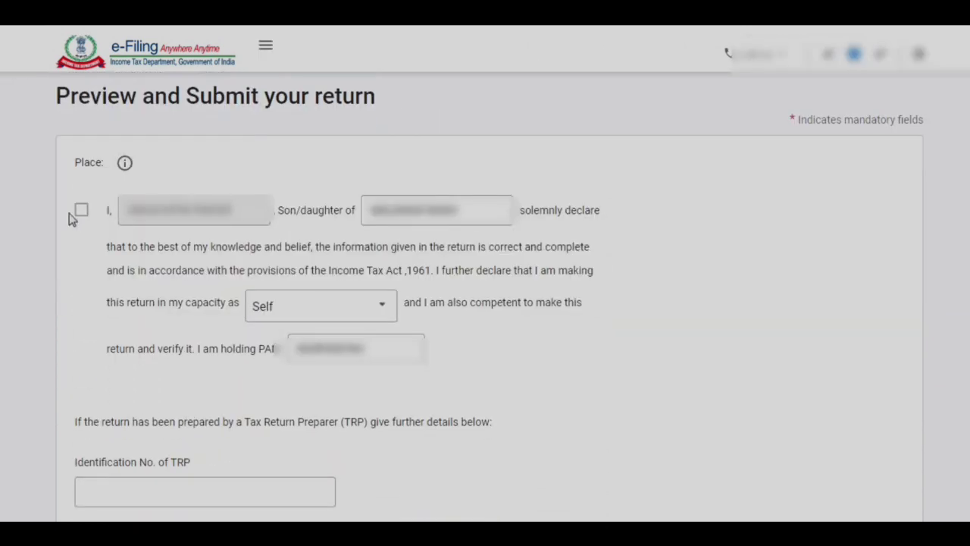
scroll(485, 304, "down", 2)
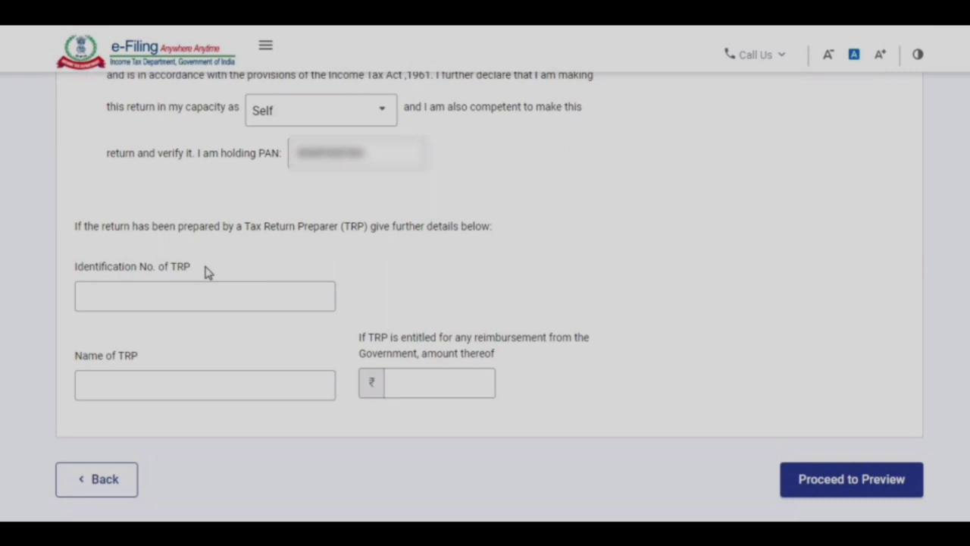
left_click(849, 486)
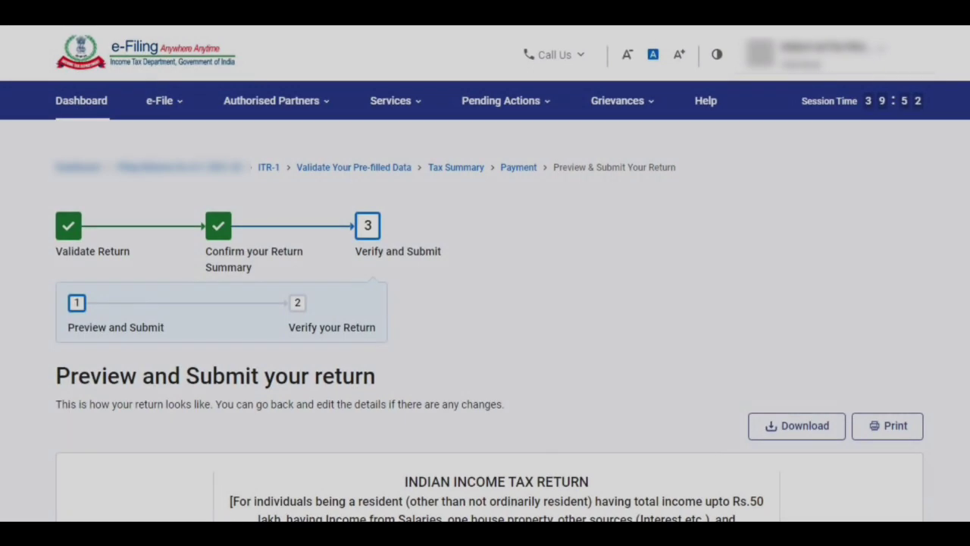
Step: Review the income, deductions, tax computation, tax payment schedule and verification parts of the return preview, and proceed to validation
scroll(485, 304, "down", 3)
scroll(485, 296, "down", 15)
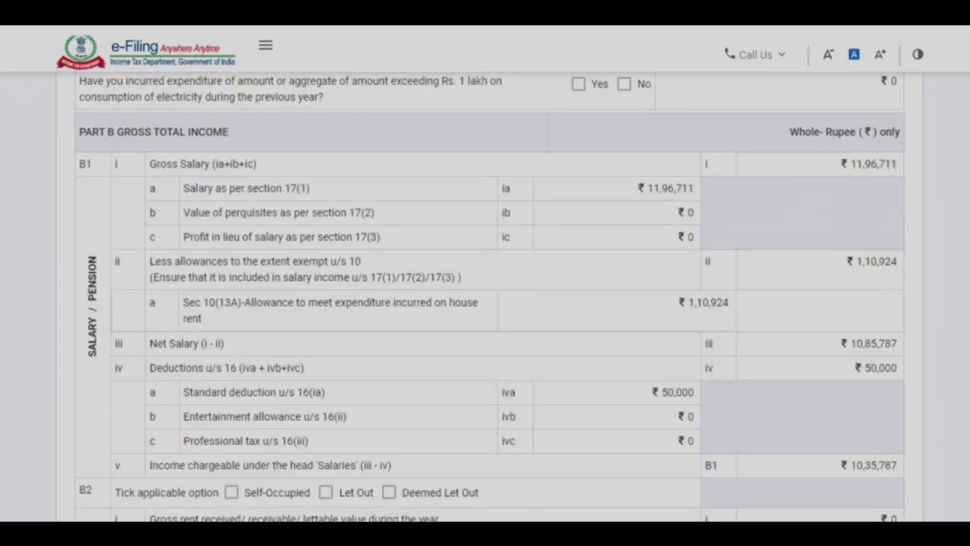
scroll(843, 210, "down", 3)
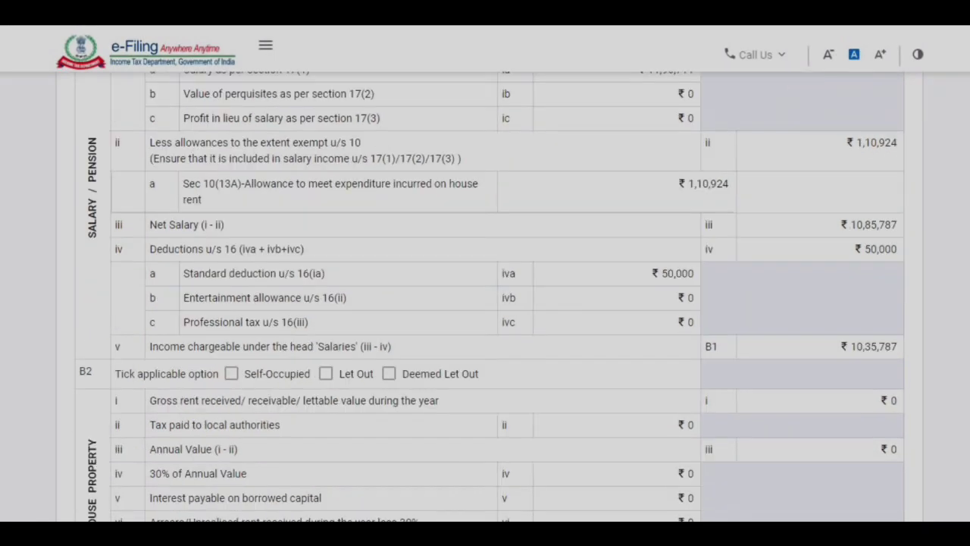
scroll(485, 296, "down", 15)
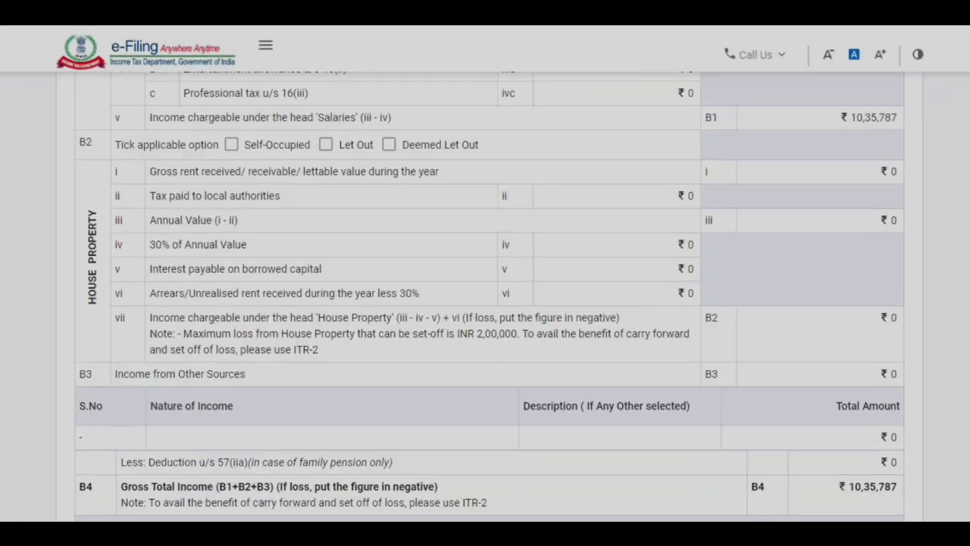
scroll(486, 296, "down", 10)
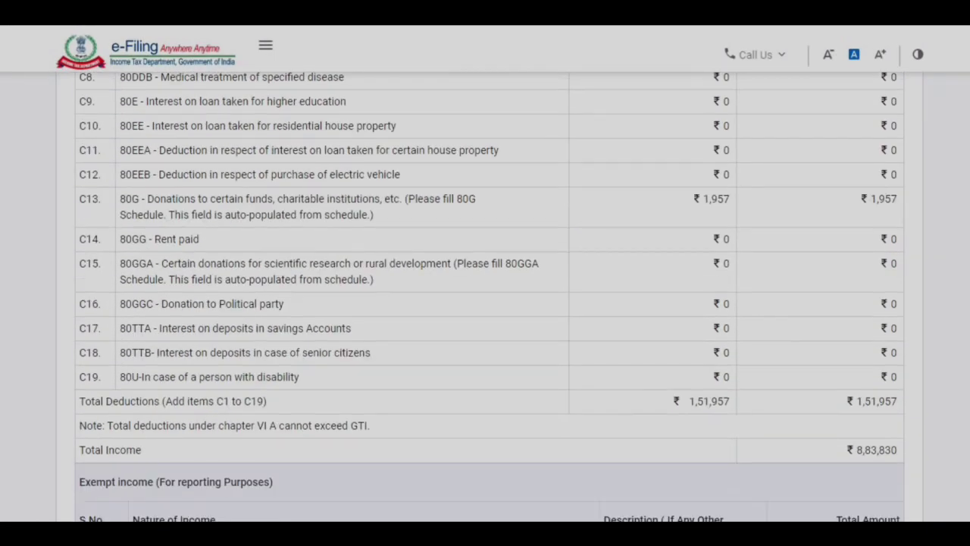
scroll(486, 296, "down", 4)
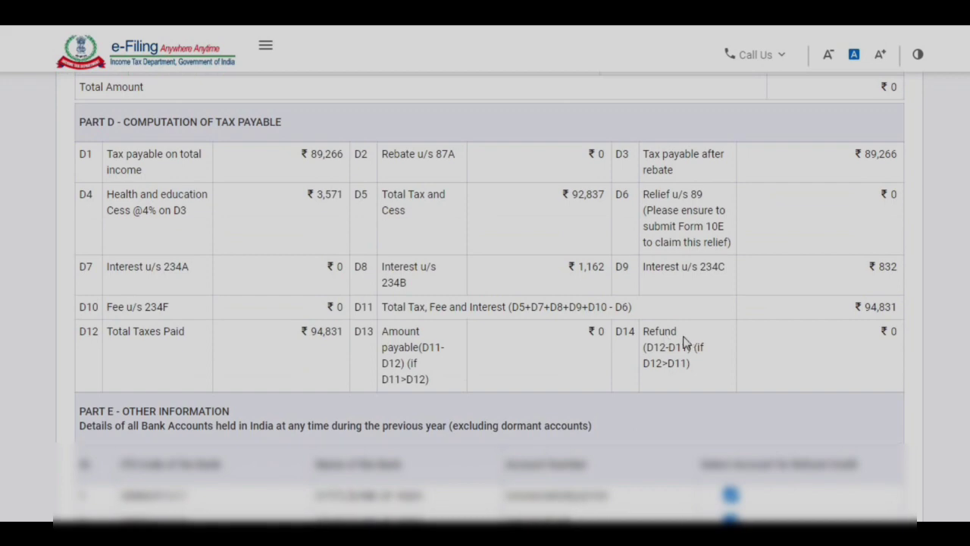
scroll(486, 296, "down", 10)
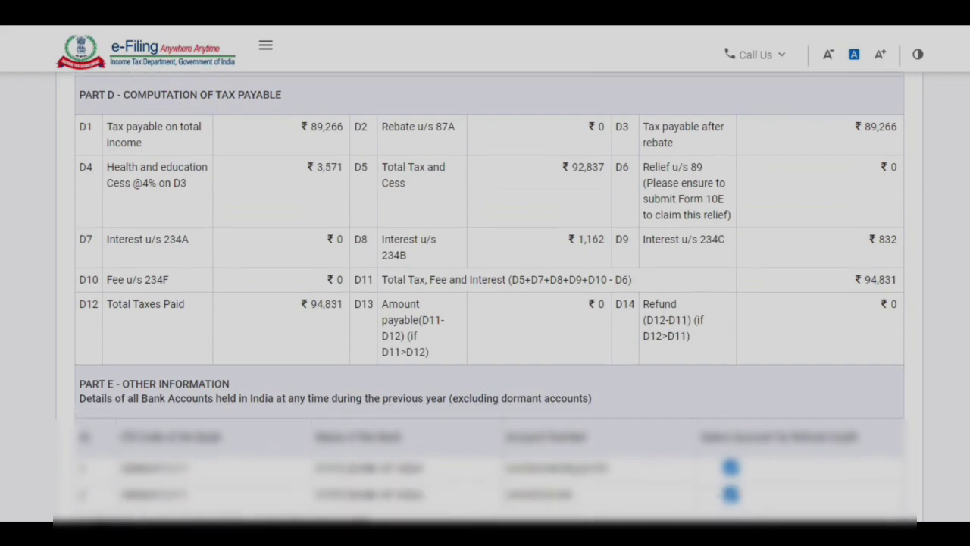
scroll(486, 296, "down", 15)
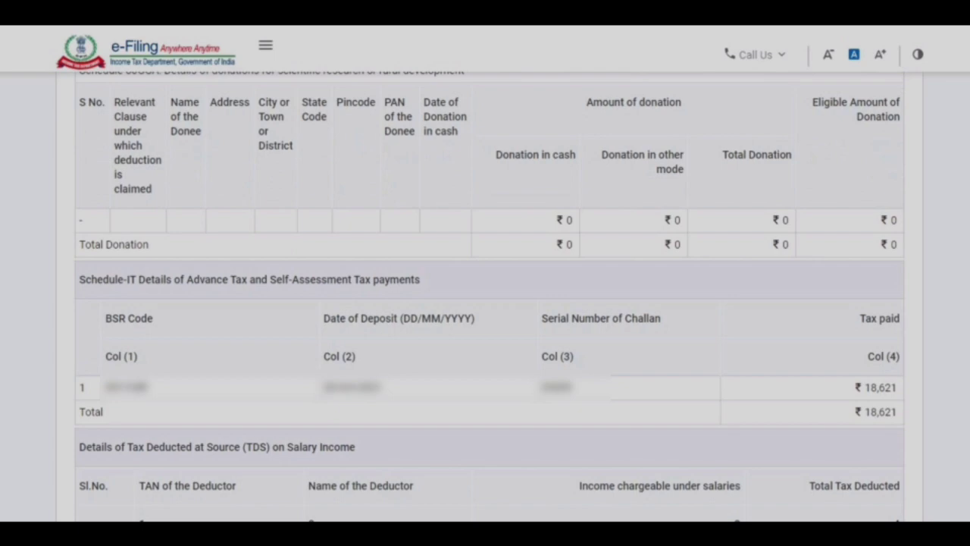
scroll(486, 273, "down", 15)
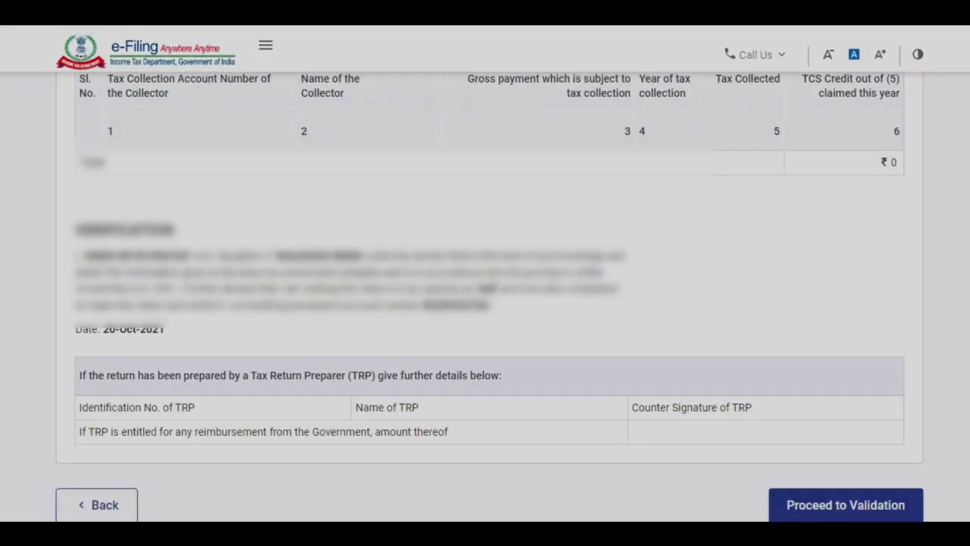
left_click(834, 428)
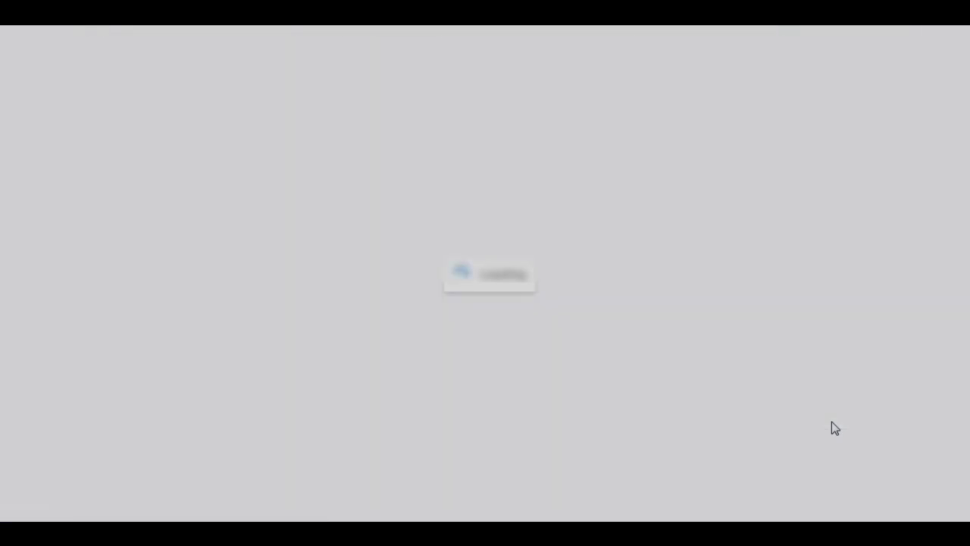
Step: Proceed from the ITR 1 validation result to verification, and continue with e-Verify Now as the verification method
scroll(949, 218, "down", 2)
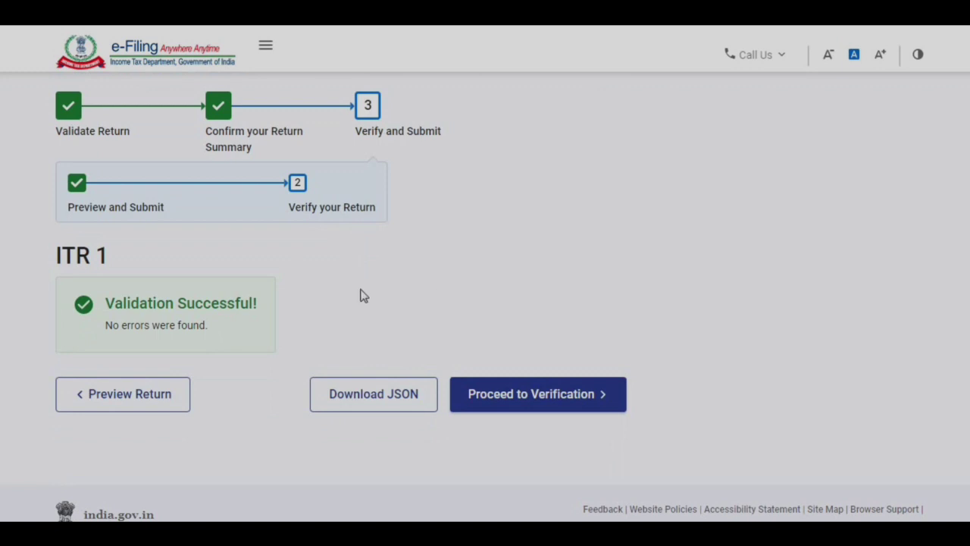
left_click(531, 396)
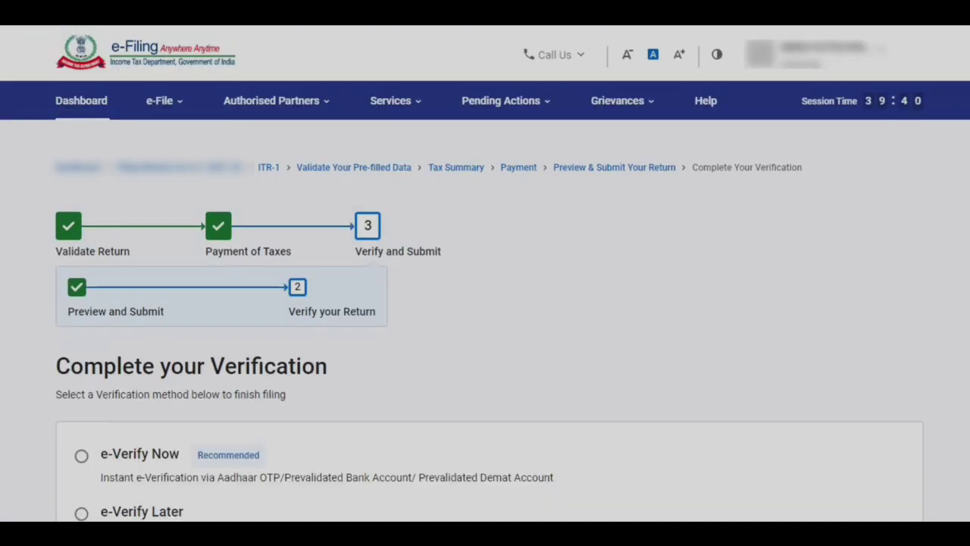
scroll(430, 263, "down", 3)
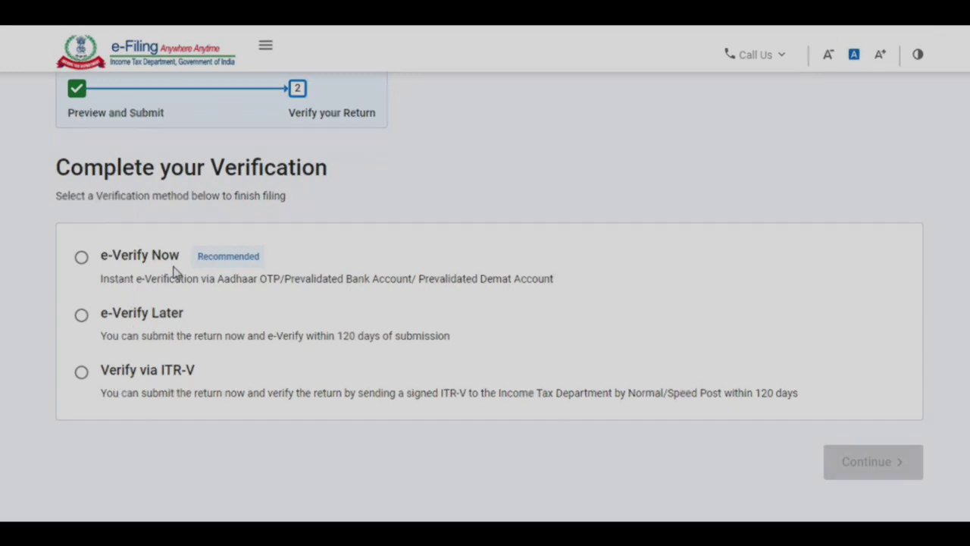
left_click(82, 258)
left_click(873, 462)
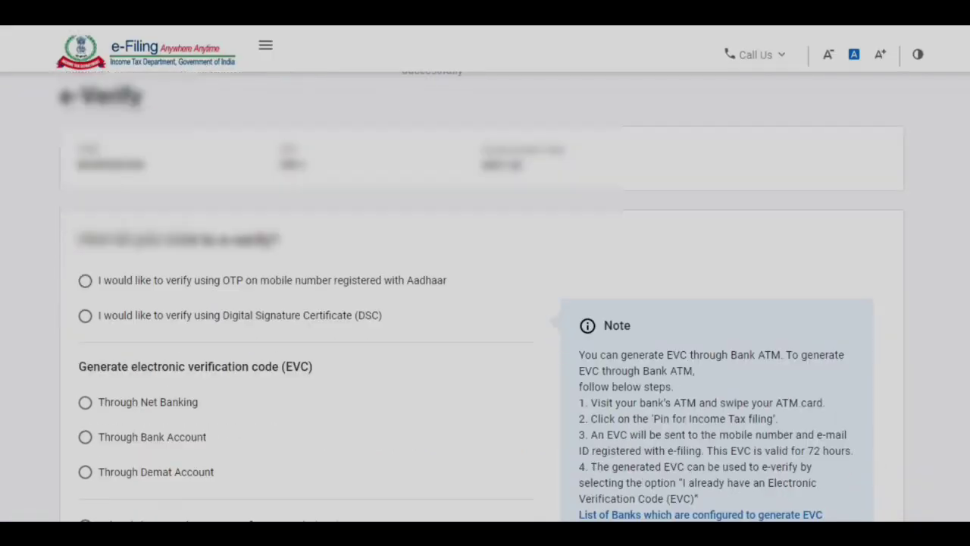
Step: Choose e-verification by OTP on the Aadhaar-registered mobile number, agree to validate the Aadhaar details, and generate the Aadhaar OTP
scroll(482, 303, "down", 2)
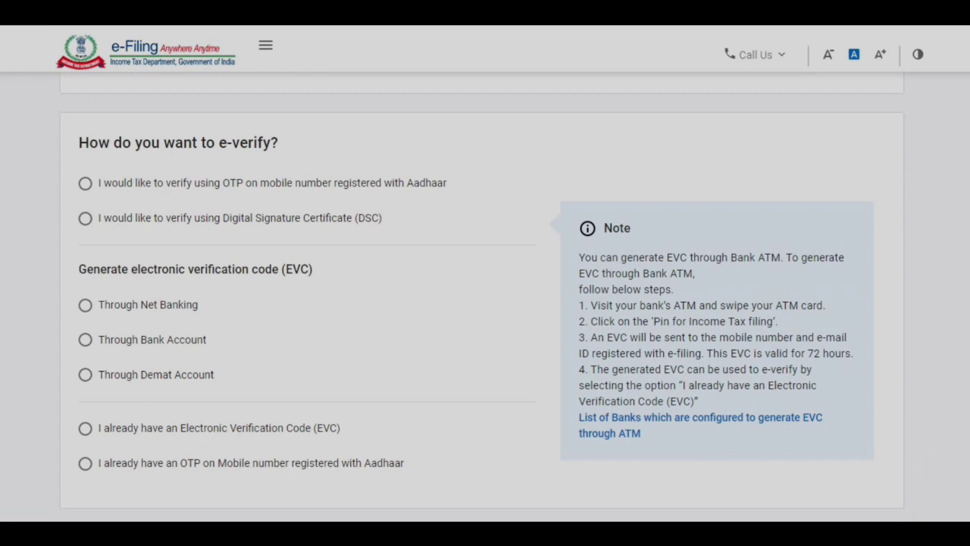
scroll(482, 298, "down", 1)
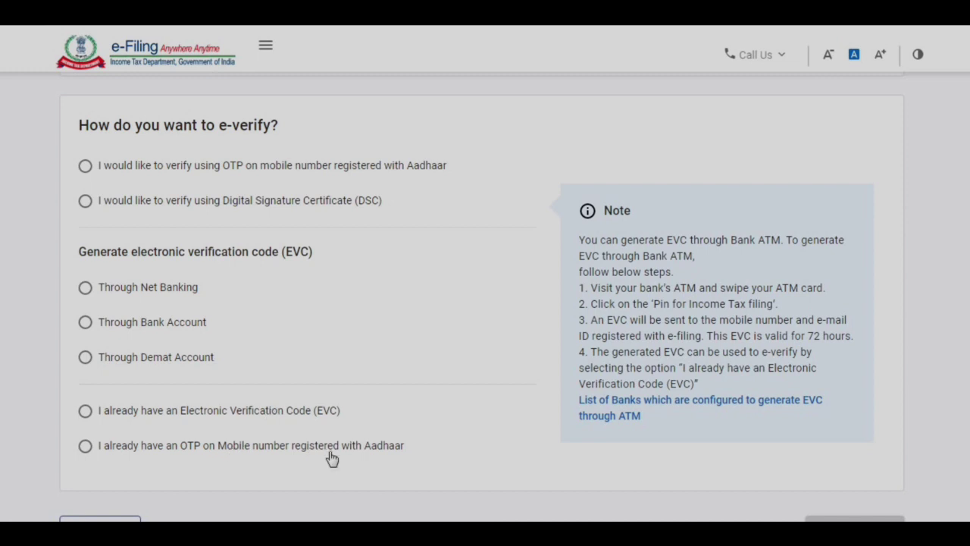
scroll(955, 228, "down", 1)
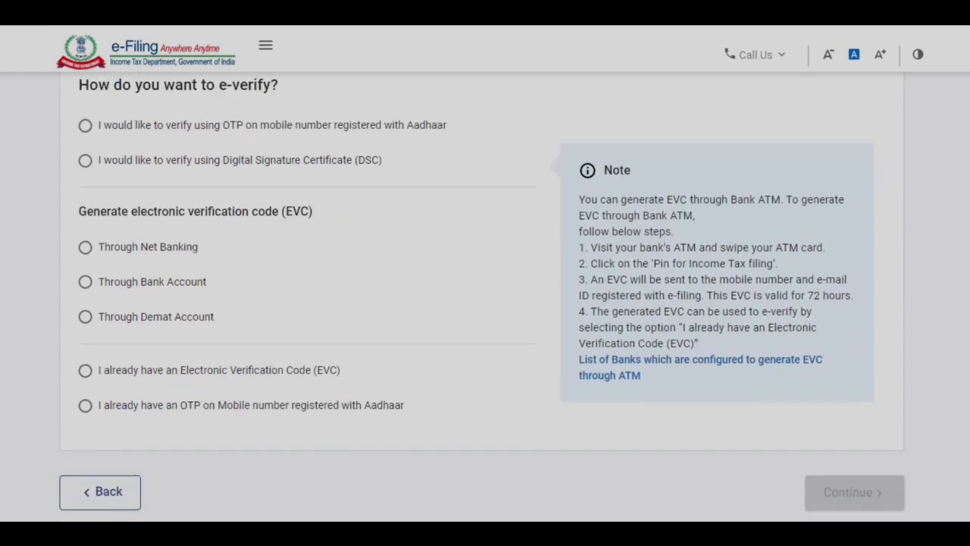
scroll(483, 297, "up", 1)
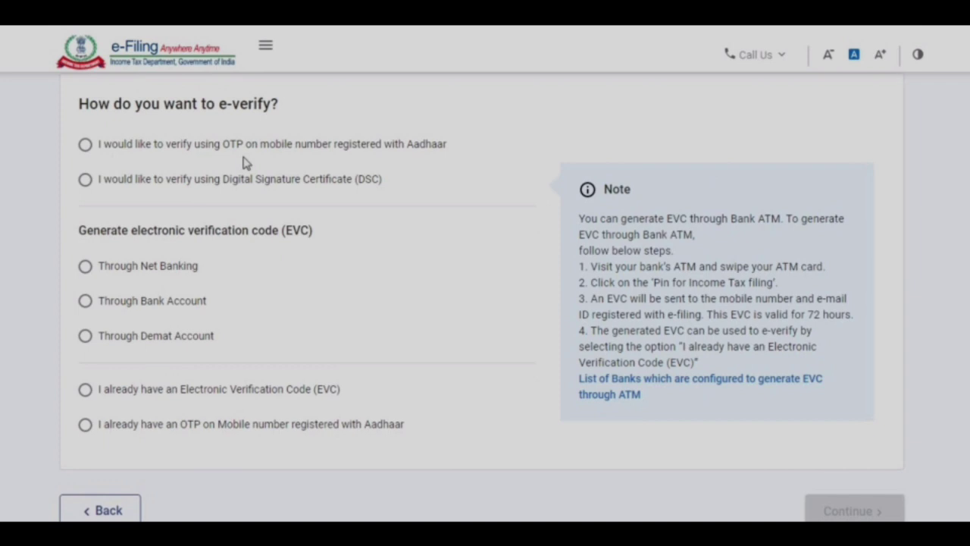
left_click(85, 145)
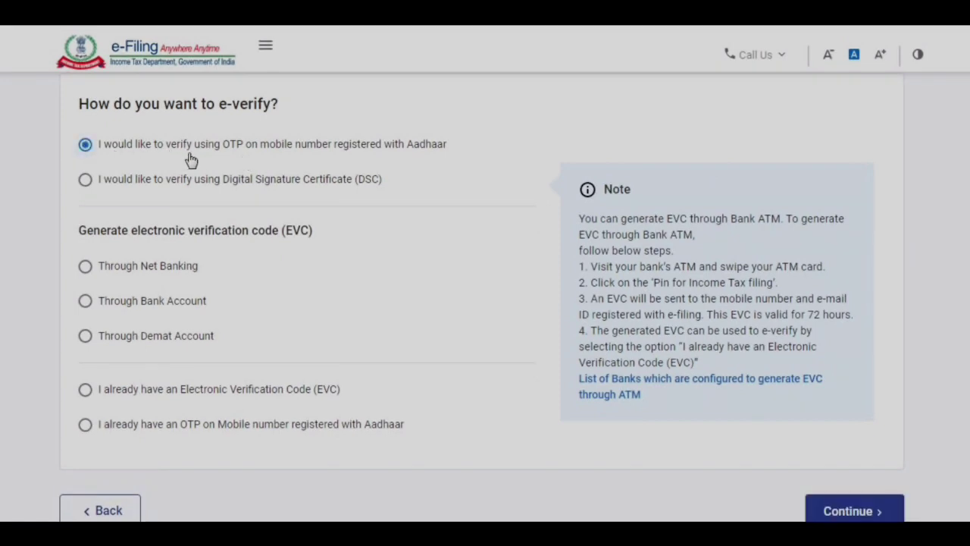
left_click(854, 512)
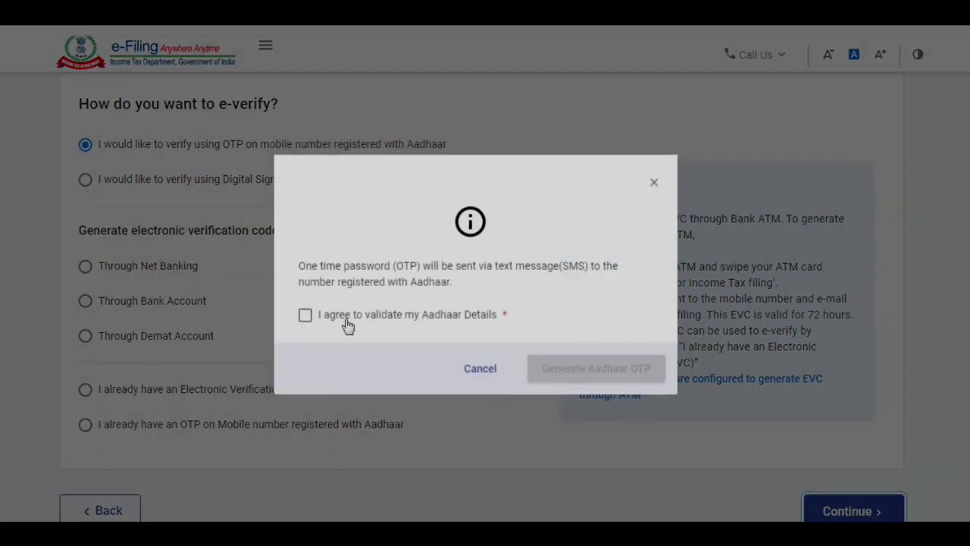
left_click(305, 316)
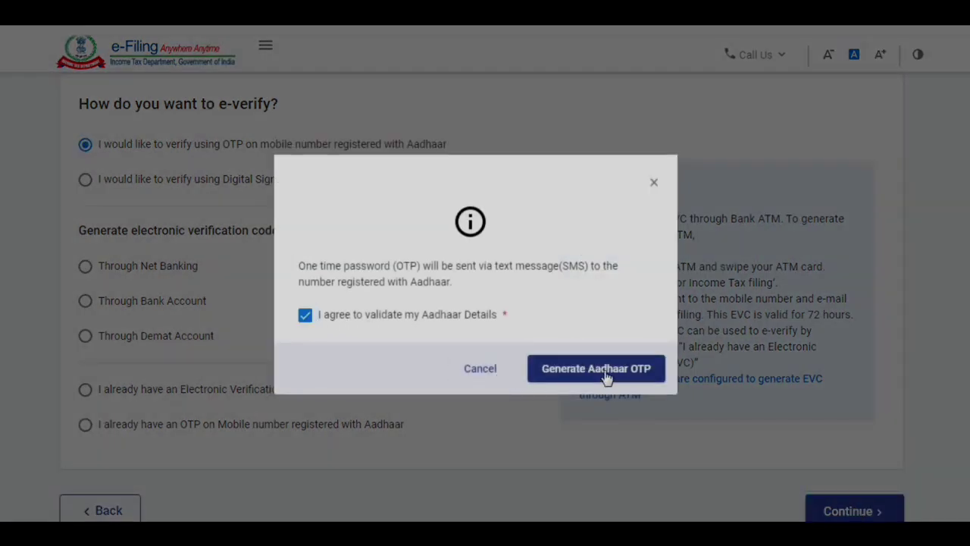
left_click(606, 371)
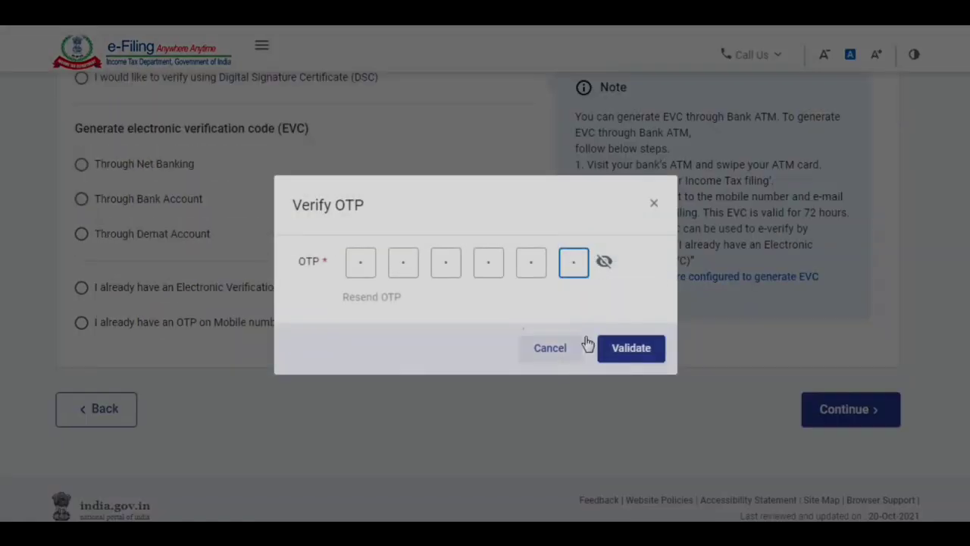
Step: Validate the Aadhaar OTP and submit the return
left_click(628, 349)
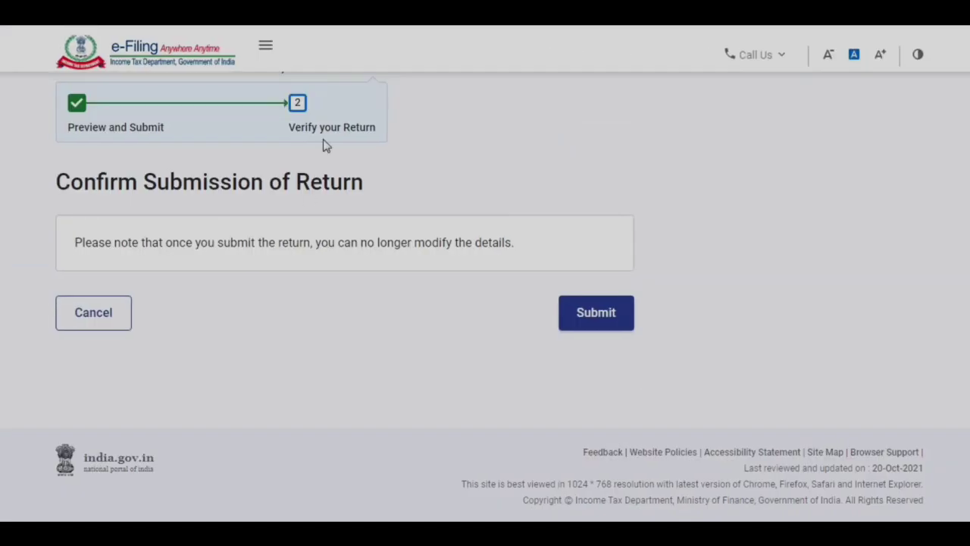
left_click(595, 317)
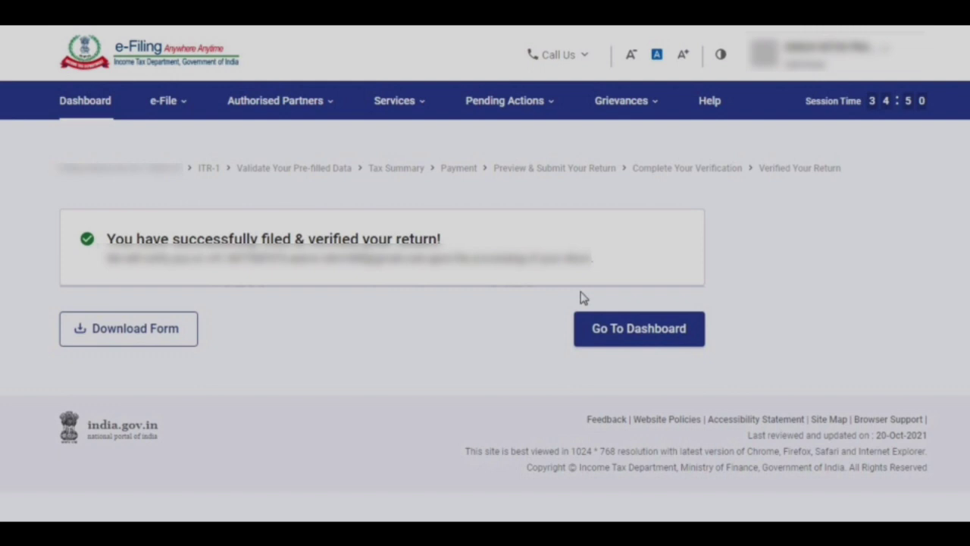
Step: Go back to the dashboard after filing and open the list of filed income tax returns
left_click(650, 329)
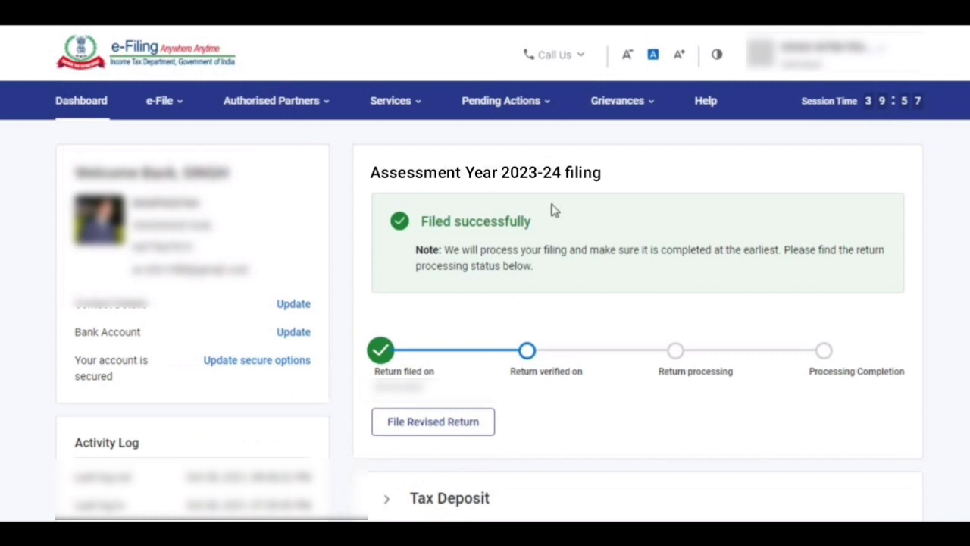
left_click(170, 101)
mouse_move(194, 140)
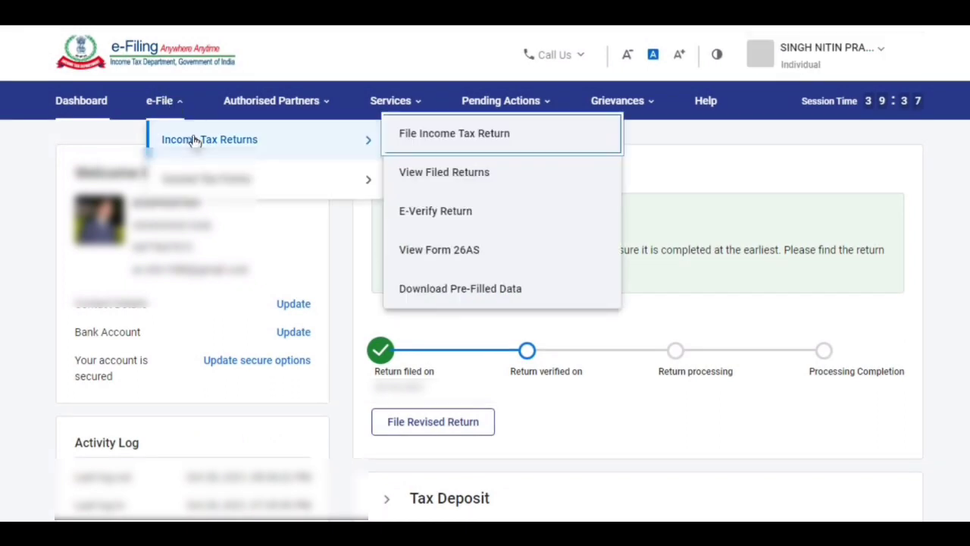
left_click(439, 173)
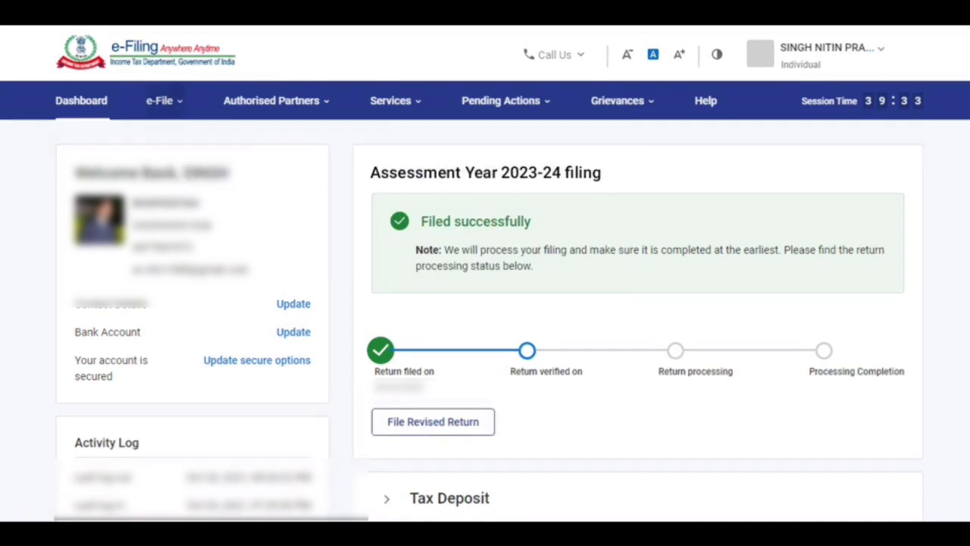